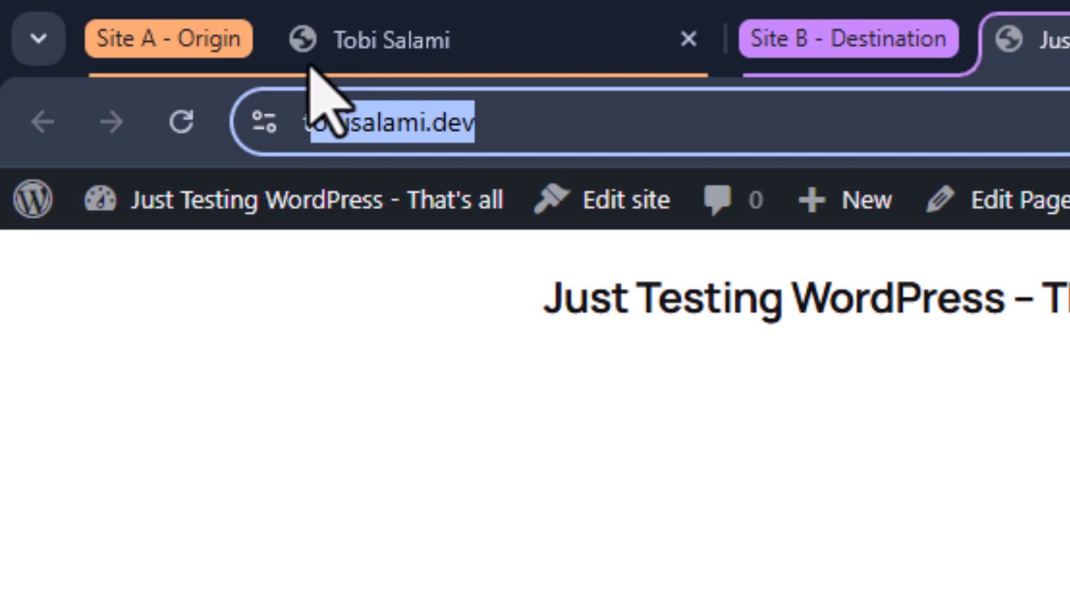
# Step: Examine the post submission form on Site A and the existing posts list in Site B's admin
pyautogui.click(432, 42)
pyautogui.moveTo(548, 121); pyautogui.dragTo(300, 123)
pyautogui.click(490, 370)
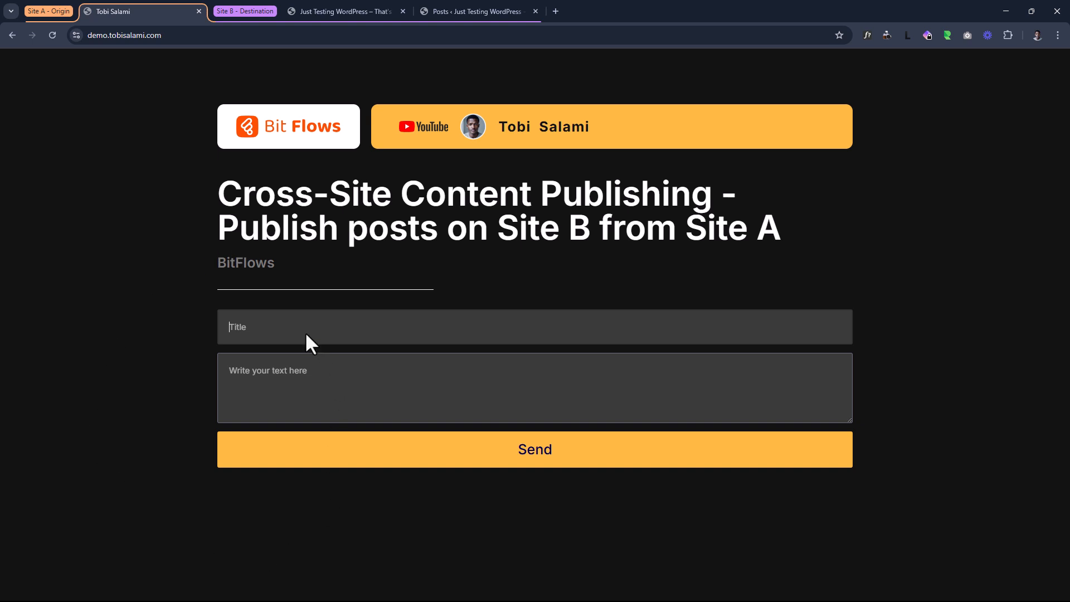
pyautogui.click(297, 377)
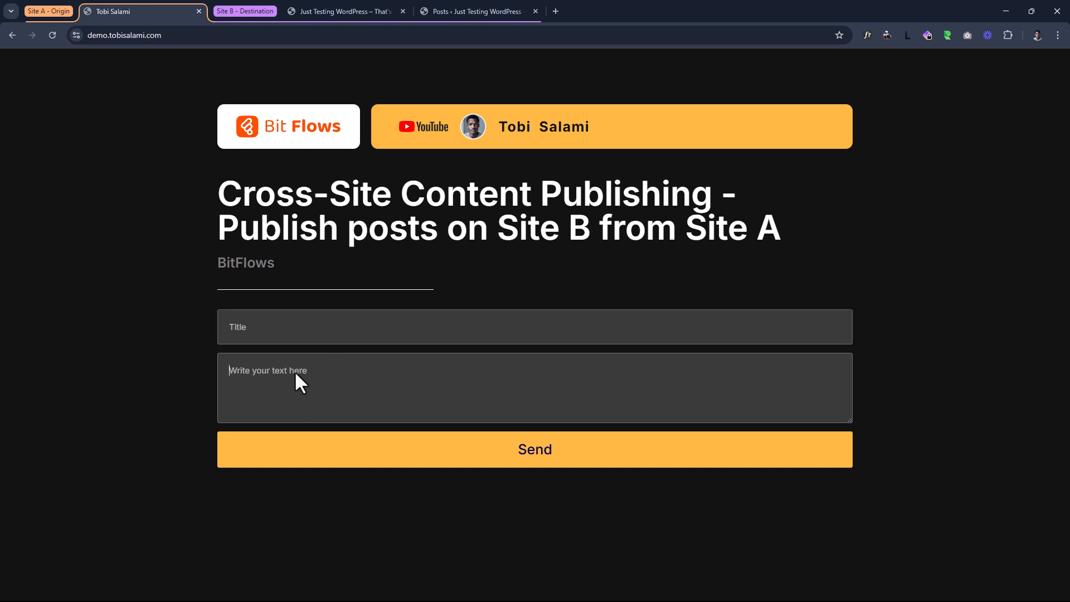
pyautogui.click(494, 11)
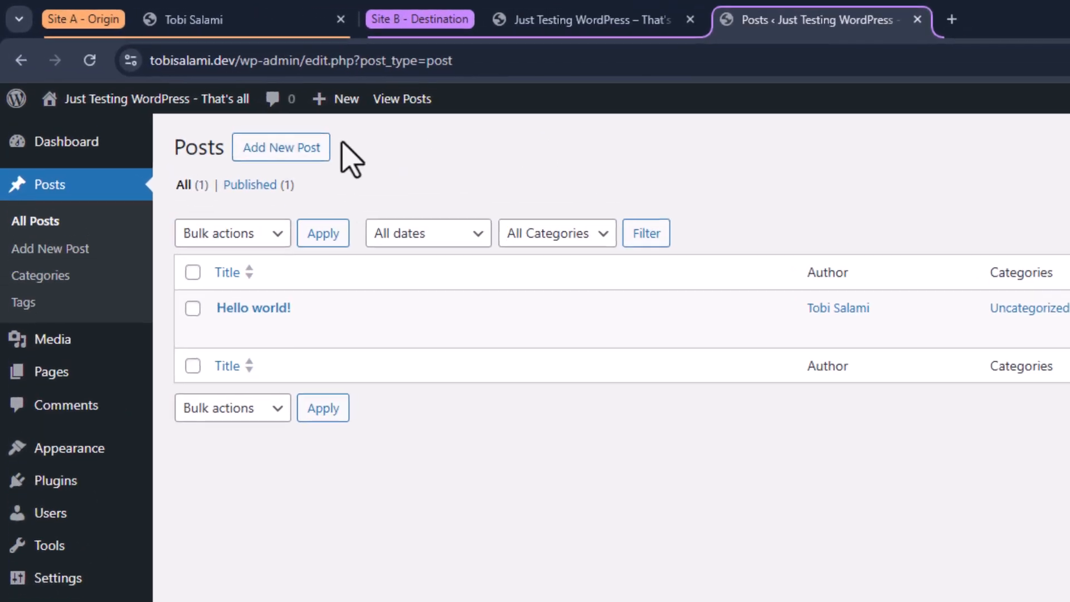
# Step: Submit the Site A form with the title "Publish a post on Site B" and the text "Is this really gonna work?"
pyautogui.click(240, 20)
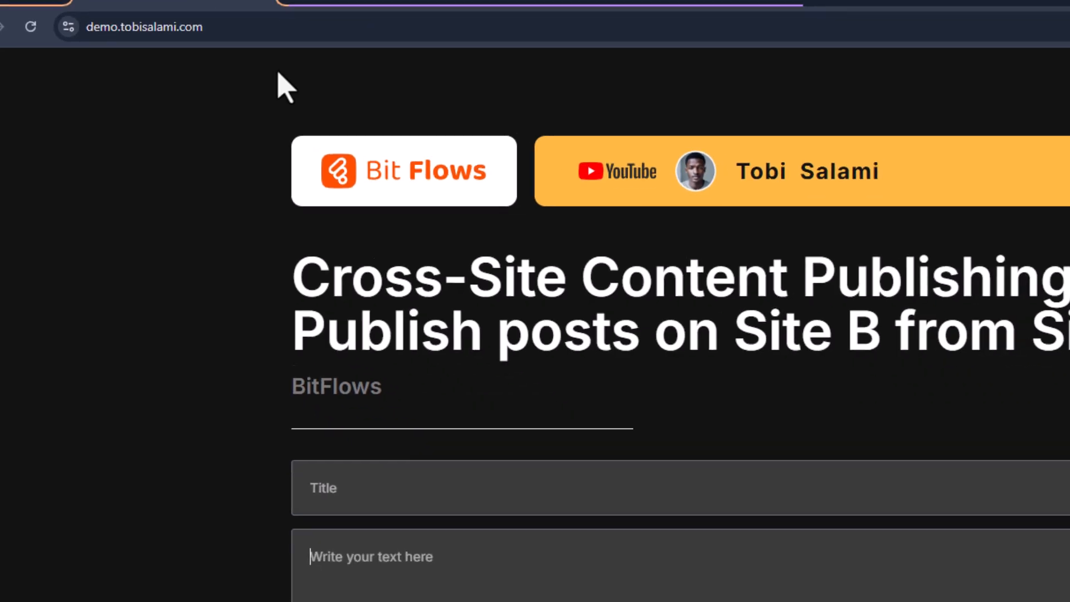
pyautogui.click(244, 347)
pyautogui.write('P')
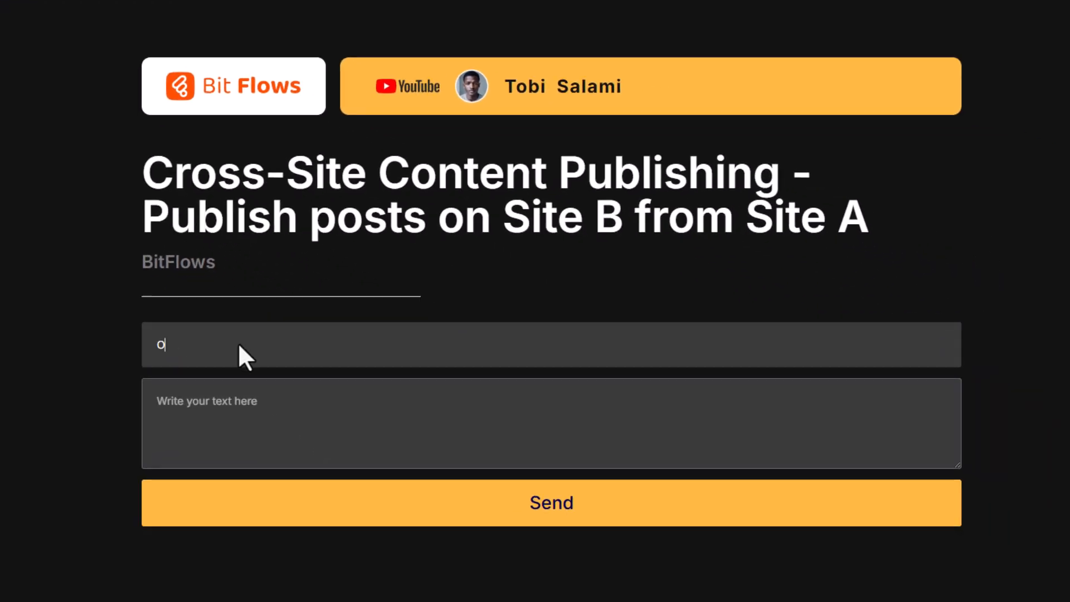
pyautogui.write('ublish a post on Site B')
pyautogui.click(257, 420)
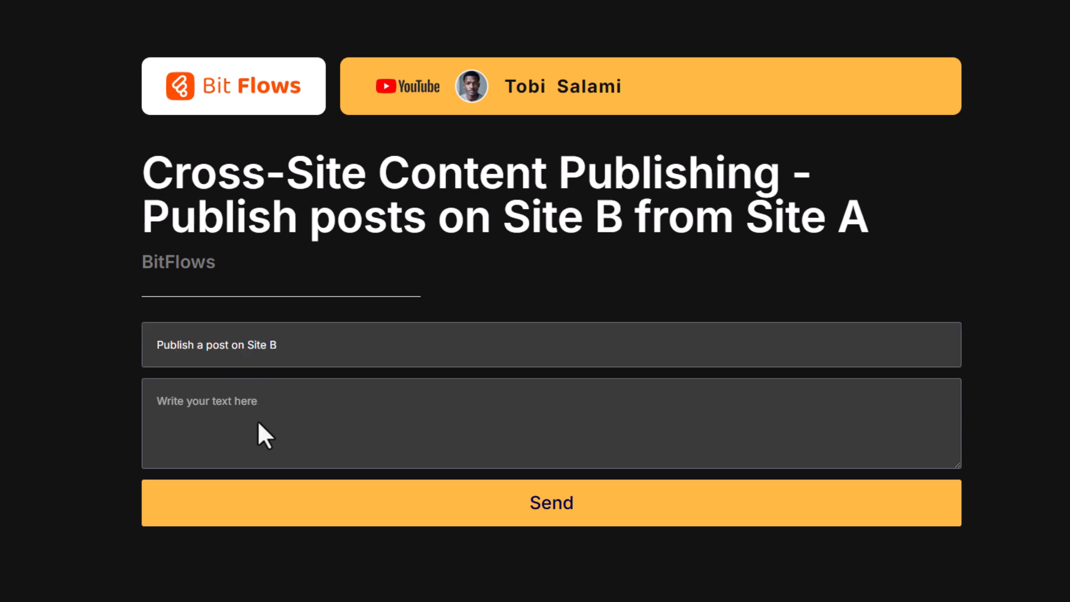
pyautogui.write('Is')
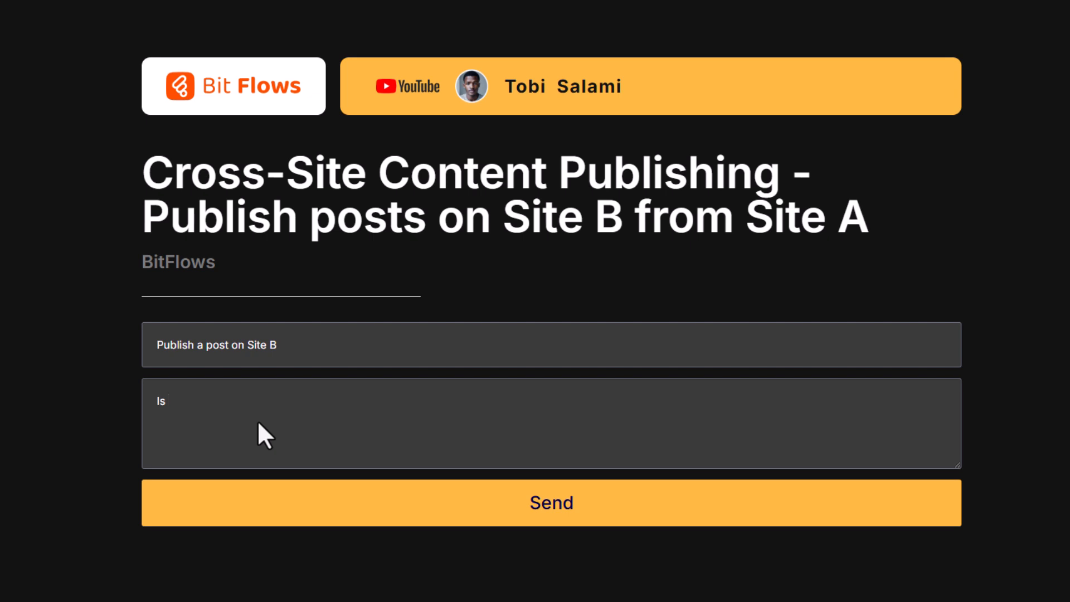
pyautogui.write(' this really gonna work?')
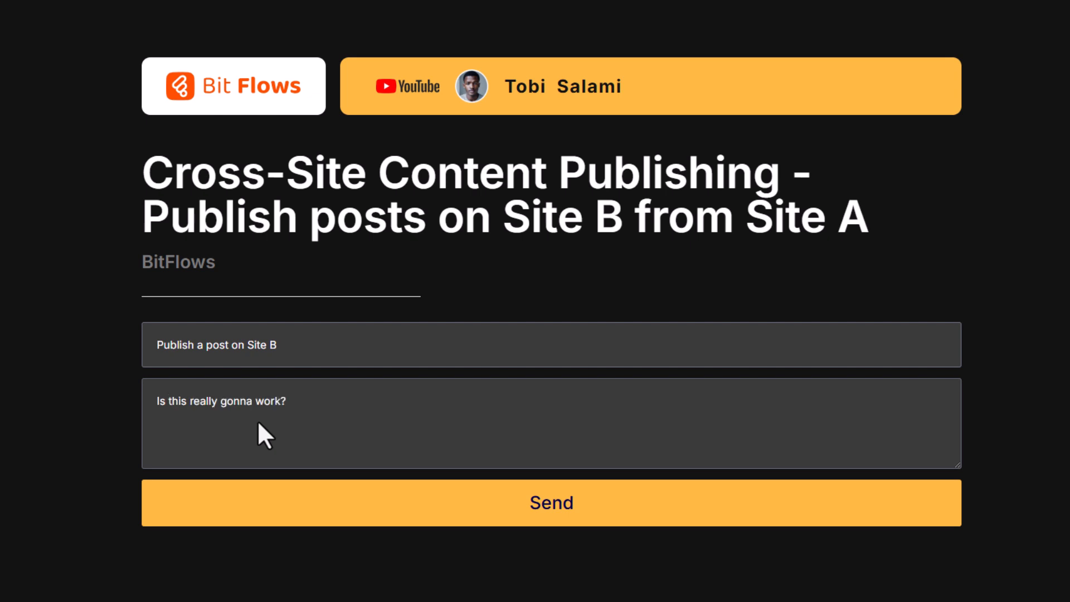
pyautogui.click(467, 516)
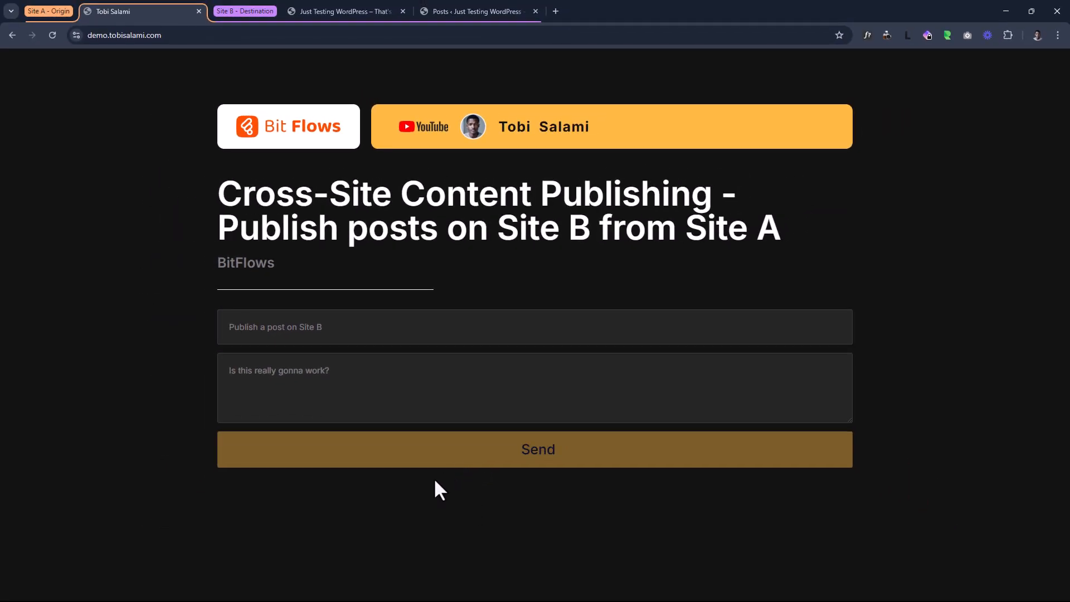
pyautogui.moveTo(433, 479); pyautogui.dragTo(228, 475)
pyautogui.click(260, 506)
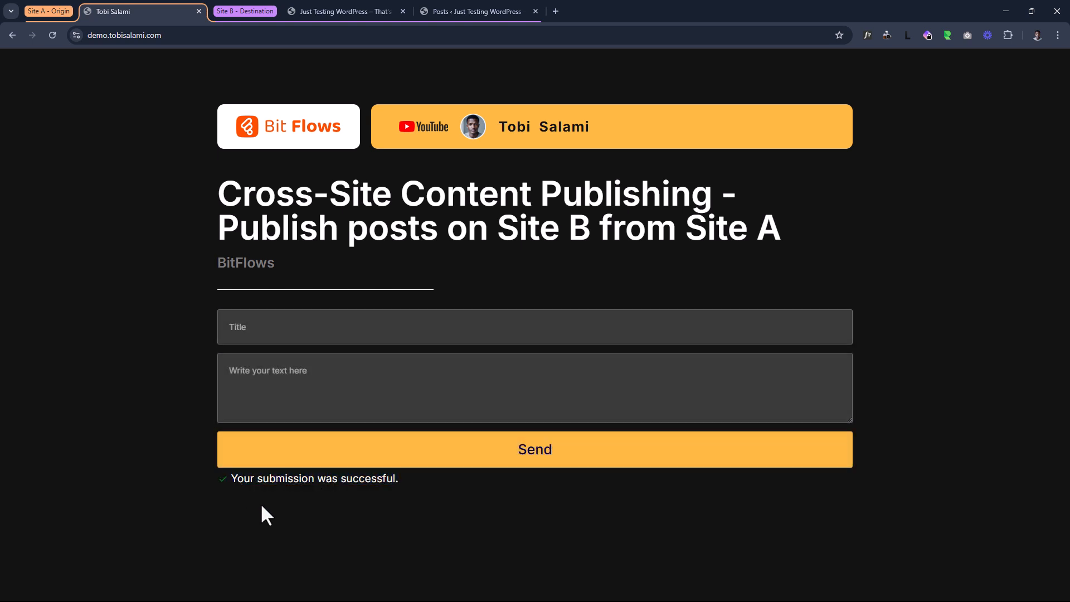
# Step: Reload Site B's posts list and check the status of "Publish a post on Site B" in Quick Edit without changing it
pyautogui.click(473, 12)
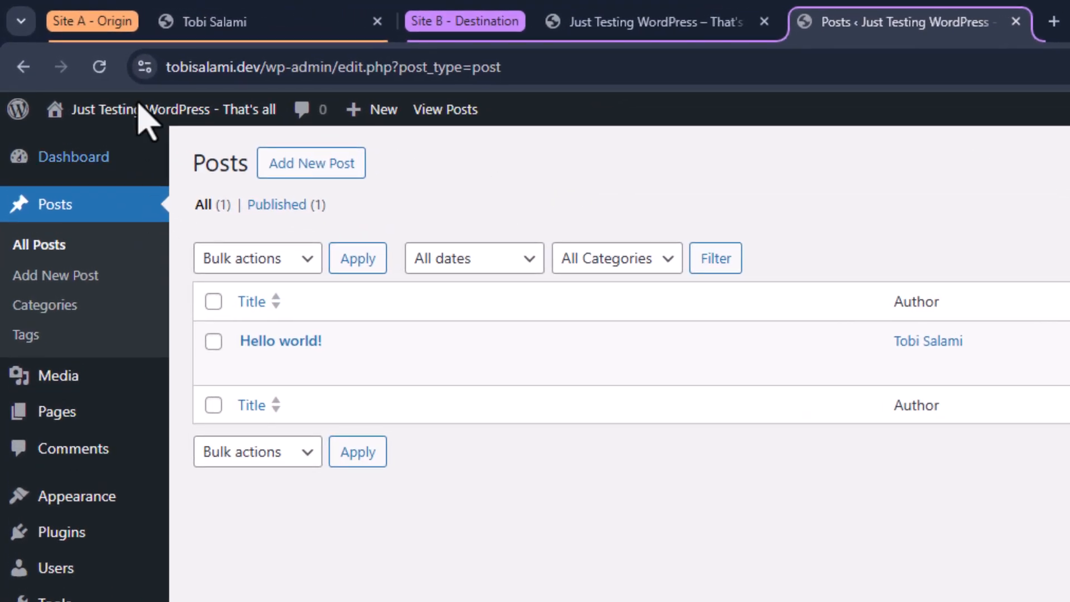
pyautogui.click(104, 68)
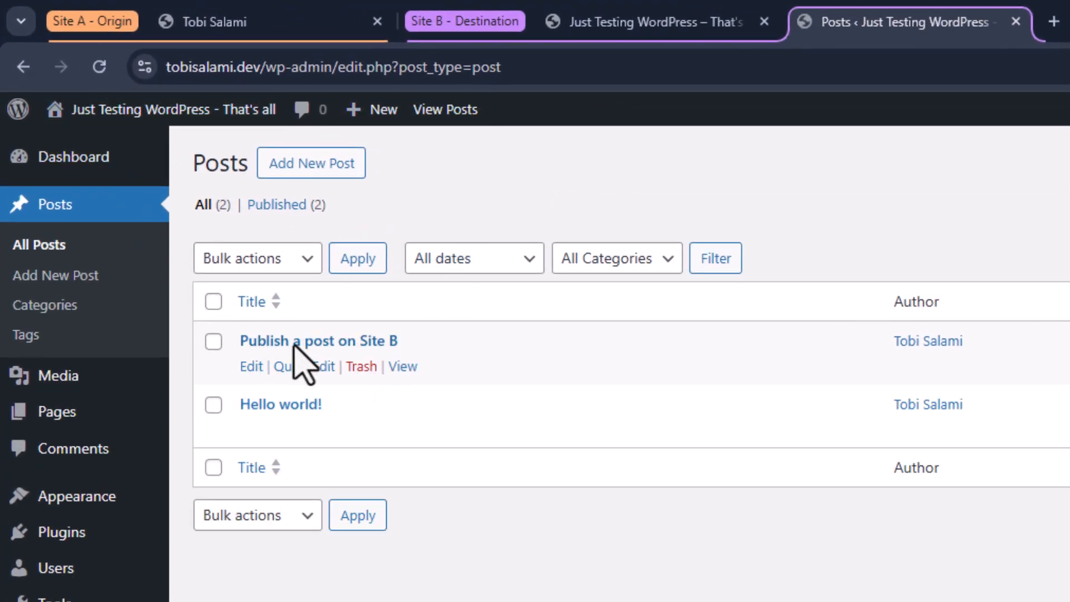
pyautogui.click(299, 366)
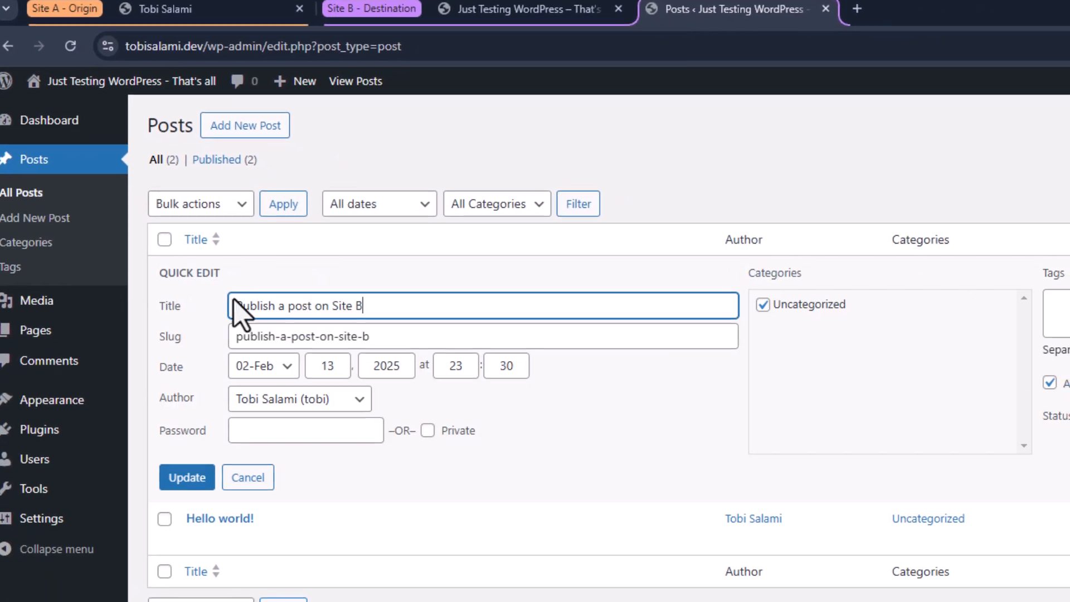
pyautogui.click(921, 293)
pyautogui.click(922, 295)
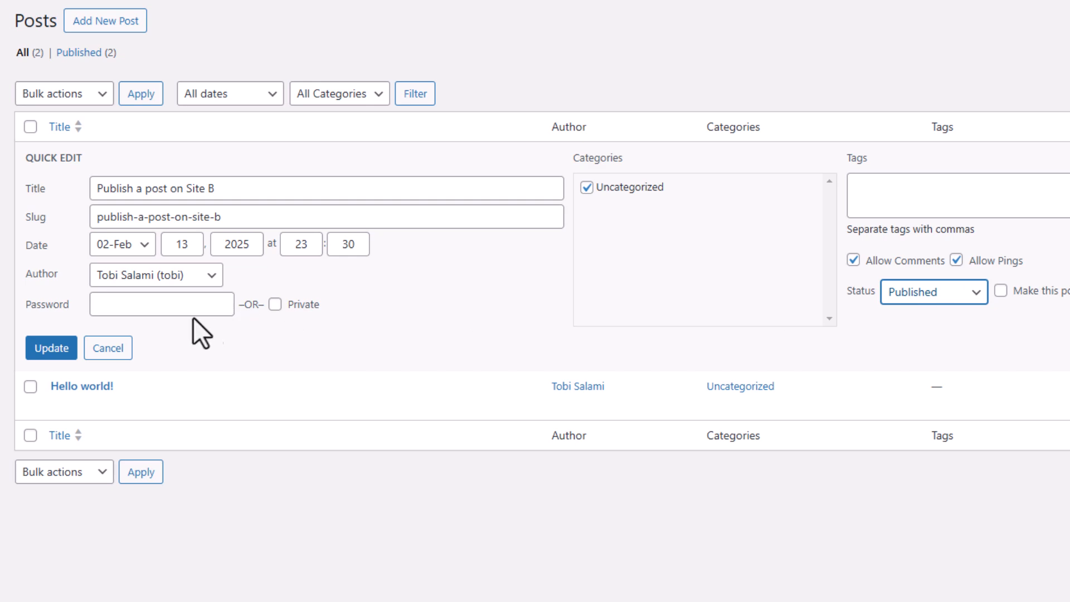
pyautogui.click(124, 348)
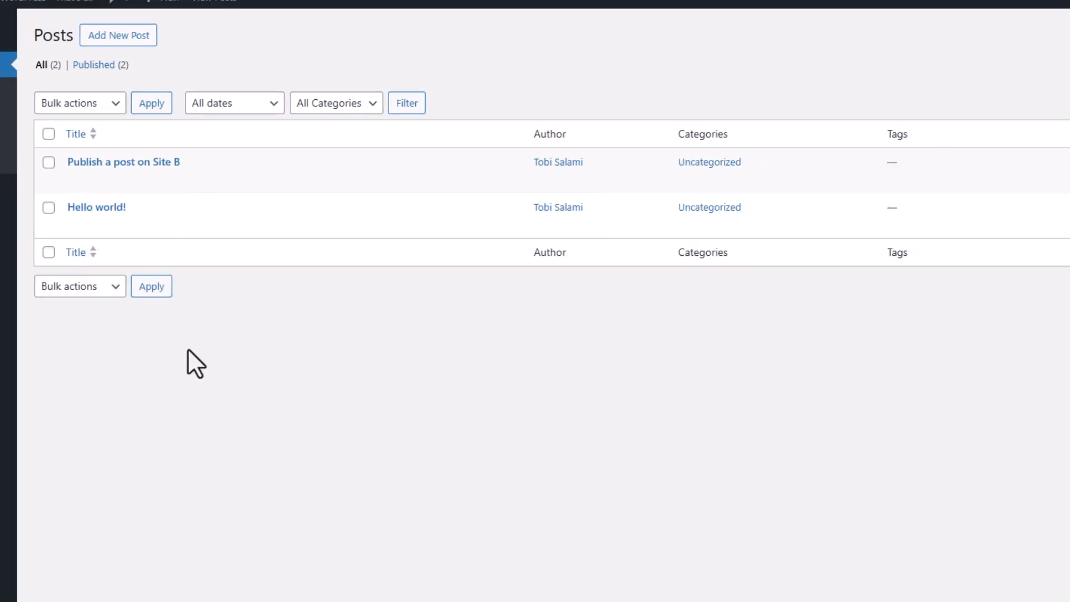
# Step: Review Site B's installed plugins and themes, ending on its admin dashboard
pyautogui.click(57, 286)
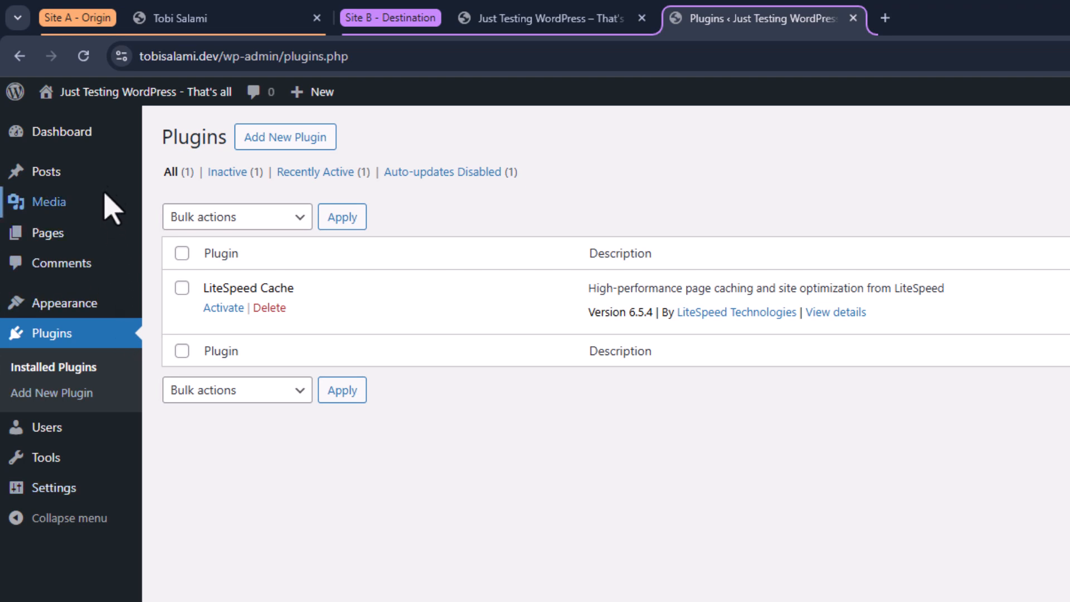
pyautogui.click(178, 309)
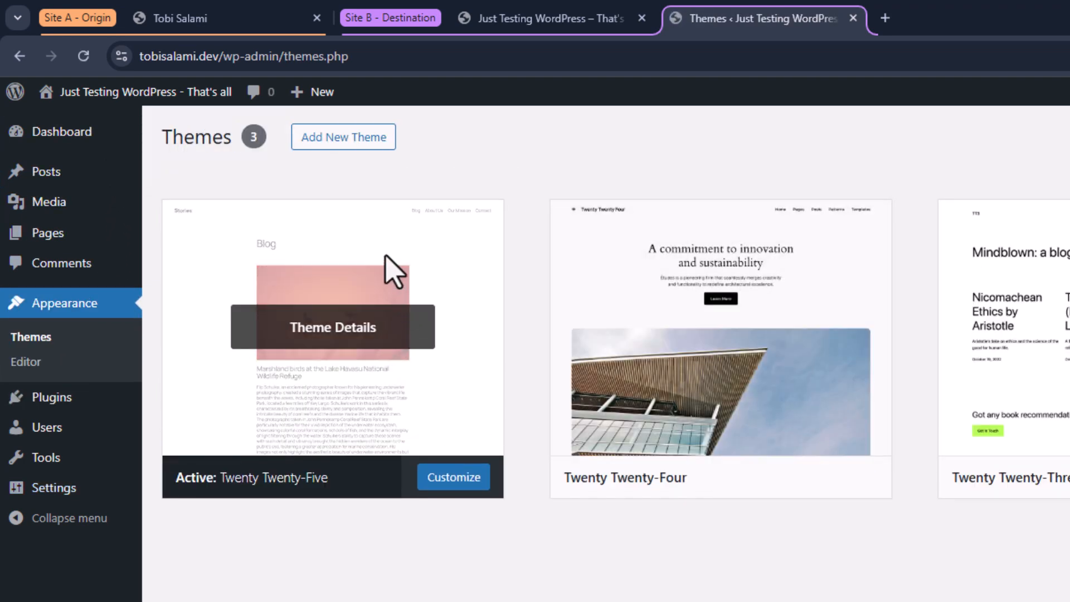
pyautogui.click(75, 132)
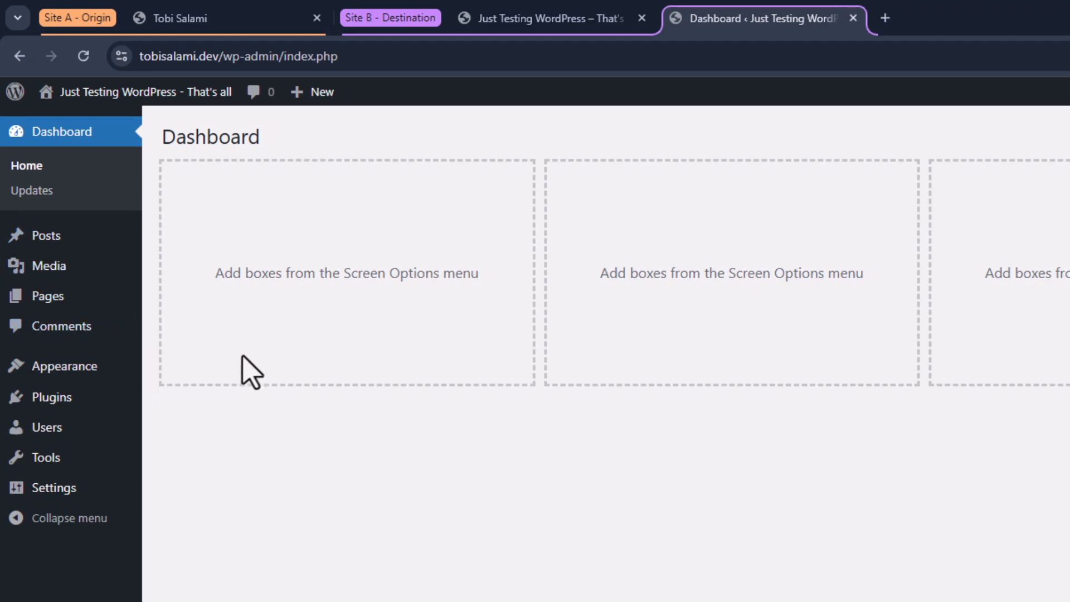
# Step: Check the Bit Flows and Bit Flows Pro entries among Site A's active plugins
pyautogui.click(261, 3)
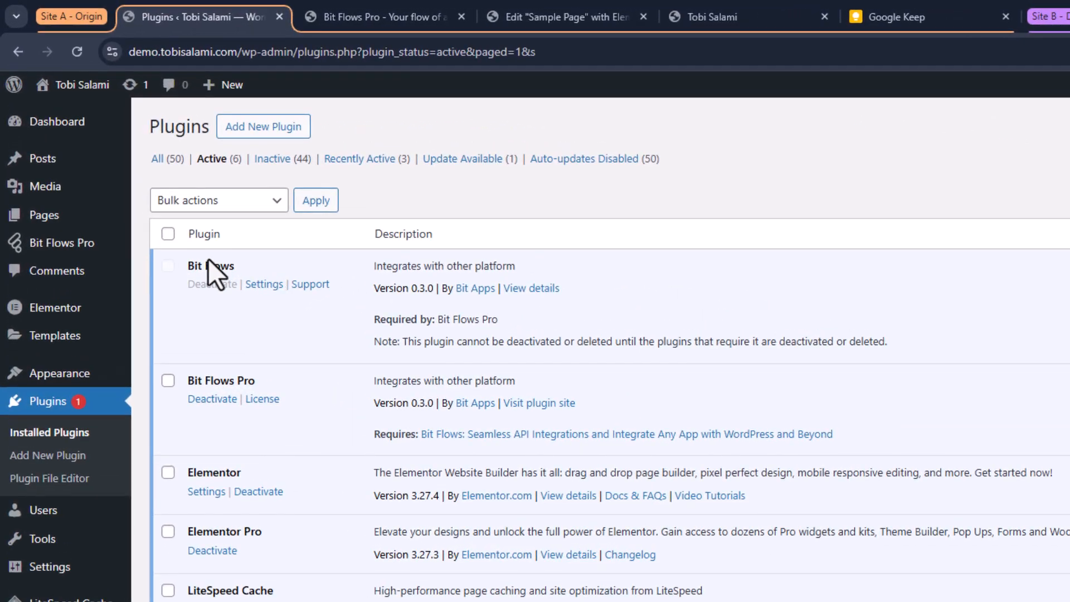
pyautogui.tripleClick(209, 259)
pyautogui.click(251, 268)
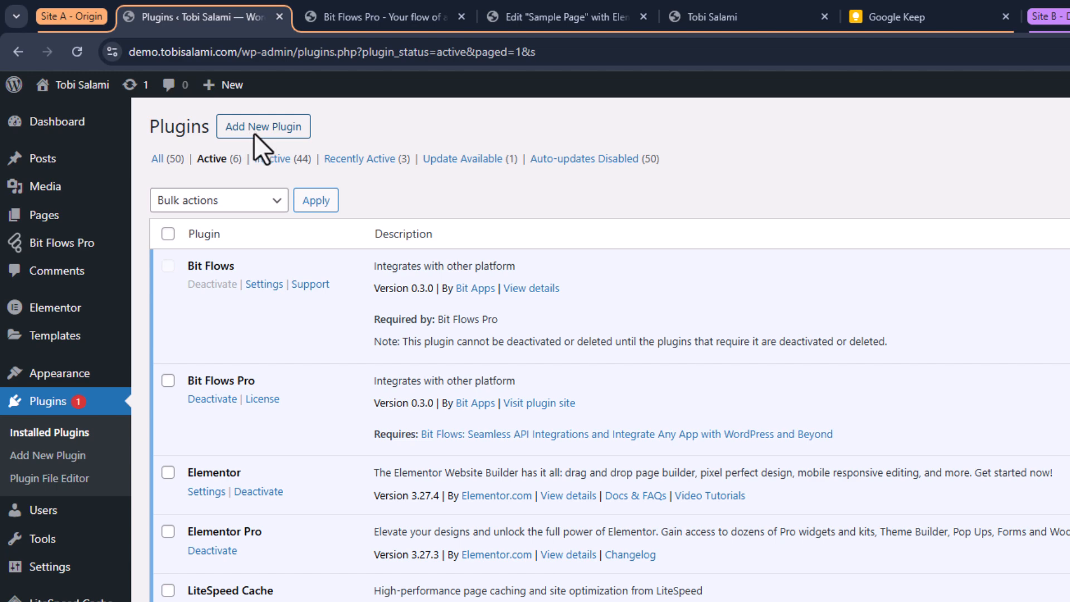
pyautogui.tripleClick(253, 381)
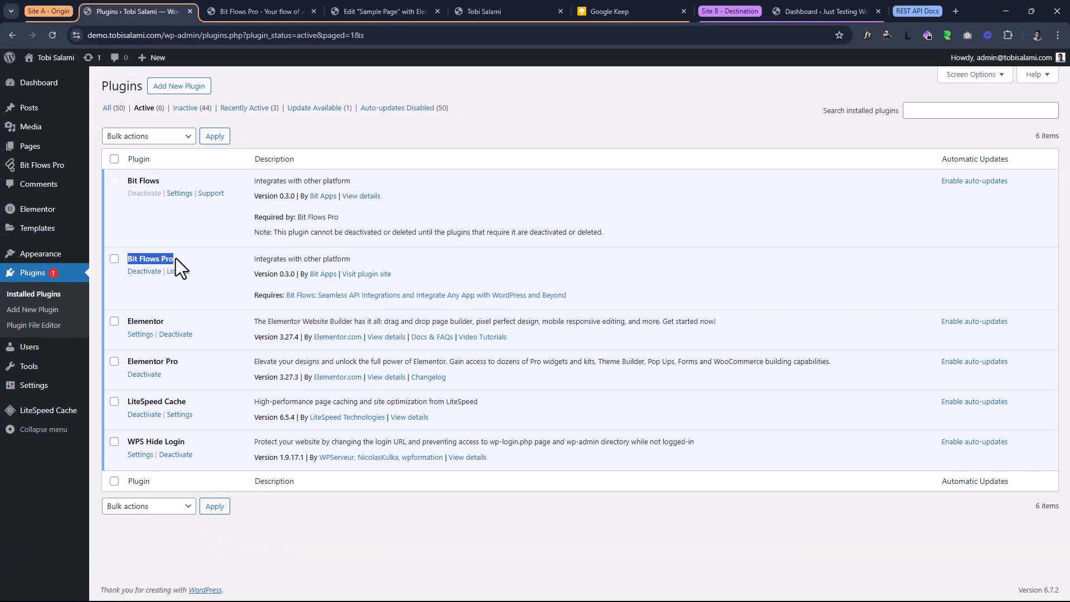
pyautogui.click(192, 276)
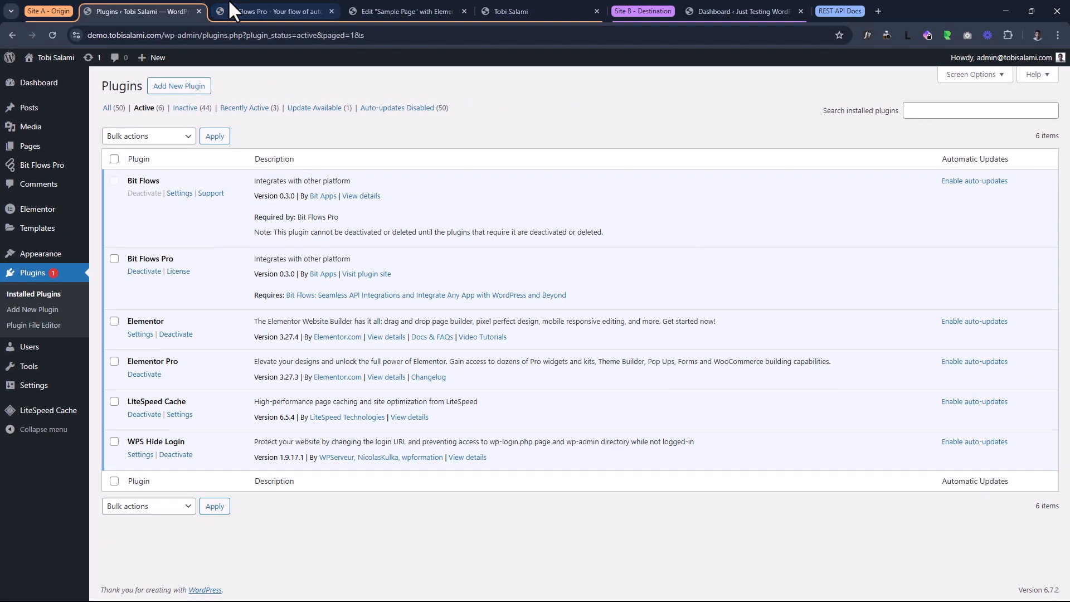
# Step: Create a flow from the Blank template in Site A's Bit Flows, titled "Send data to site B"
pyautogui.click(234, 11)
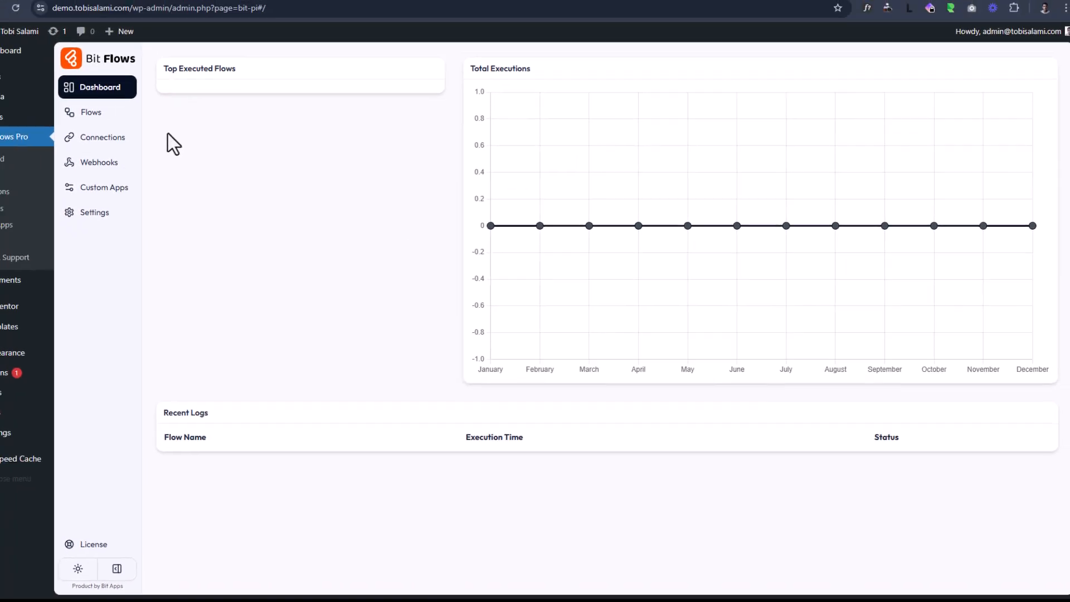
pyautogui.click(109, 114)
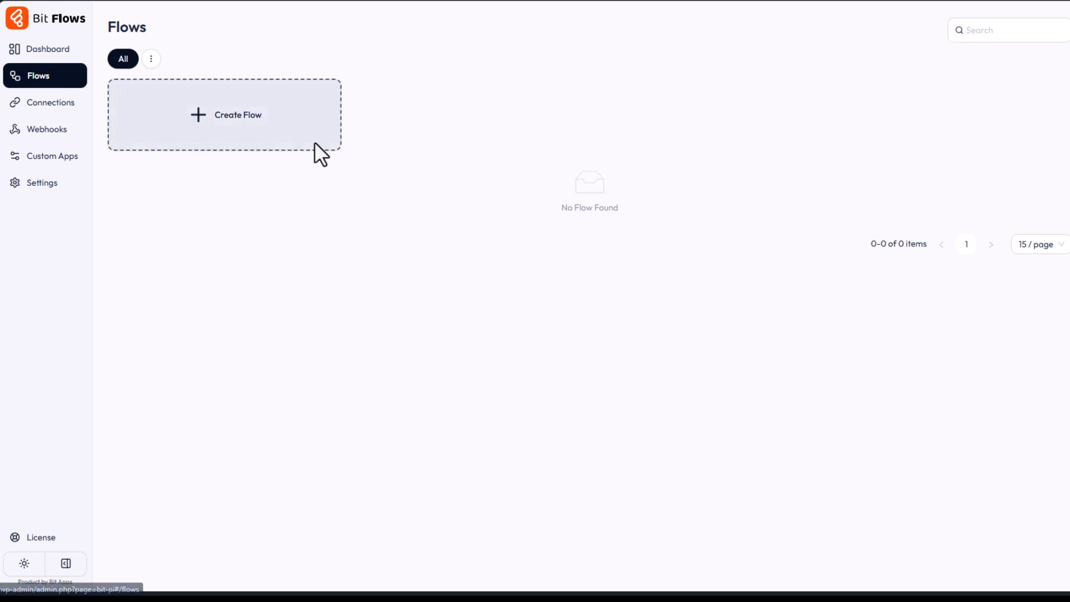
pyautogui.click(268, 113)
pyautogui.tripleClick(365, 177)
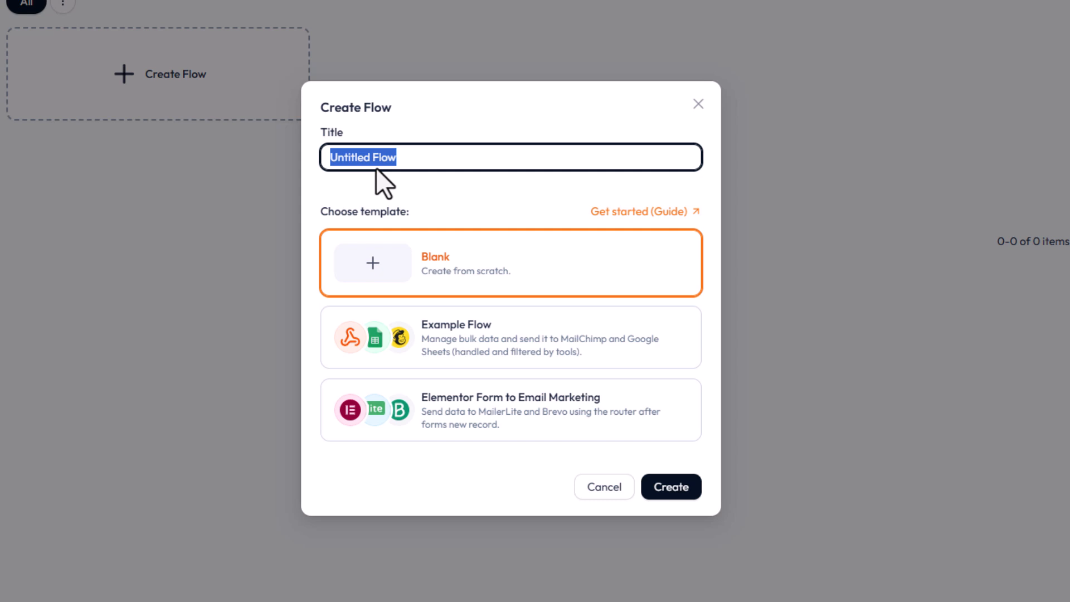
pyautogui.write('S')
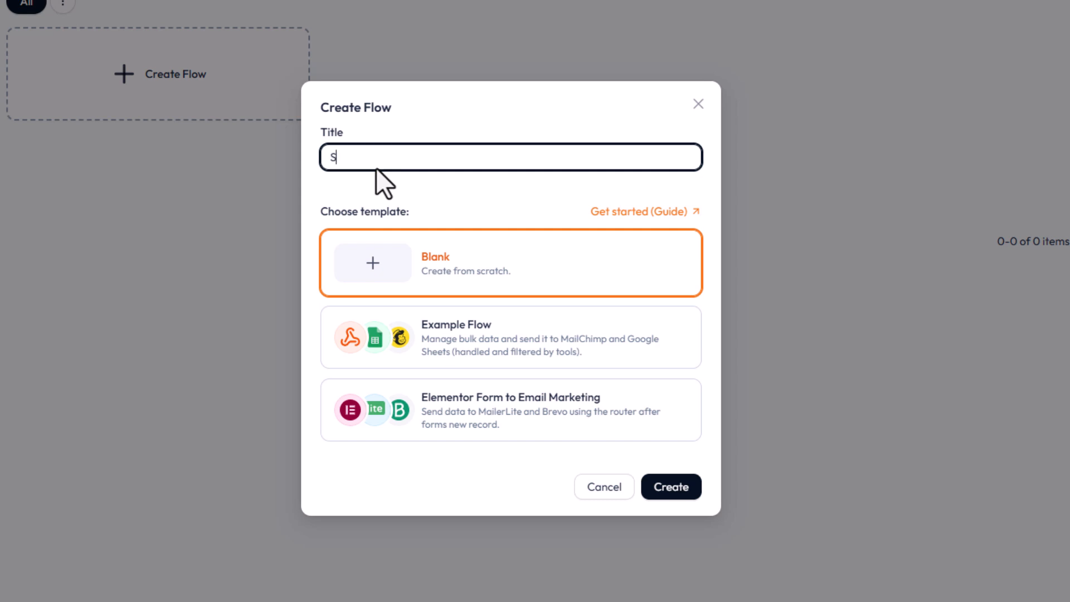
pyautogui.write('end data to site B')
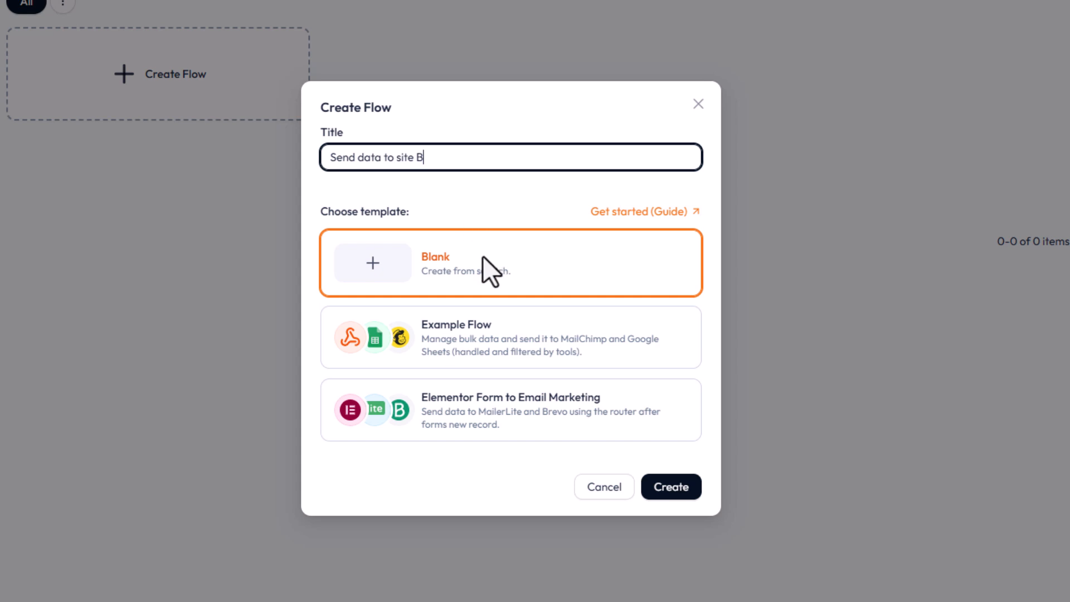
pyautogui.click(460, 267)
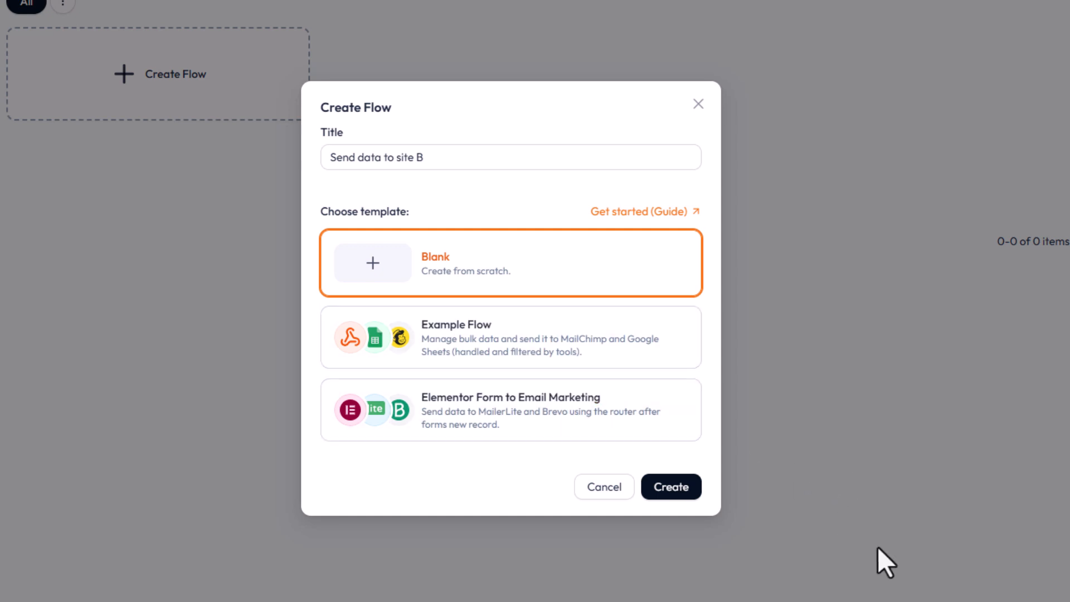
pyautogui.click(670, 487)
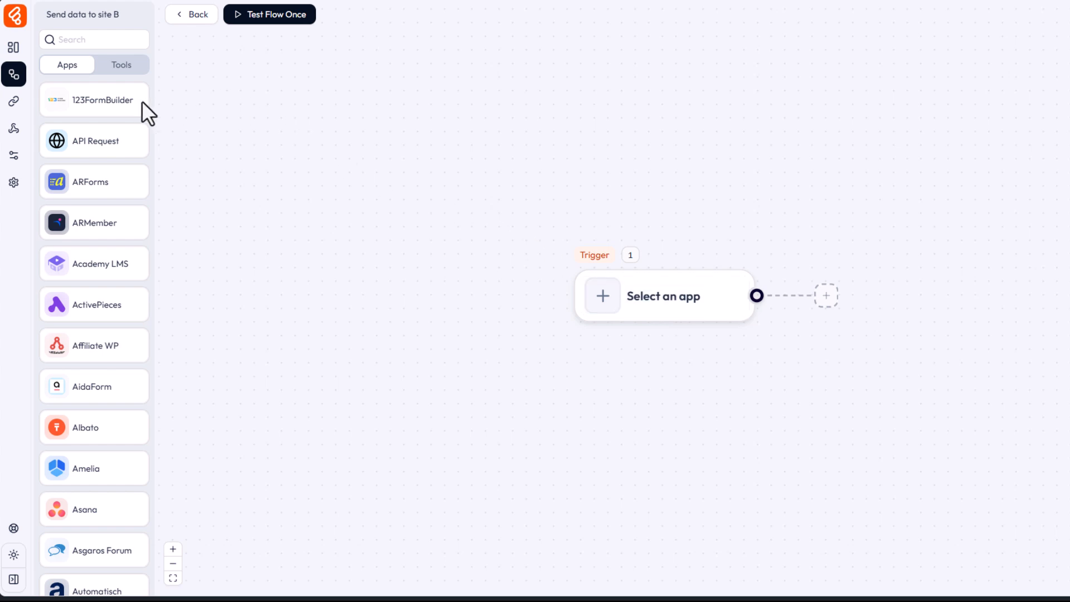
# Step: Browse the whole list of apps available for the flow's trigger and return to its beginning
pyautogui.scroll(-20, 122, 160)
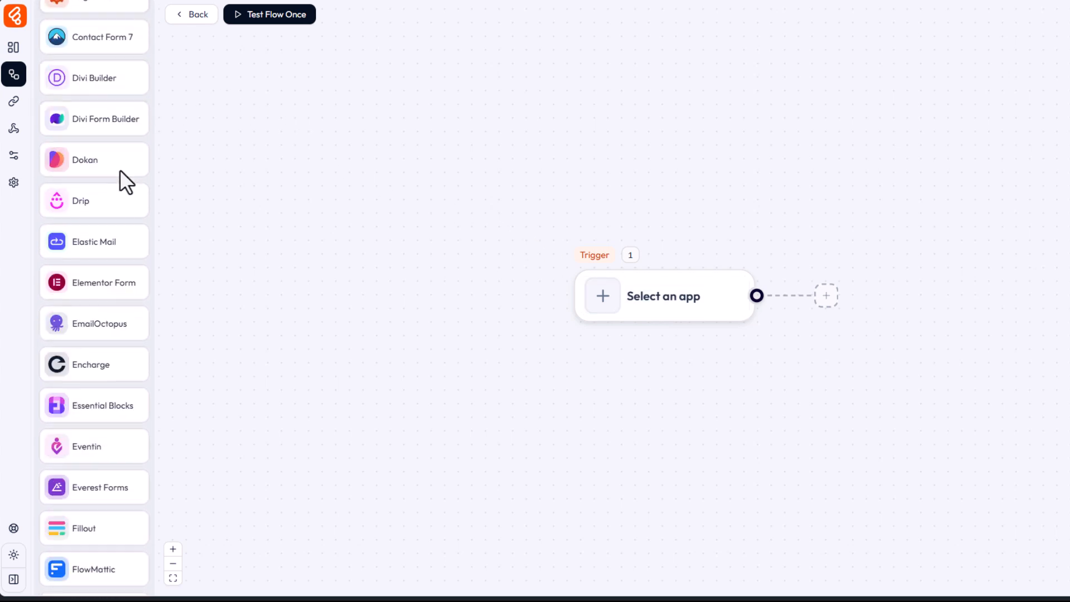
pyautogui.scroll(-20, 121, 179)
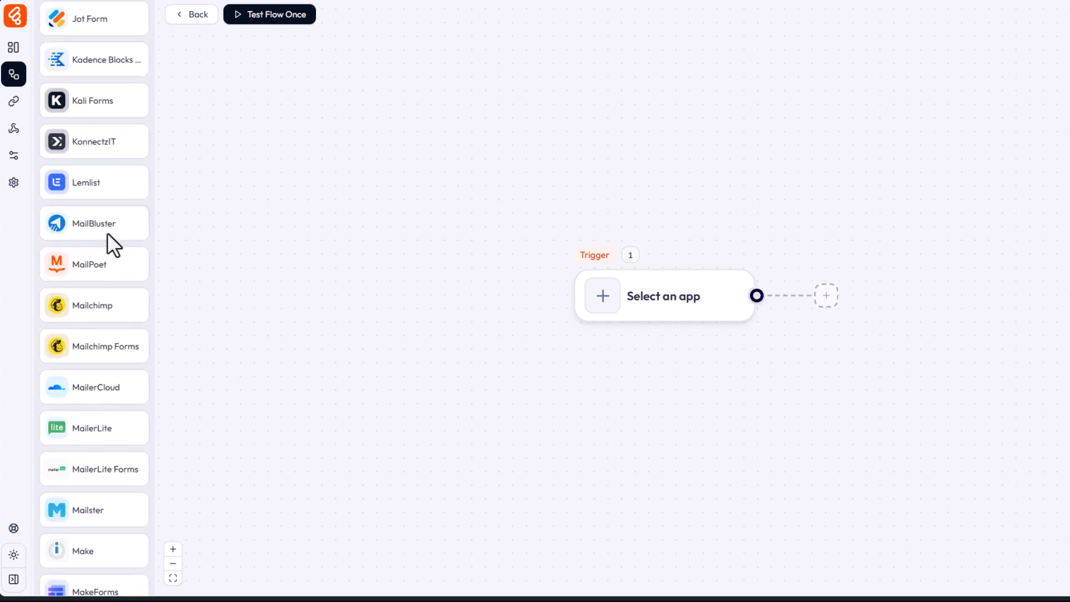
pyautogui.scroll(-20, 98, 251)
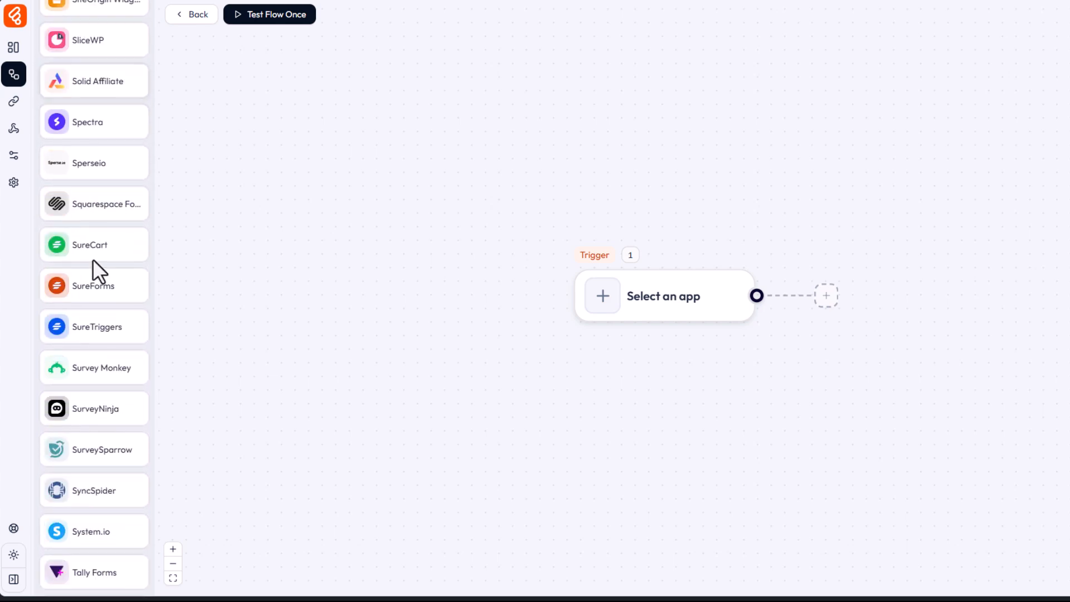
pyautogui.scroll(-10, 90, 262)
pyautogui.scroll(15, 89, 262)
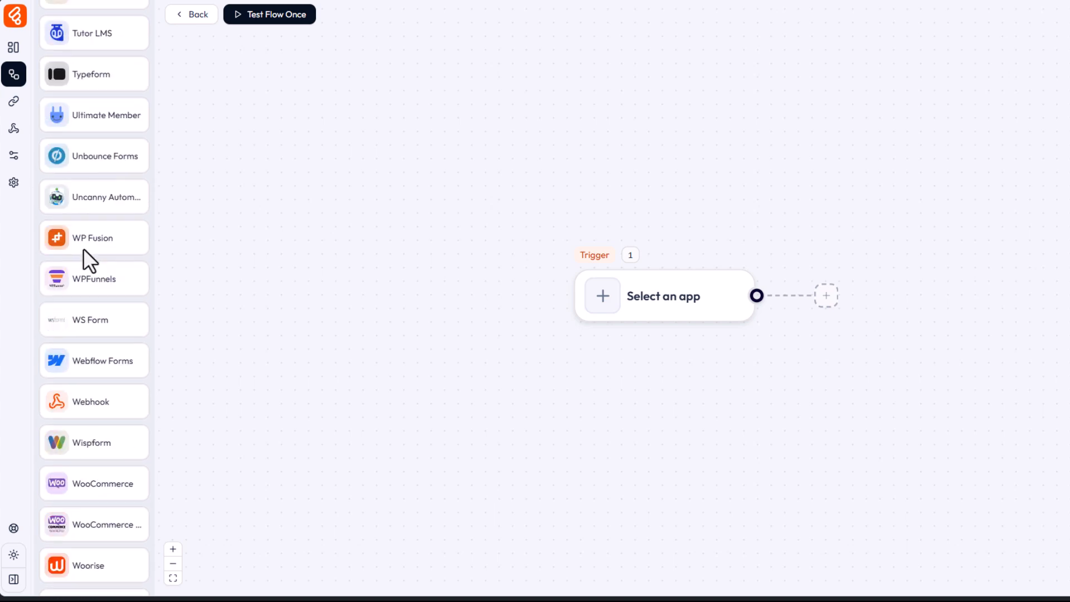
pyautogui.scroll(20, 82, 248)
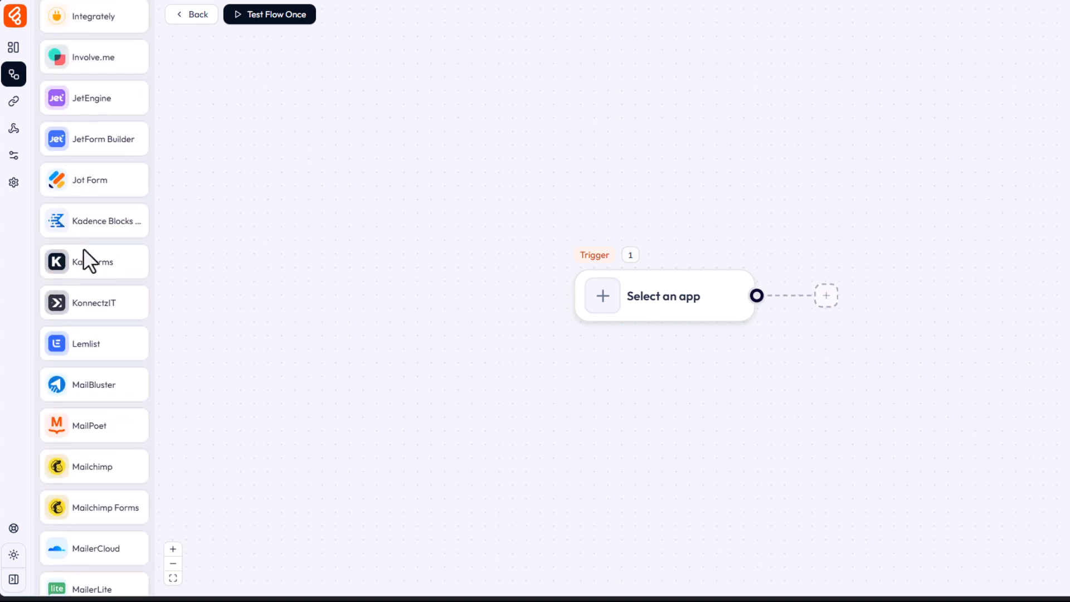
pyautogui.scroll(20, 83, 248)
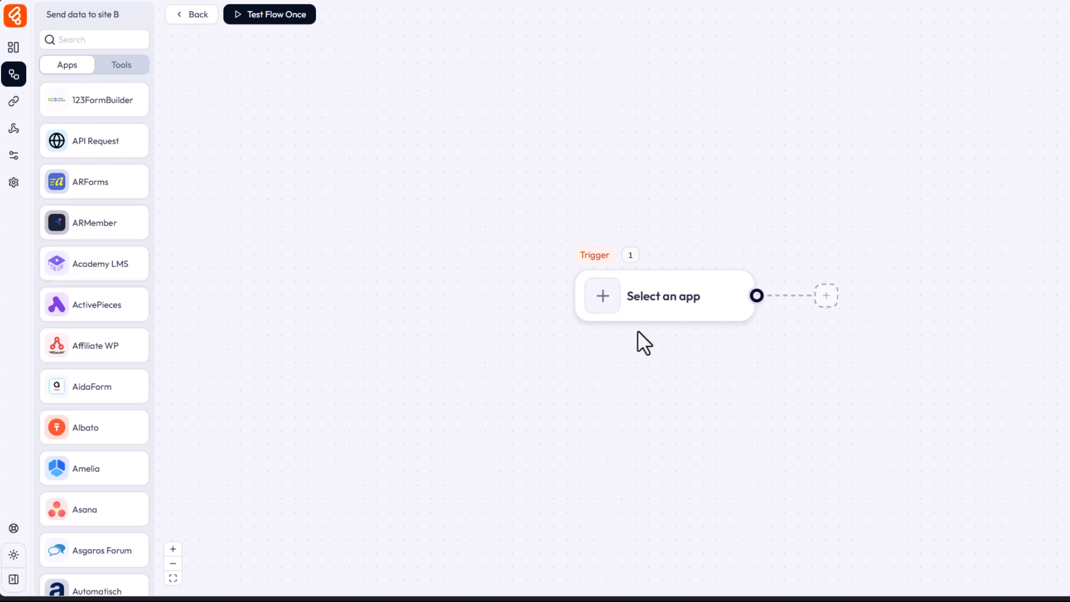
# Step: Set the flow's trigger to the Webhook app's Incoming Webhook, searching the app list for "web"
pyautogui.click(667, 309)
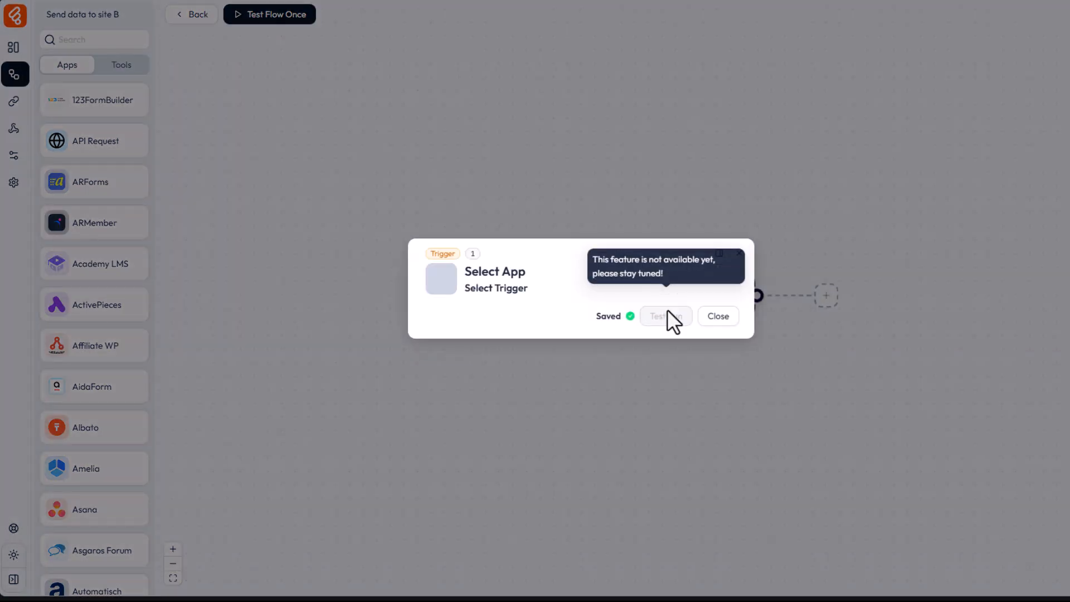
pyautogui.click(524, 267)
pyautogui.click(622, 34)
pyautogui.write('we')
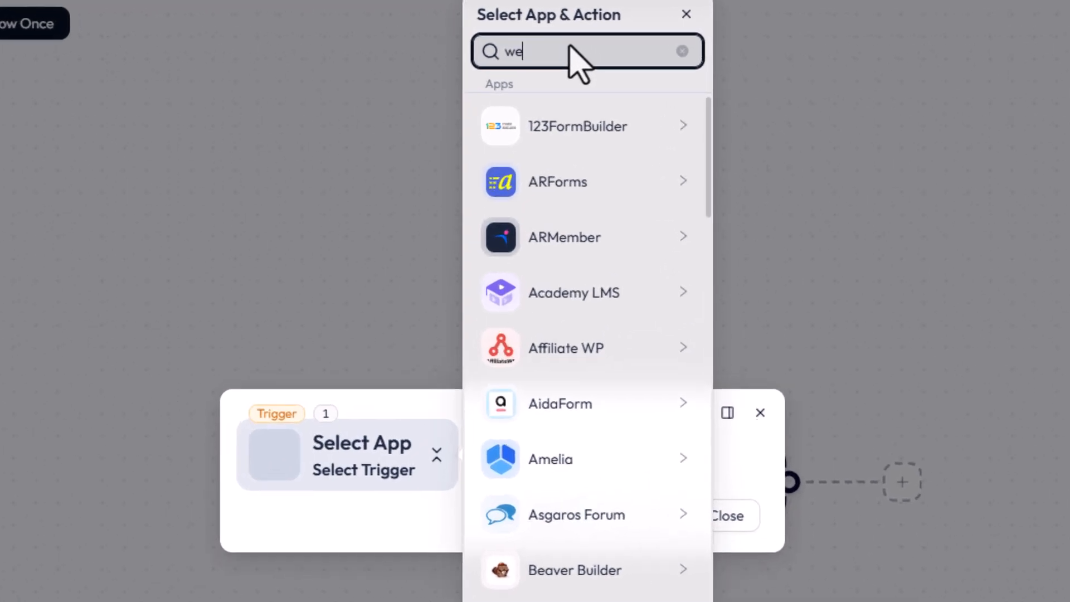
pyautogui.write('b')
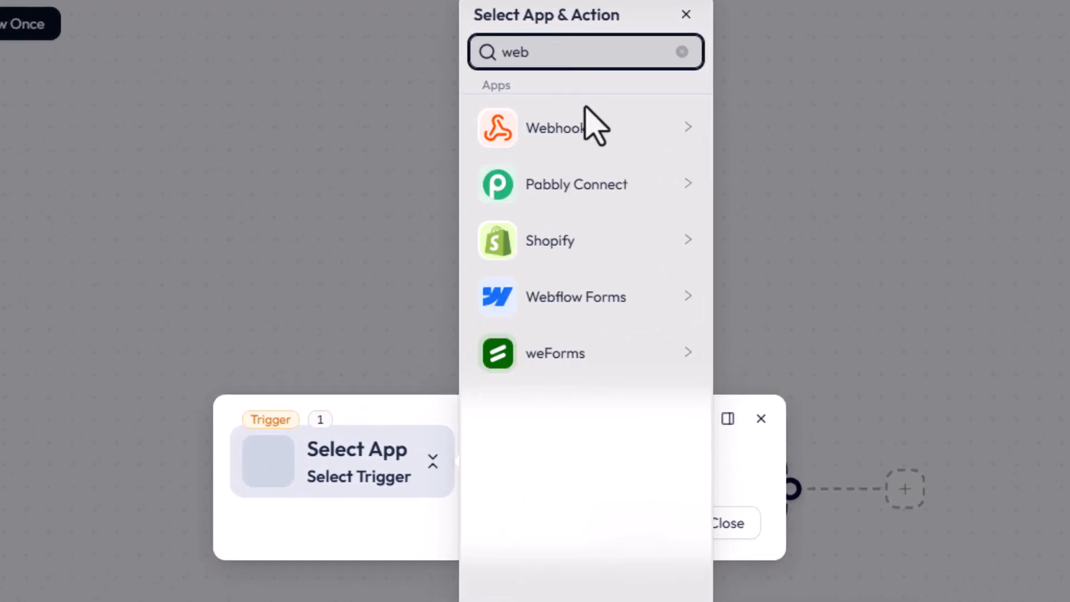
pyautogui.click(580, 117)
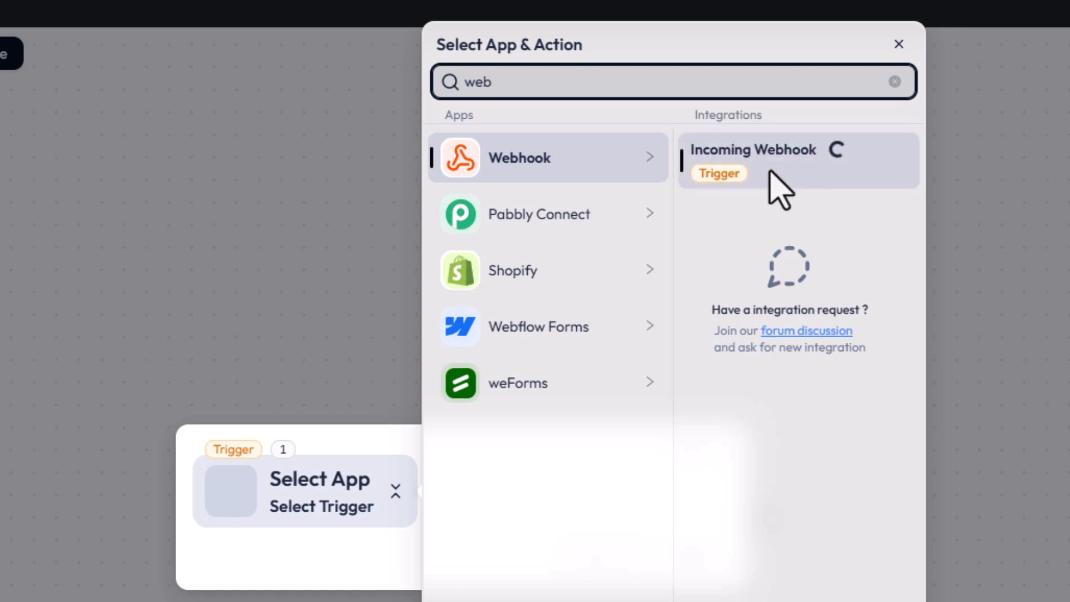
pyautogui.click(769, 171)
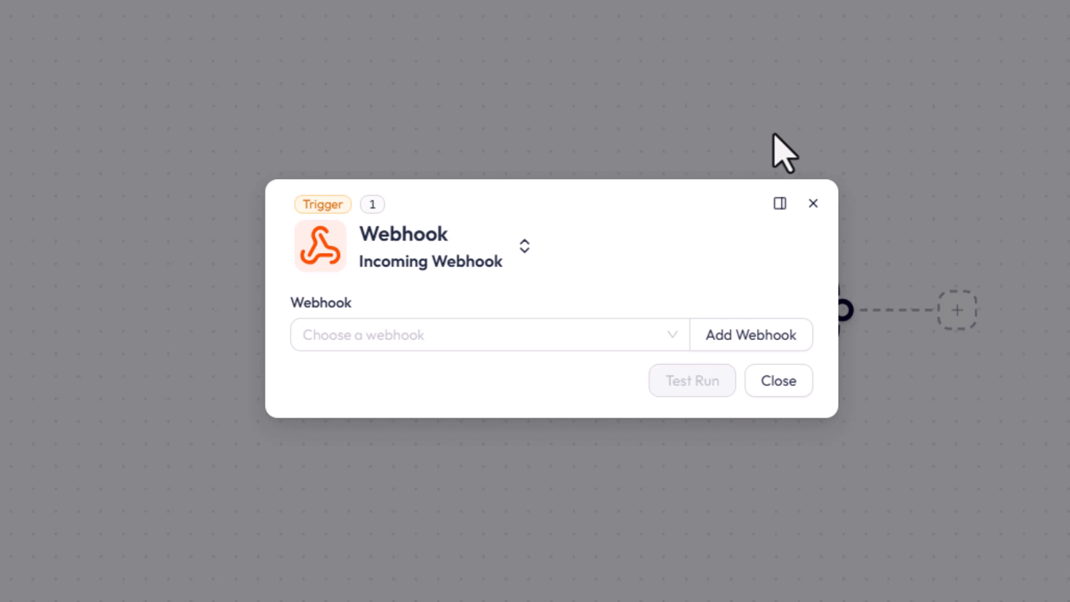
# Step: Create a new webhook named "Catch Elementor Submission" for the Incoming Webhook trigger
pyautogui.click(675, 335)
pyautogui.click(588, 334)
pyautogui.click(749, 333)
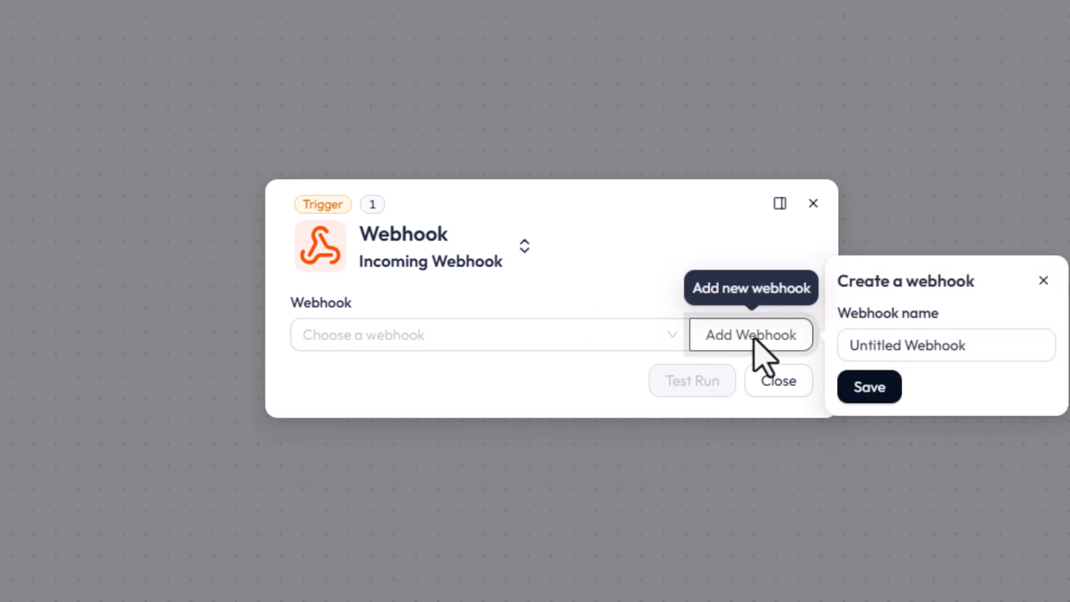
pyautogui.click(750, 359)
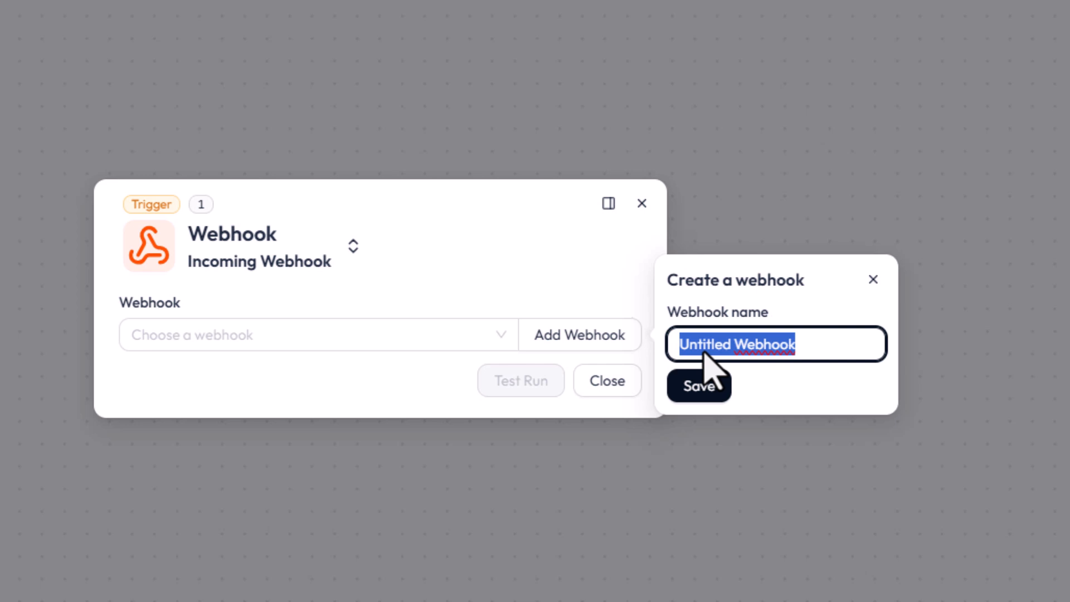
pyautogui.write('Catch Ele')
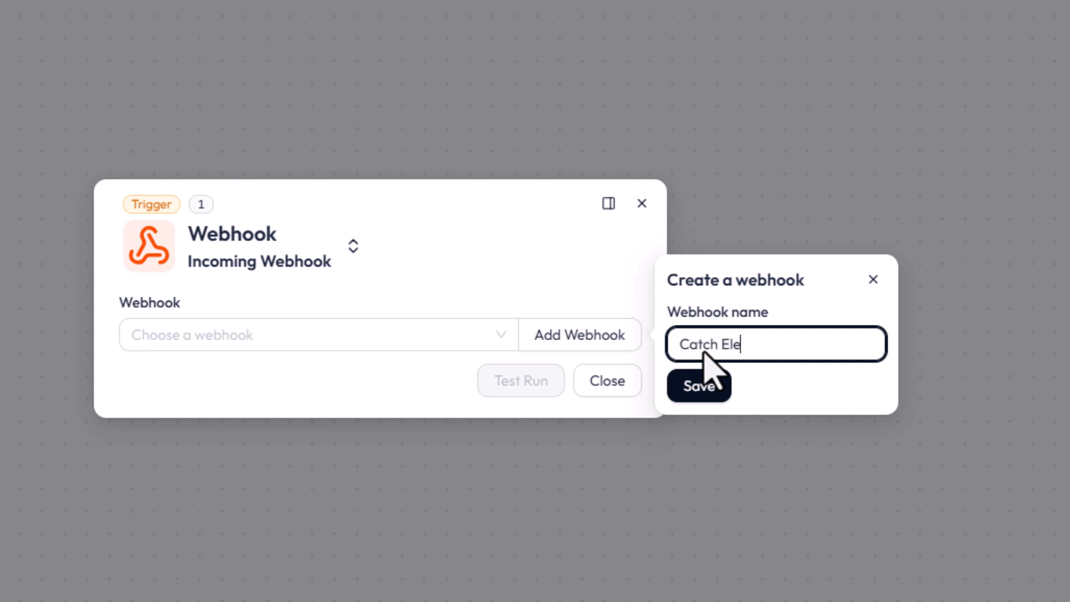
pyautogui.write('mentor Submission')
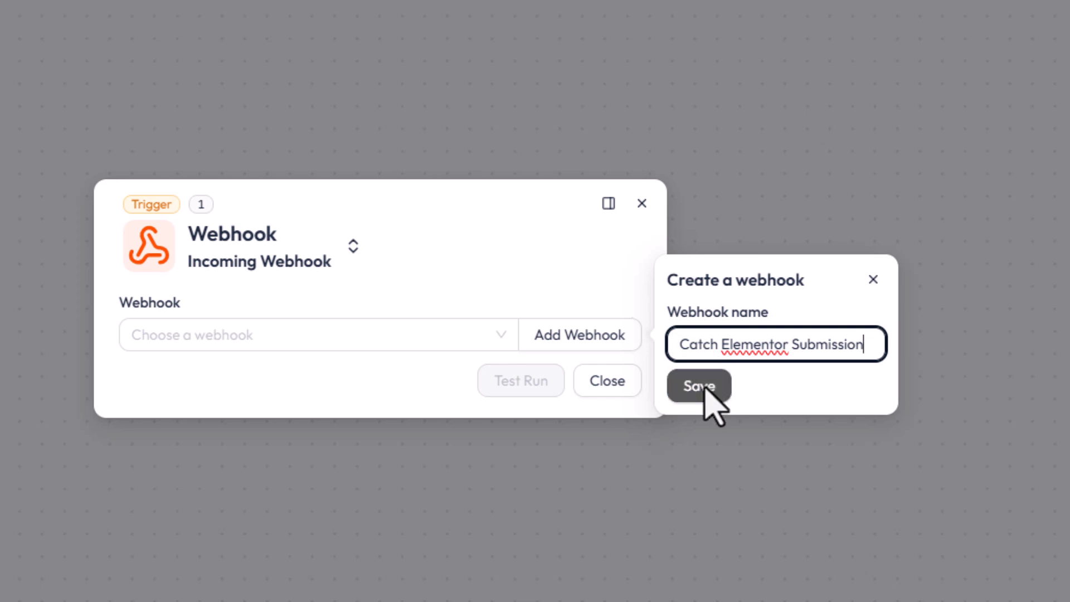
pyautogui.click(703, 386)
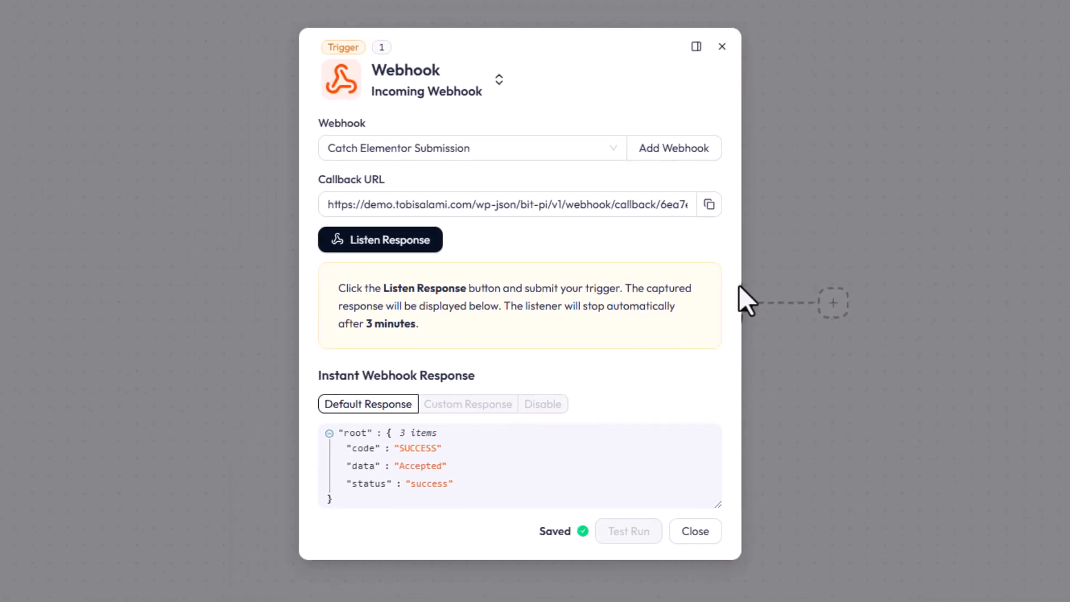
# Step: Copy the webhook's callback URL and start listening for a response
pyautogui.click(350, 194)
pyautogui.moveTo(320, 178); pyautogui.dragTo(402, 185)
pyautogui.click(404, 183)
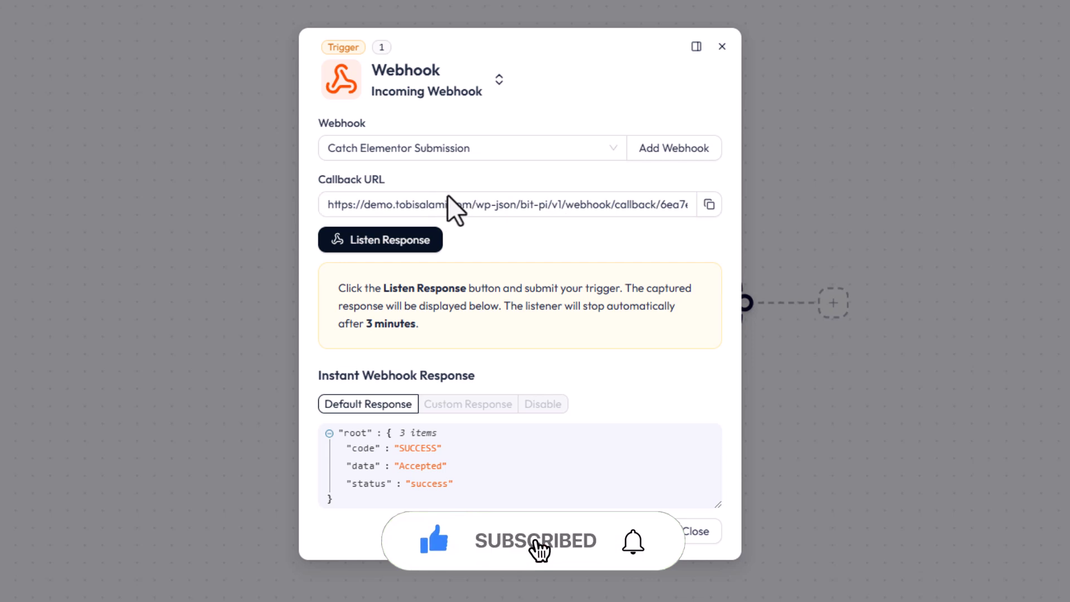
pyautogui.click(712, 209)
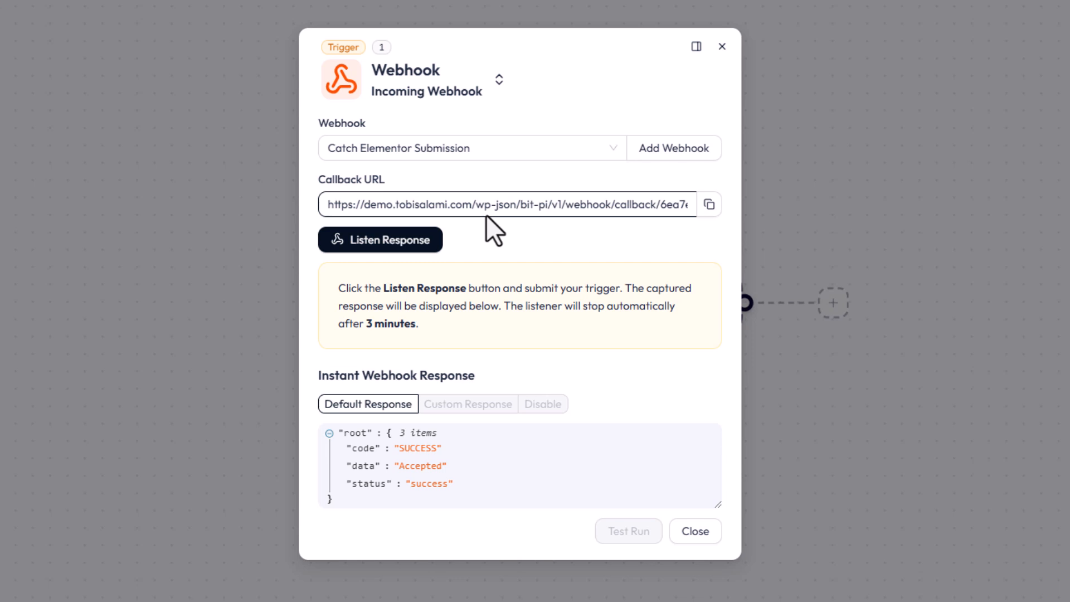
pyautogui.click(392, 248)
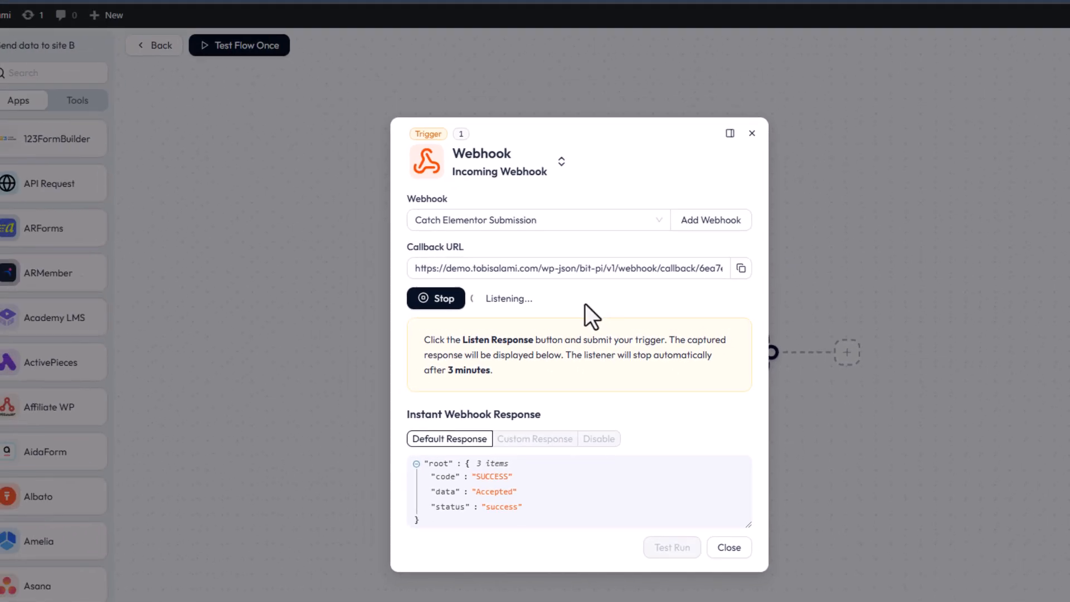
# Step: Switch to Sample Page in the Elementor editor and place a Form widget in its empty container
pyautogui.click(463, 13)
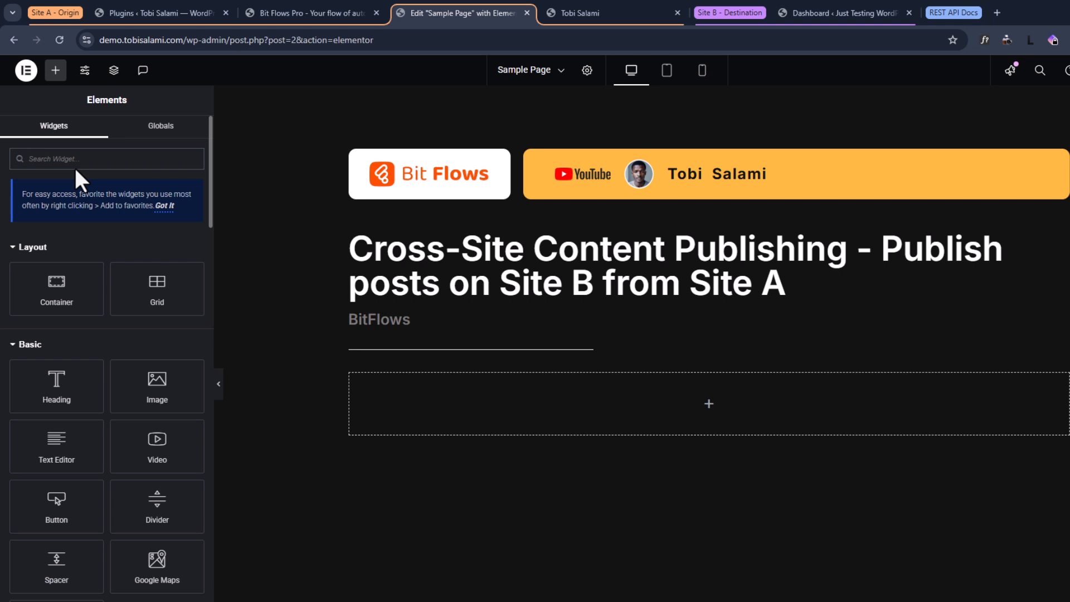
pyautogui.write('form')
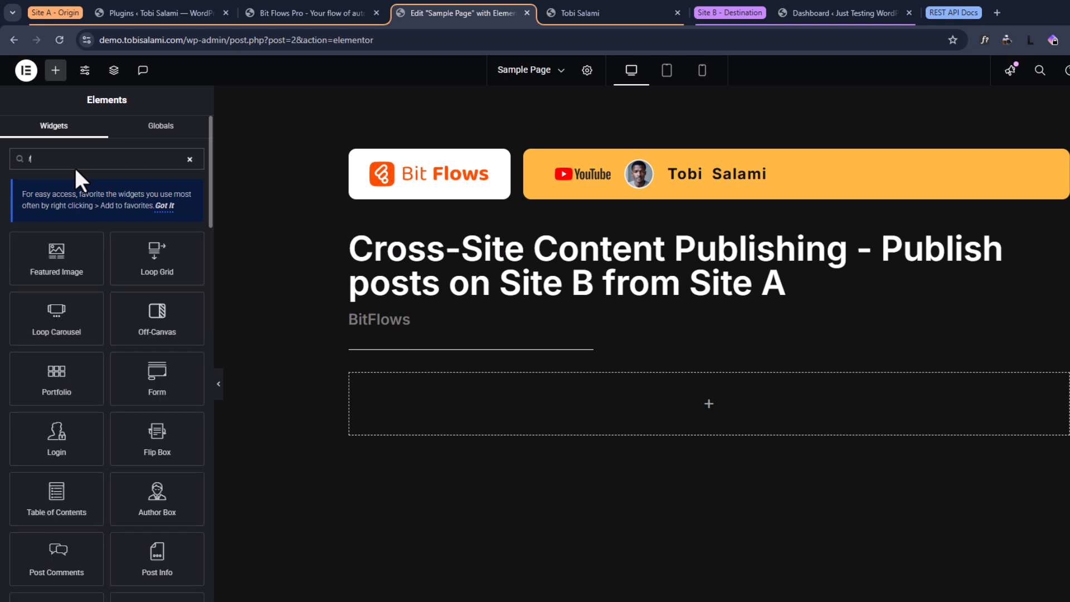
pyautogui.moveTo(34, 240); pyautogui.dragTo(677, 405)
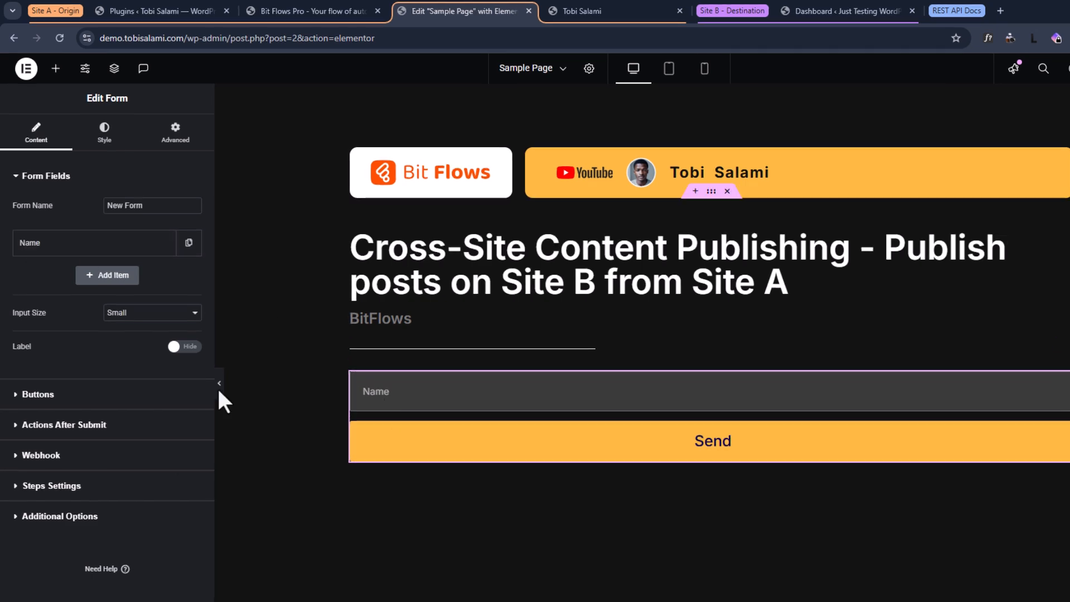
# Step: Change the form's Name field so that both its label and placeholder read "Title"
pyautogui.click(67, 243)
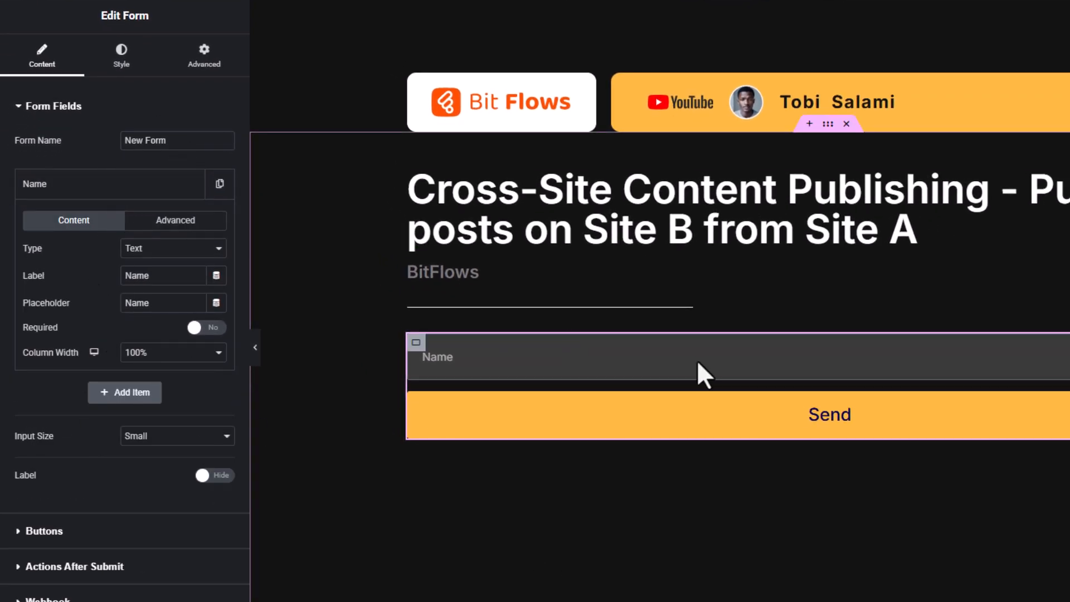
pyautogui.doubleClick(135, 285)
pyautogui.doubleClick(131, 287)
pyautogui.doubleClick(134, 281)
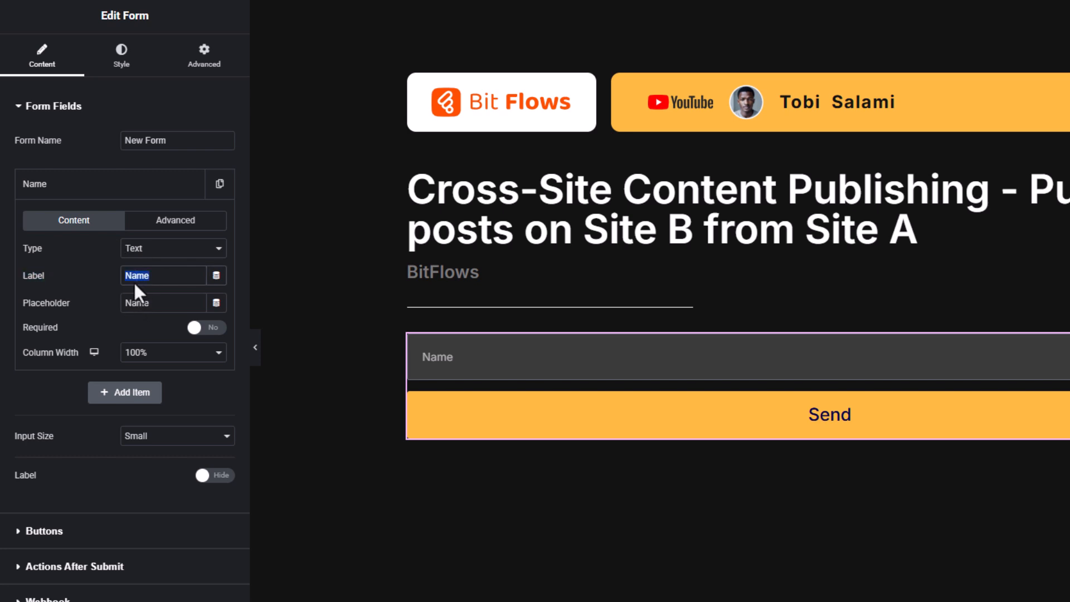
pyautogui.press('BackSpace')
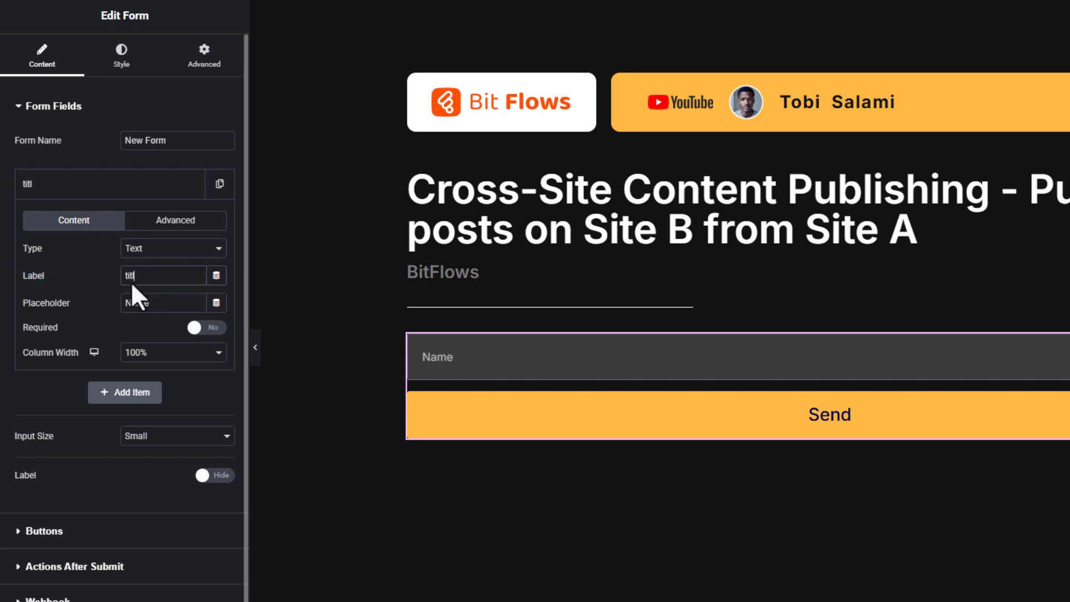
pyautogui.write('Title')
pyautogui.click(143, 303)
pyautogui.hotkey('ctrl', 'a')
pyautogui.write('Title')
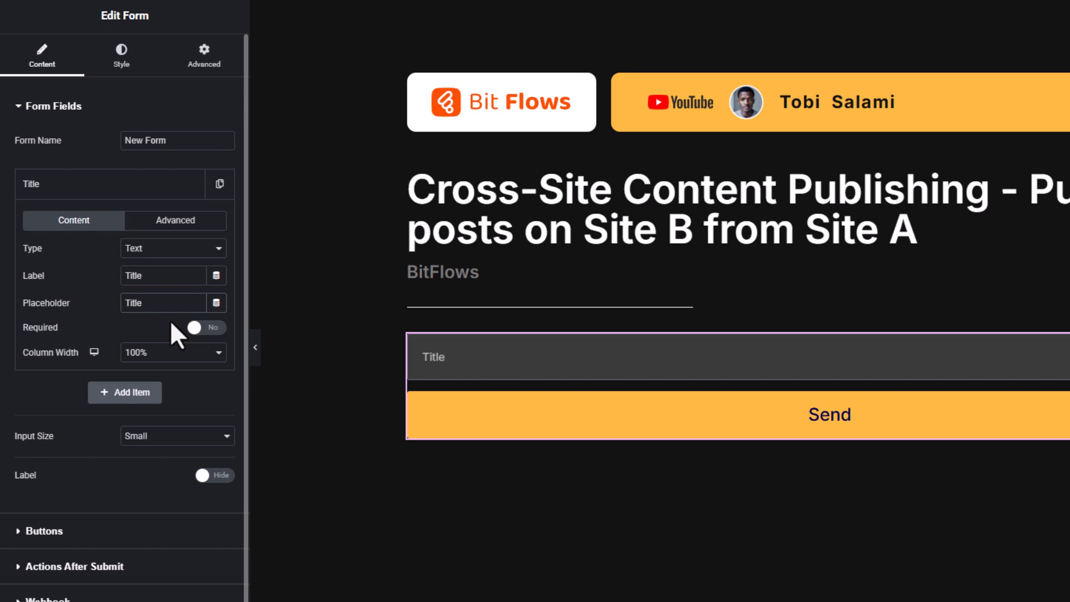
# Step: Add a Textarea field to the form with the label "Content" and the placeholder "Write your text here"
pyautogui.click(65, 188)
pyautogui.click(130, 222)
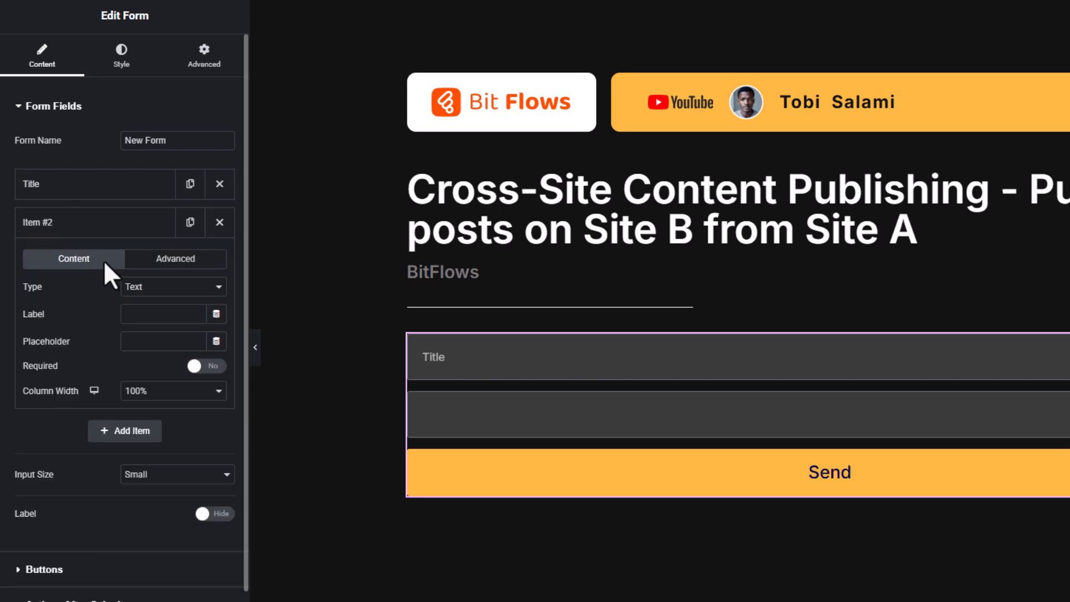
pyautogui.click(138, 285)
pyautogui.click(162, 346)
pyautogui.click(163, 313)
pyautogui.write('Content')
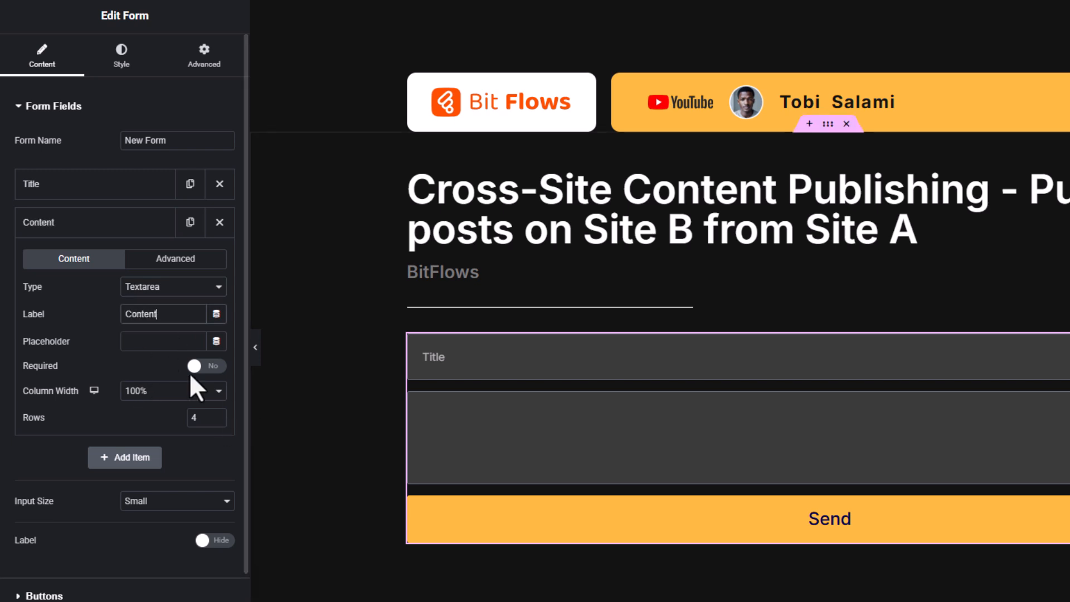
pyautogui.click(146, 342)
pyautogui.write('W')
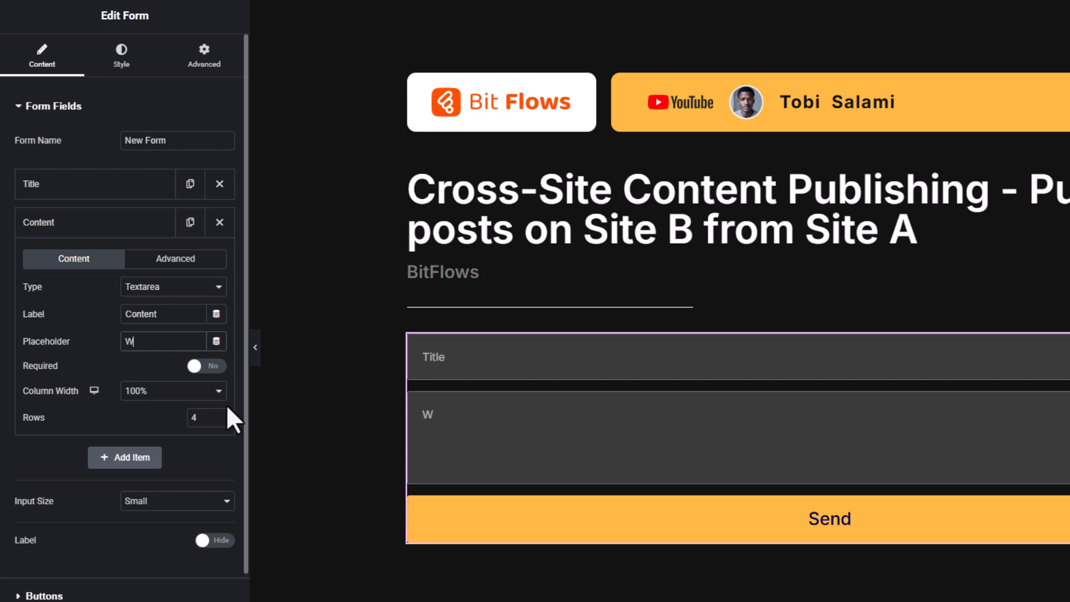
pyautogui.write('rite your text here')
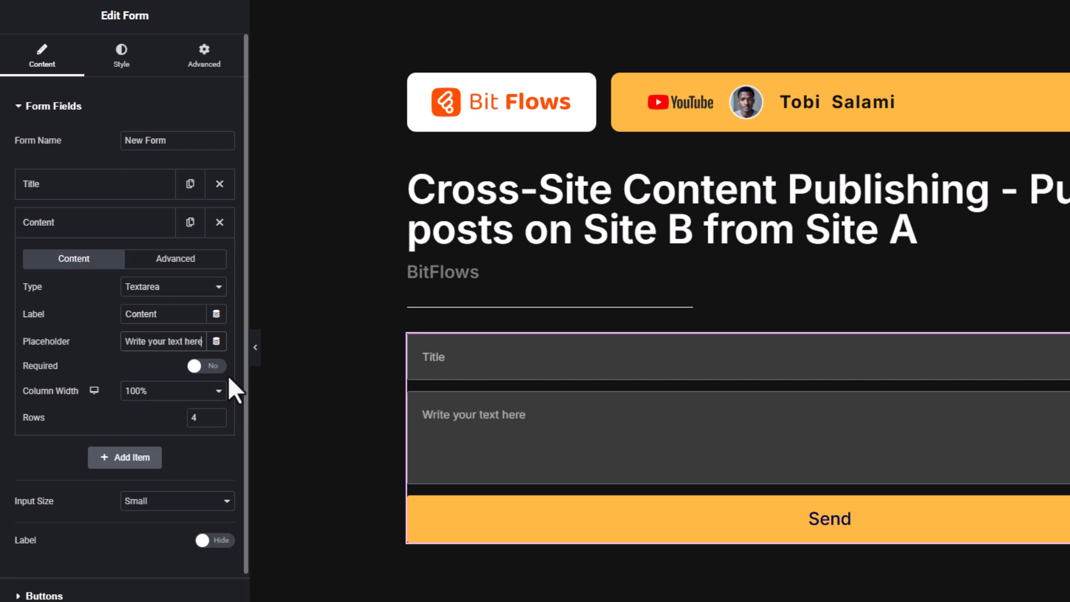
pyautogui.click(123, 229)
# Step: Remove the Webhook action from the form's Actions After Submit and add Webhook back
pyautogui.click(107, 435)
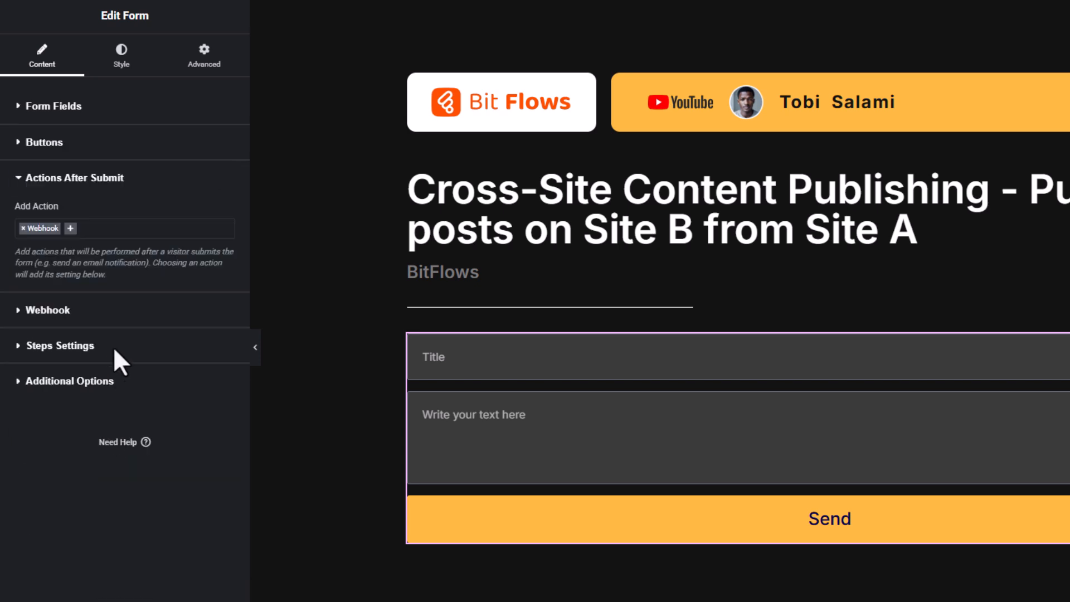
pyautogui.click(23, 229)
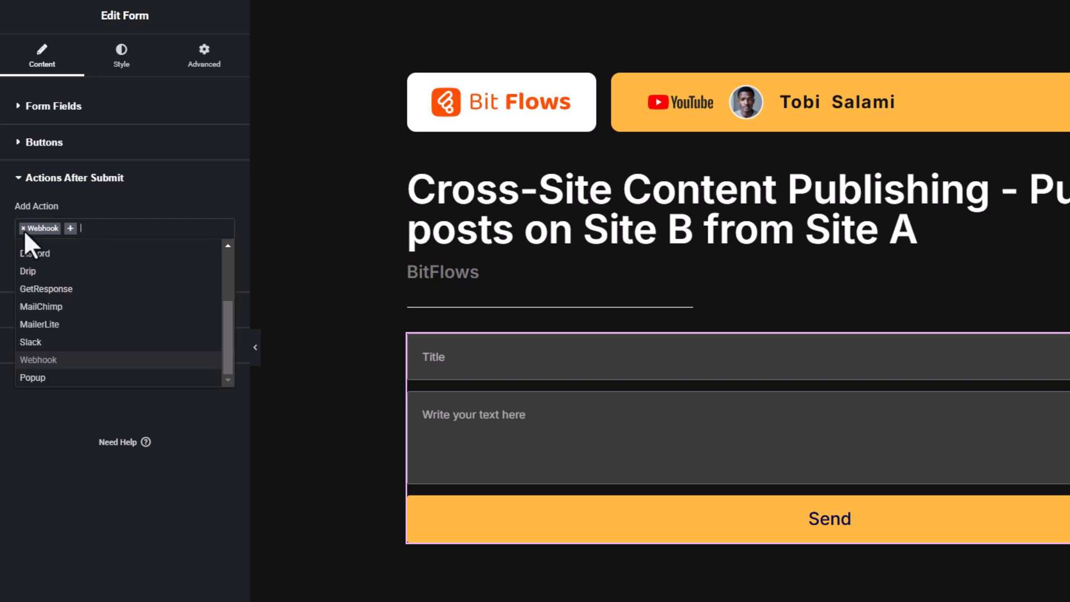
pyautogui.click(2, 244)
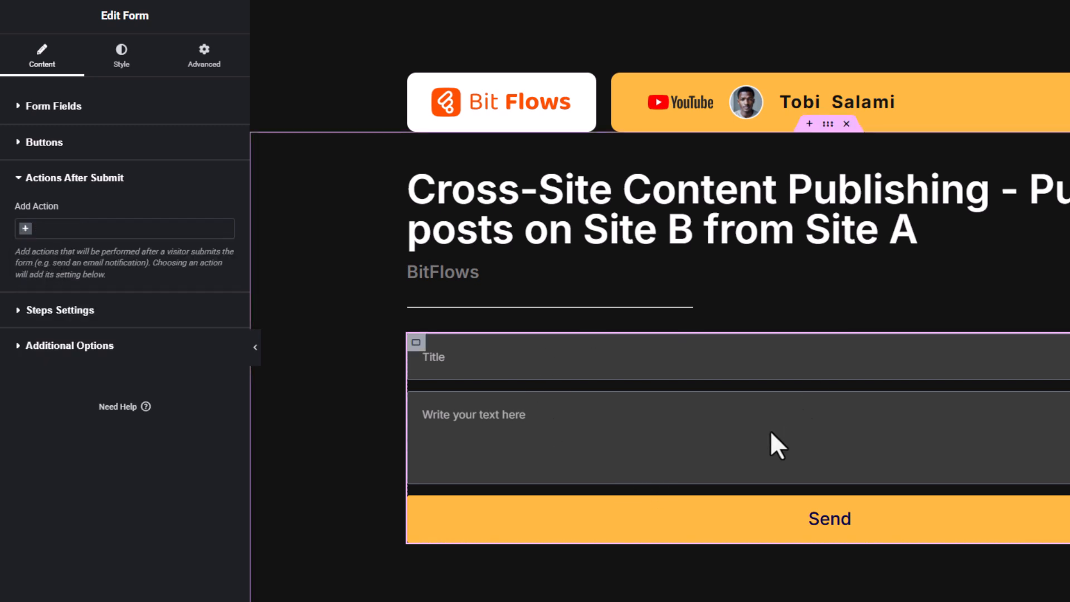
pyautogui.click(91, 228)
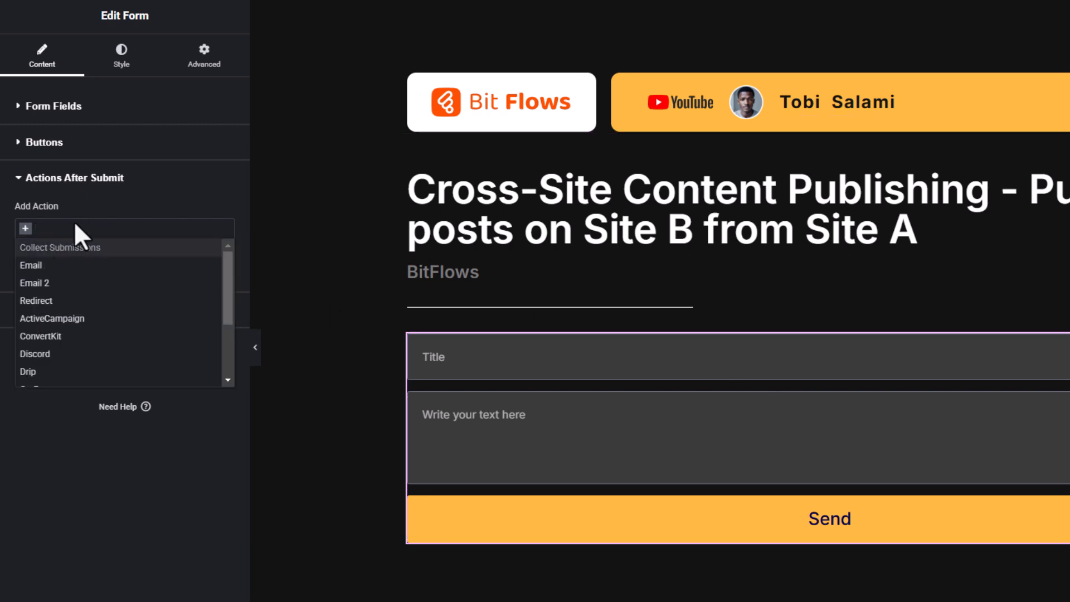
pyautogui.scroll(-2, 68, 332)
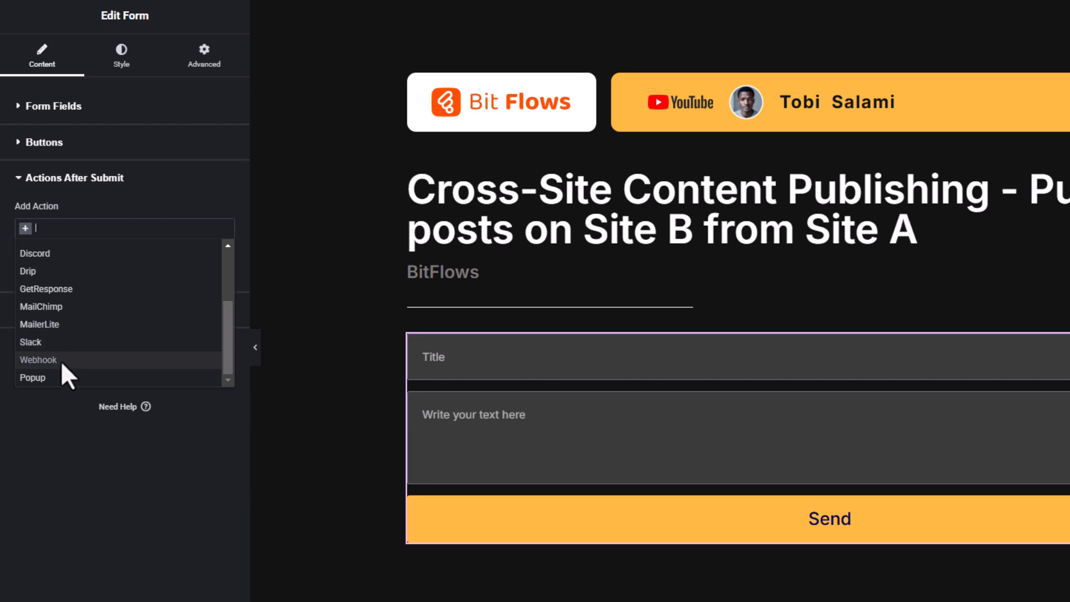
pyautogui.click(62, 360)
# Step: Copy the callback URL from the Bit Flows trigger into the form's Webhook URL setting and publish Sample Page
pyautogui.click(71, 310)
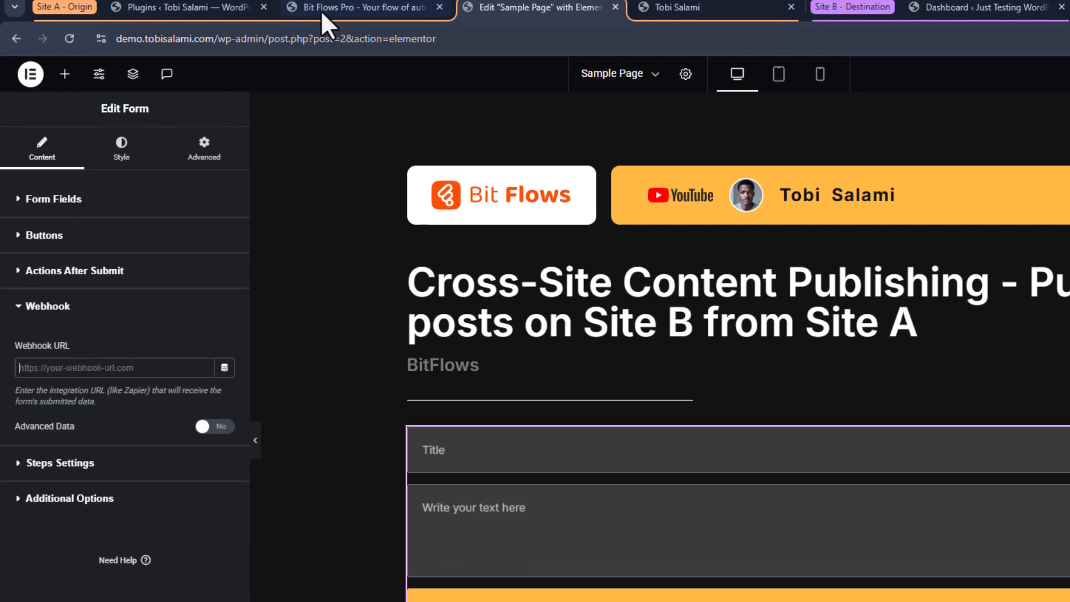
pyautogui.click(325, 6)
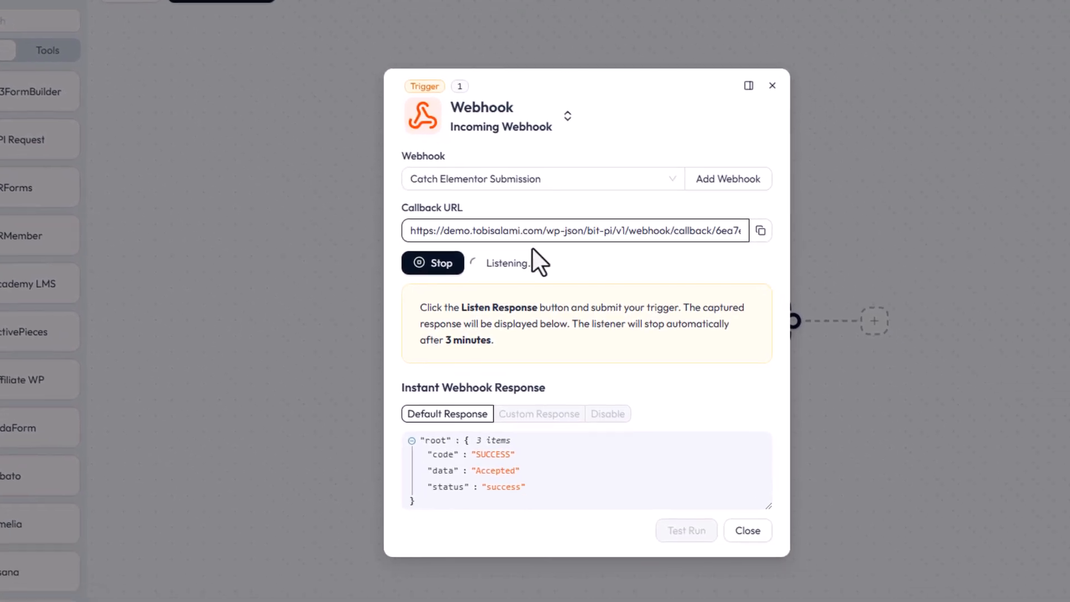
pyautogui.click(868, 333)
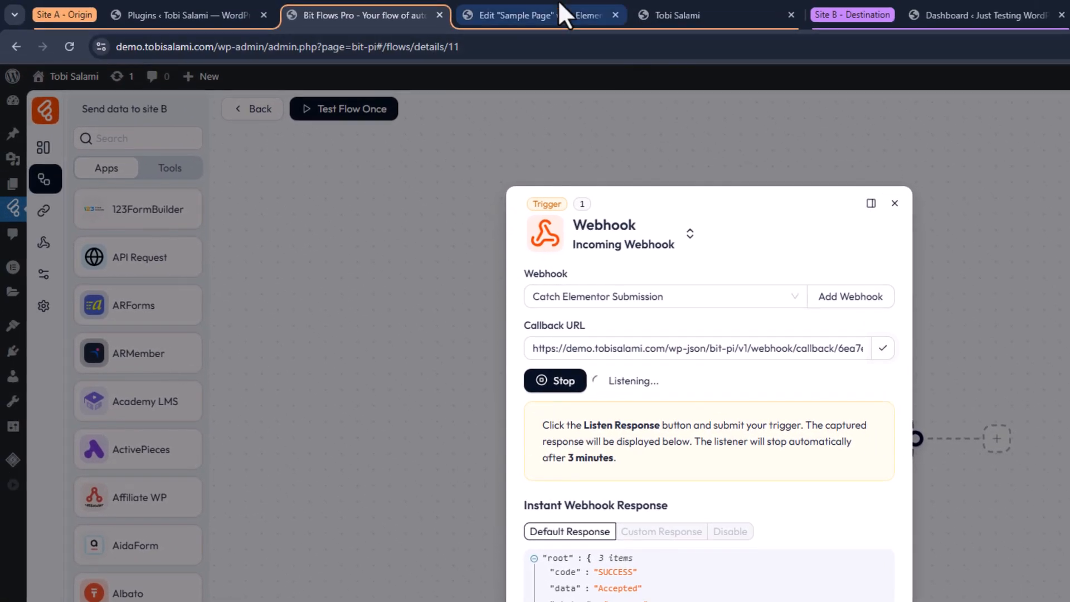
pyautogui.click(559, 12)
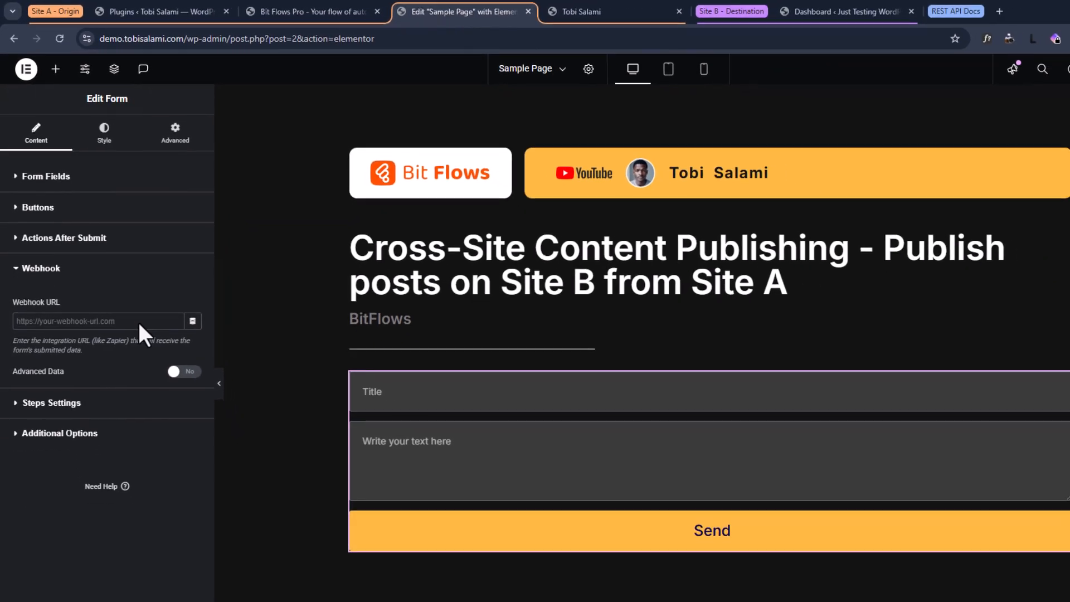
pyautogui.click(143, 321)
pyautogui.hotkey('ctrl', 'v')
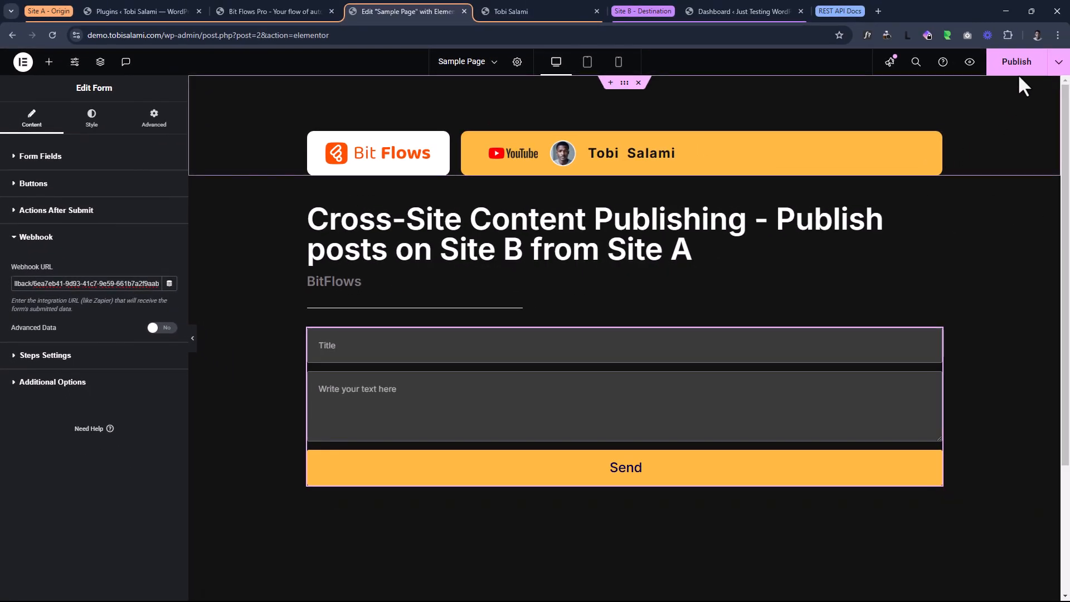
pyautogui.click(1019, 66)
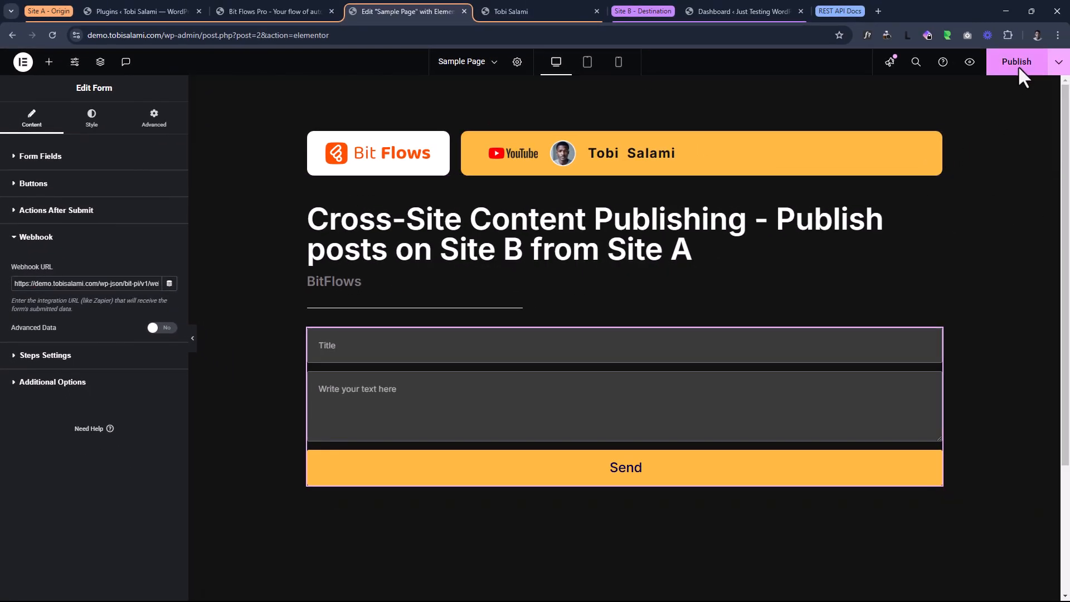
# Step: Reload the live form page on Site A and submit the form with title "Sample title" and content "Sample content"
pyautogui.click(540, 11)
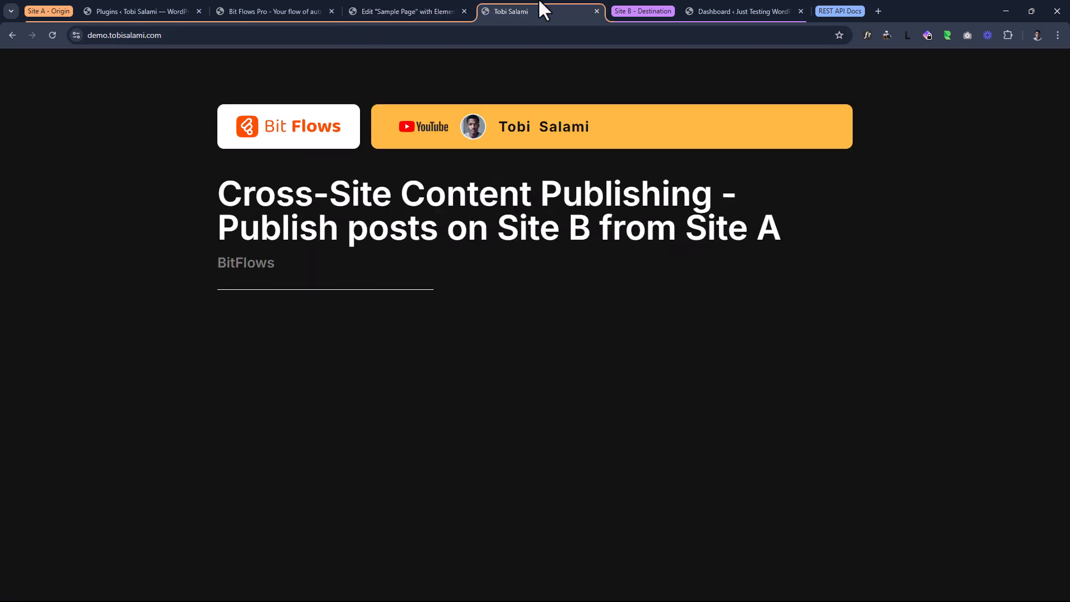
pyautogui.click(53, 35)
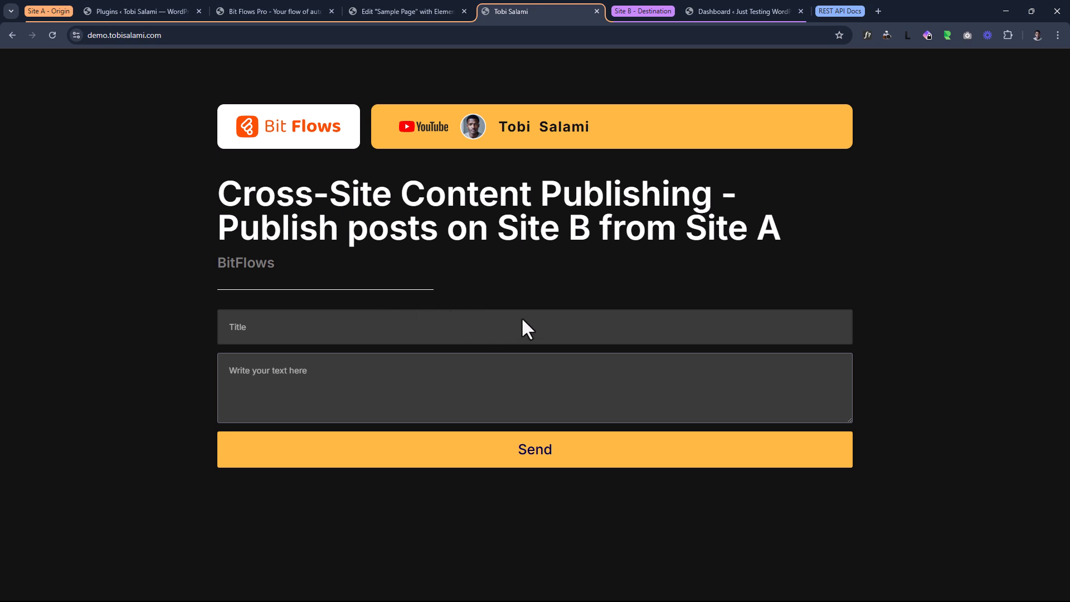
pyautogui.write('Sample title')
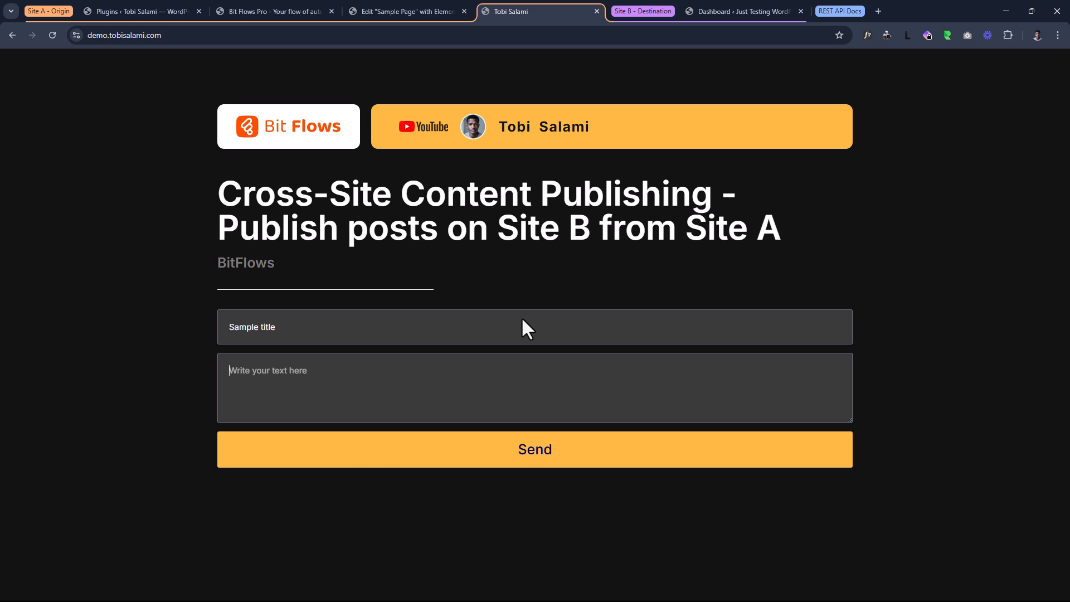
pyautogui.write('Sample content')
pyautogui.click(487, 451)
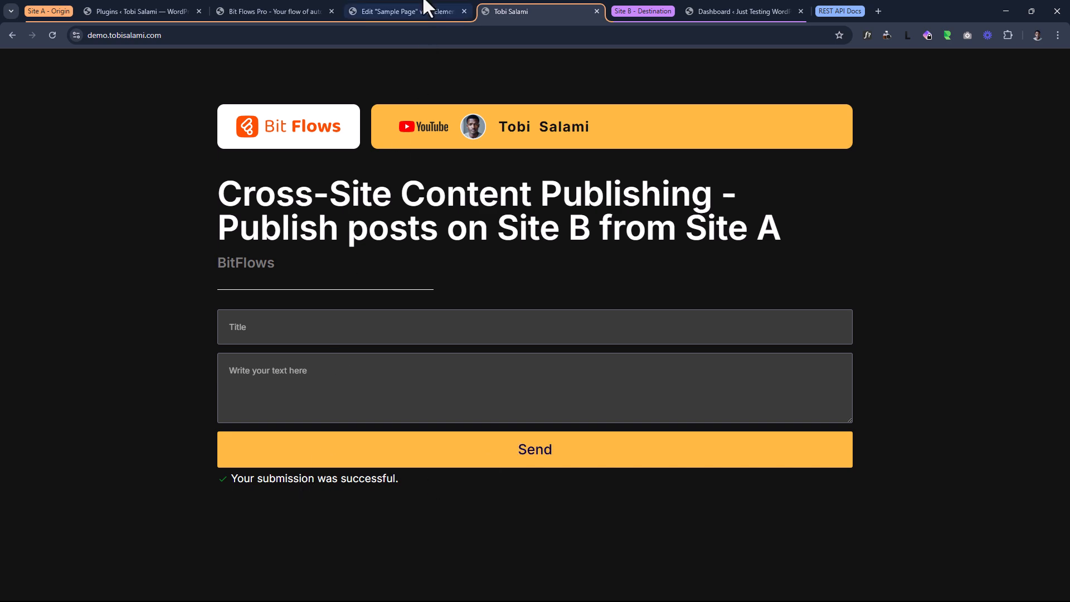
# Step: Examine the captured form response in the Bit Flows webhook trigger, including its title, content and form fields, and close the trigger settings
pyautogui.click(322, 4)
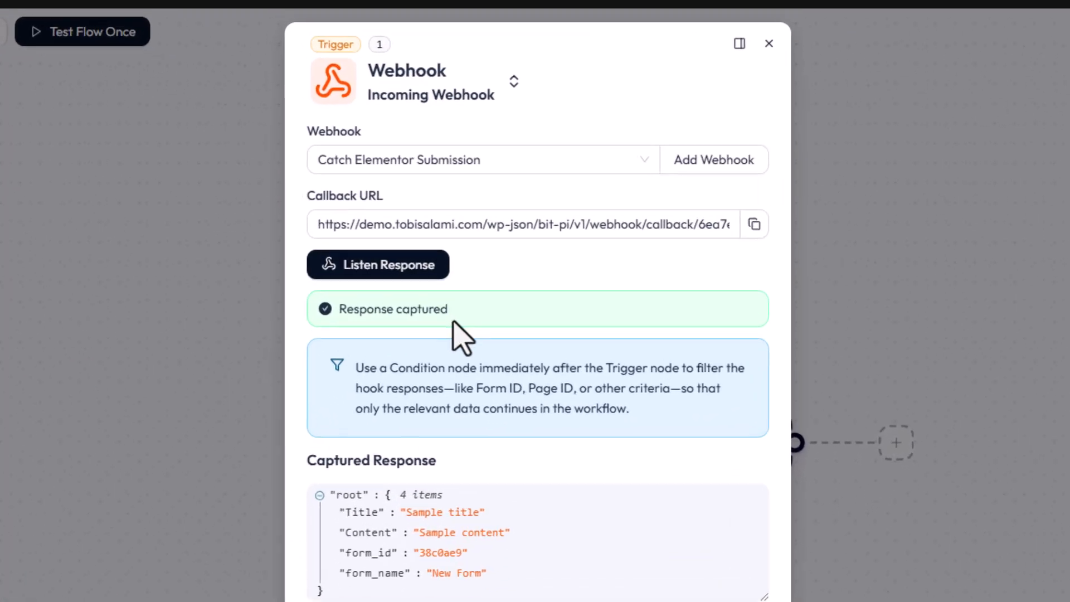
pyautogui.moveTo(482, 251); pyautogui.dragTo(428, 234)
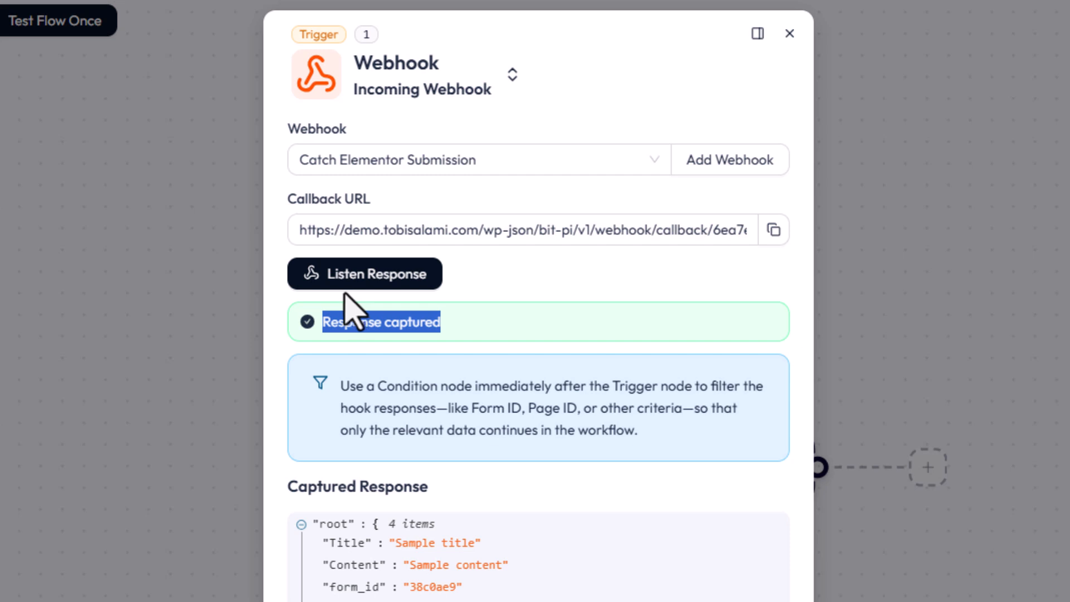
pyautogui.click(484, 347)
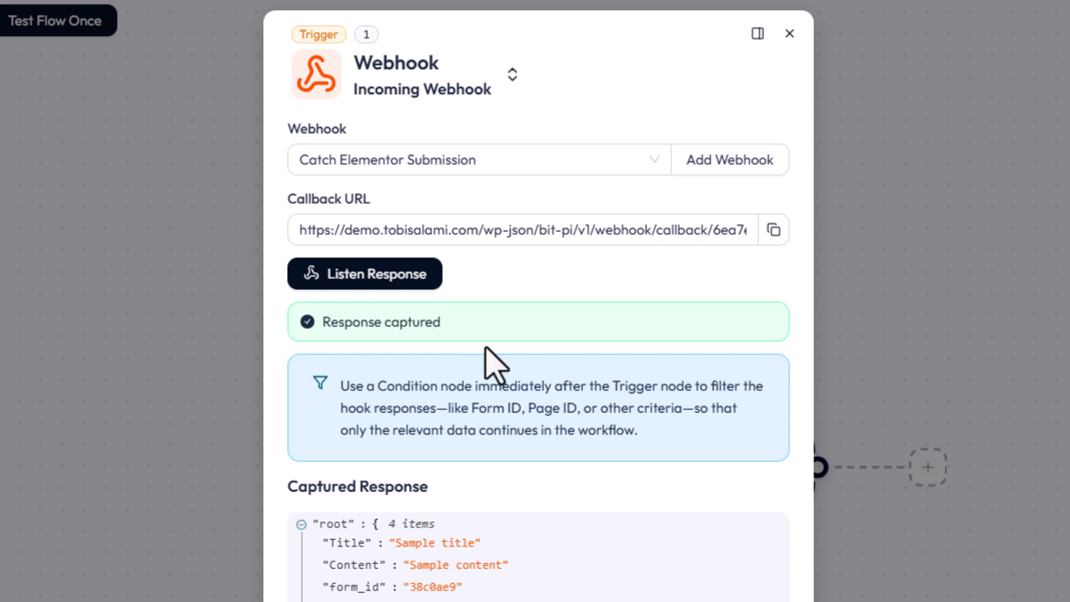
pyautogui.moveTo(289, 493); pyautogui.dragTo(477, 505)
pyautogui.click(479, 505)
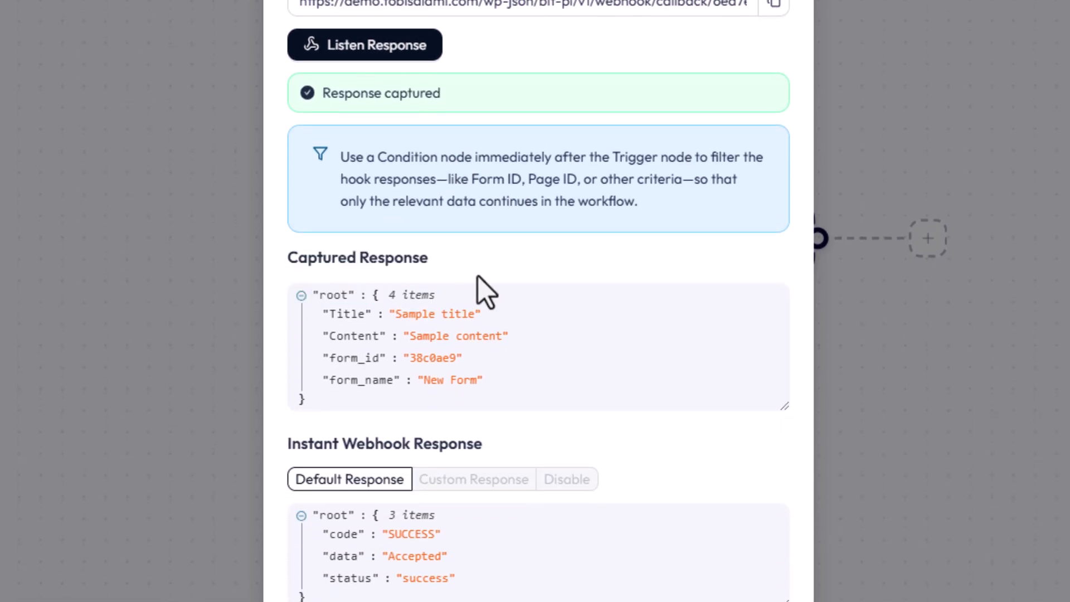
pyautogui.moveTo(330, 315); pyautogui.dragTo(492, 318)
pyautogui.click(413, 330)
pyautogui.click(467, 351)
pyautogui.moveTo(323, 336); pyautogui.dragTo(483, 350)
pyautogui.click(482, 355)
pyautogui.moveTo(327, 358); pyautogui.dragTo(391, 384)
pyautogui.moveTo(288, 443); pyautogui.dragTo(389, 422)
pyautogui.click(407, 410)
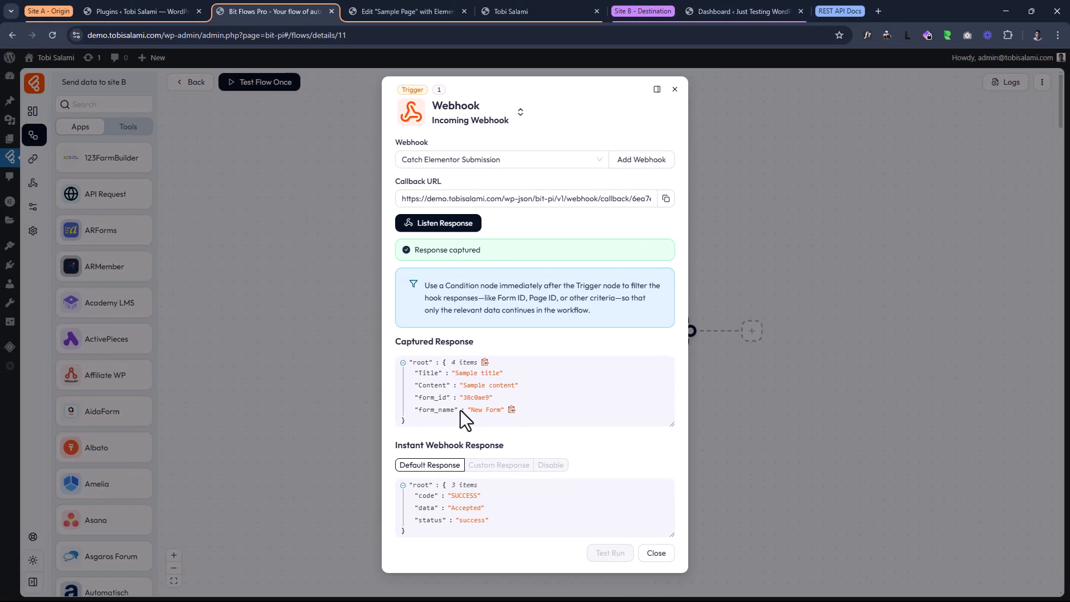
pyautogui.click(660, 555)
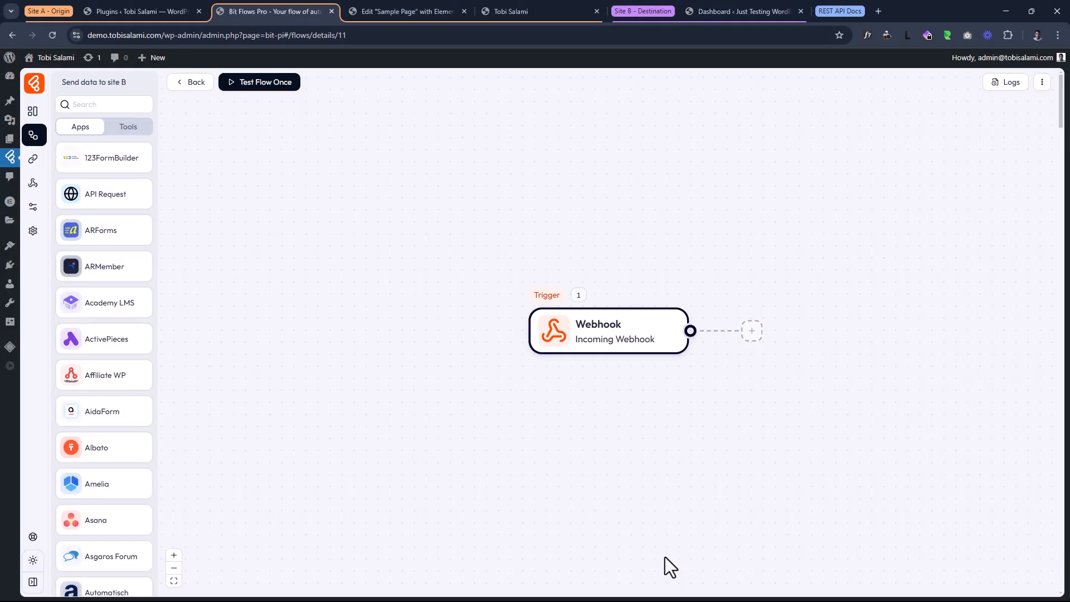
# Step: Reposition the Webhook trigger on the canvas, add an action node after it and open the node's app selection
pyautogui.moveTo(510, 343); pyautogui.dragTo(396, 303)
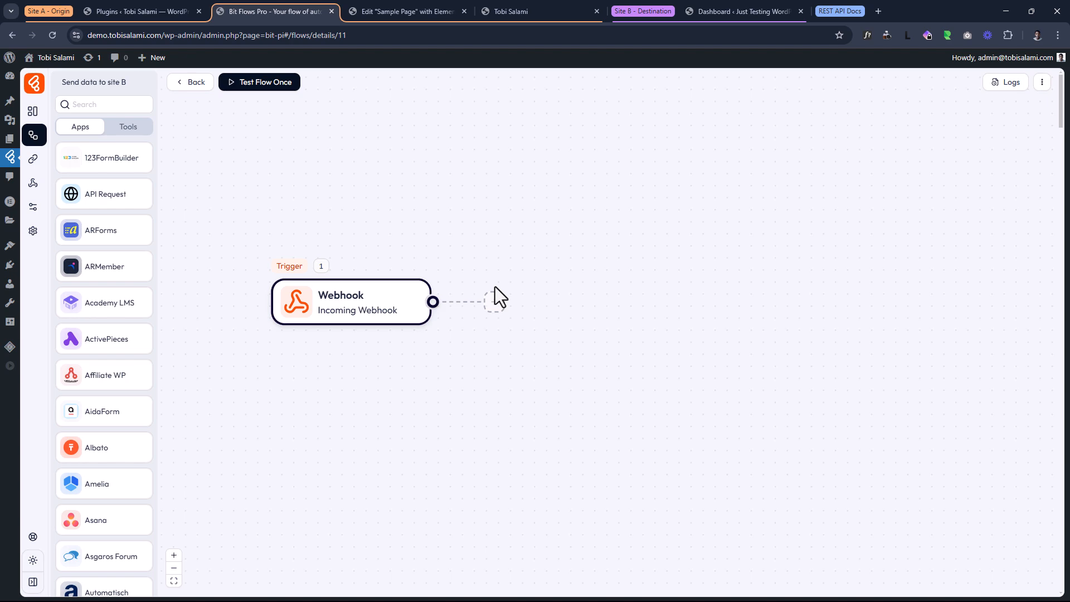
pyautogui.click(524, 223)
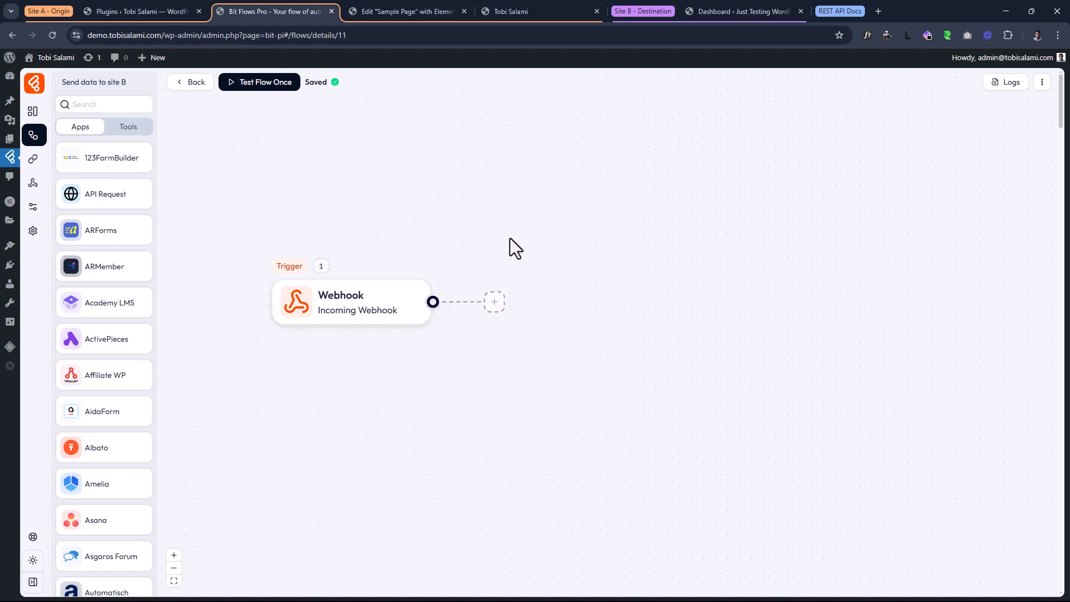
pyautogui.click(496, 305)
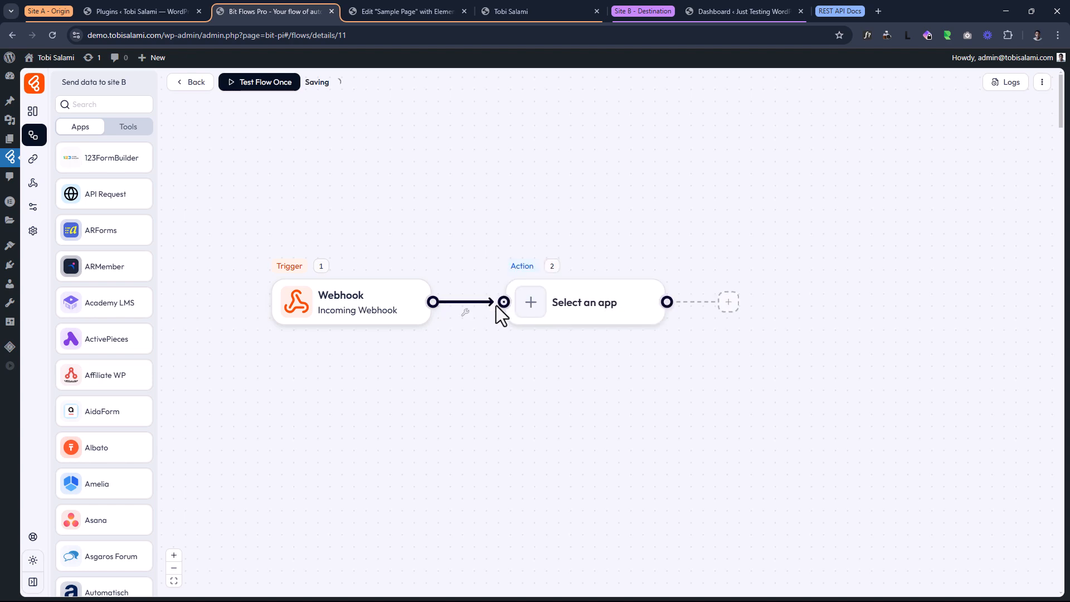
pyautogui.click(567, 301)
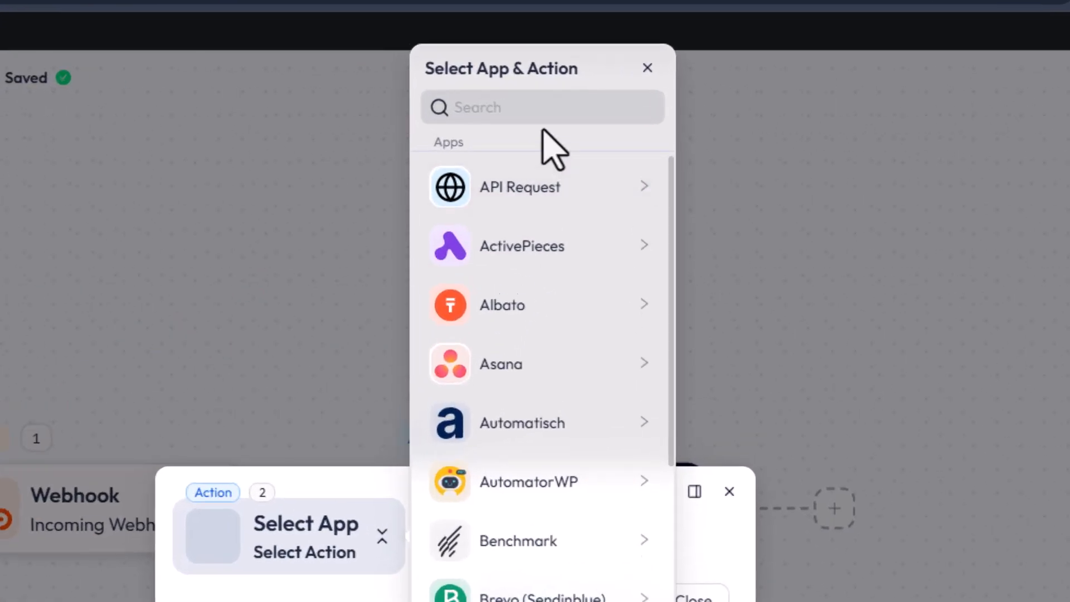
# Step: Search the available action apps for "publish to site" and clear the search
pyautogui.click(569, 97)
pyautogui.write('p')
pyautogui.press('BackSpace')
pyautogui.write('publish to site')
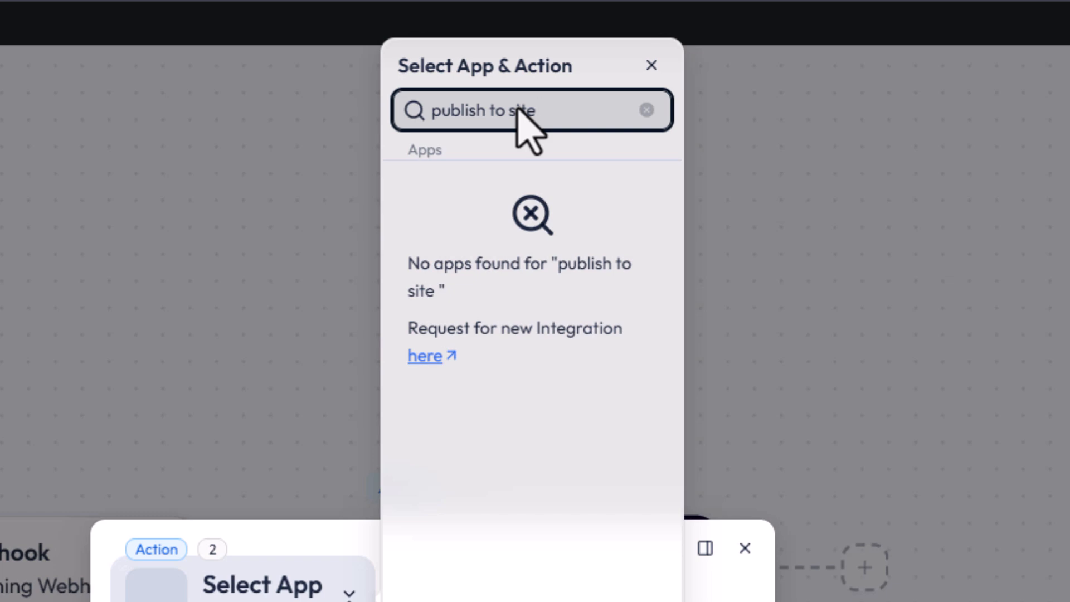
pyautogui.hotkey('ctrl', 'a')
pyautogui.press('BackSpace')
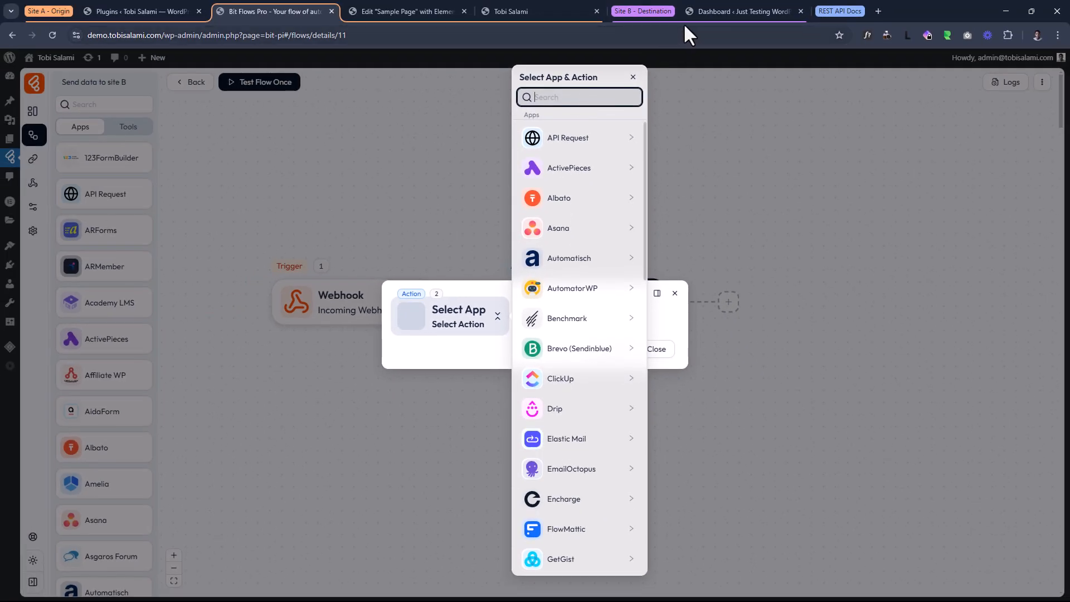
# Step: Look at the Site B dashboard, return to Bit Flows and set the action to API Request with Make A Request
pyautogui.click(713, 8)
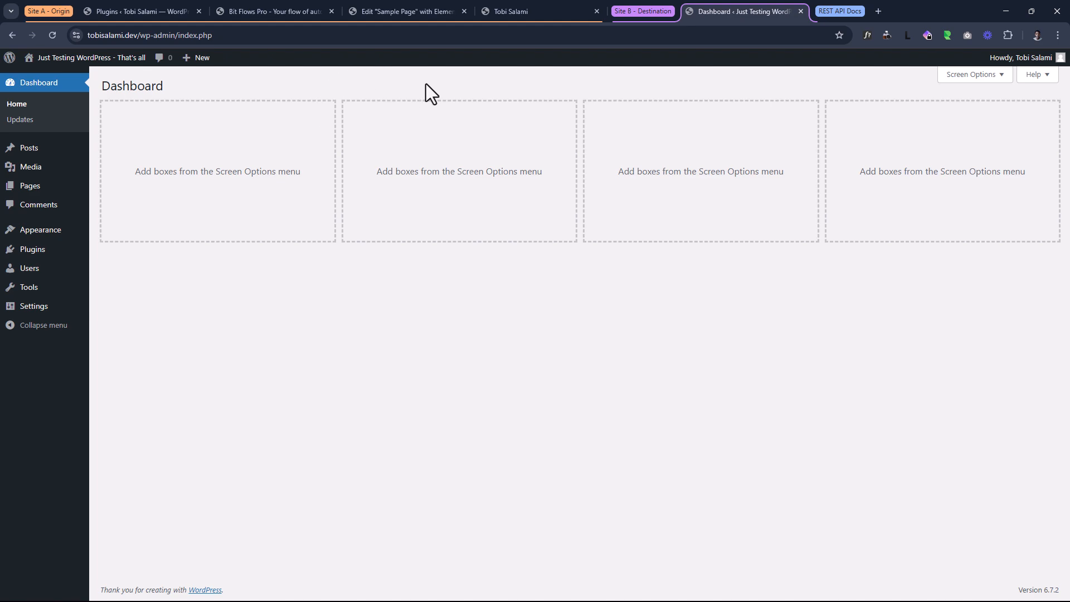
pyautogui.click(267, 8)
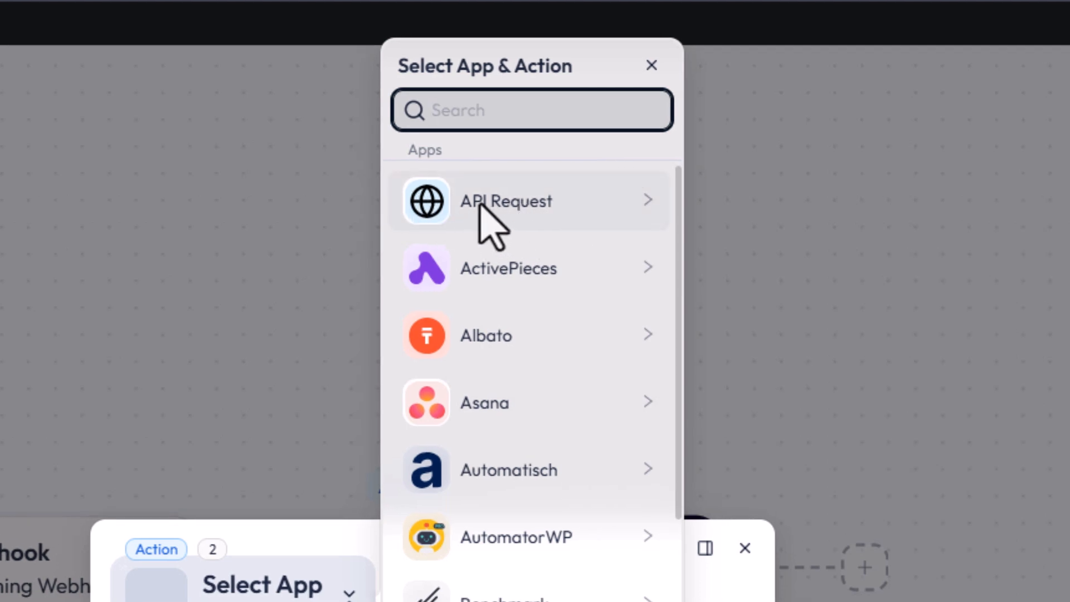
pyautogui.click(480, 205)
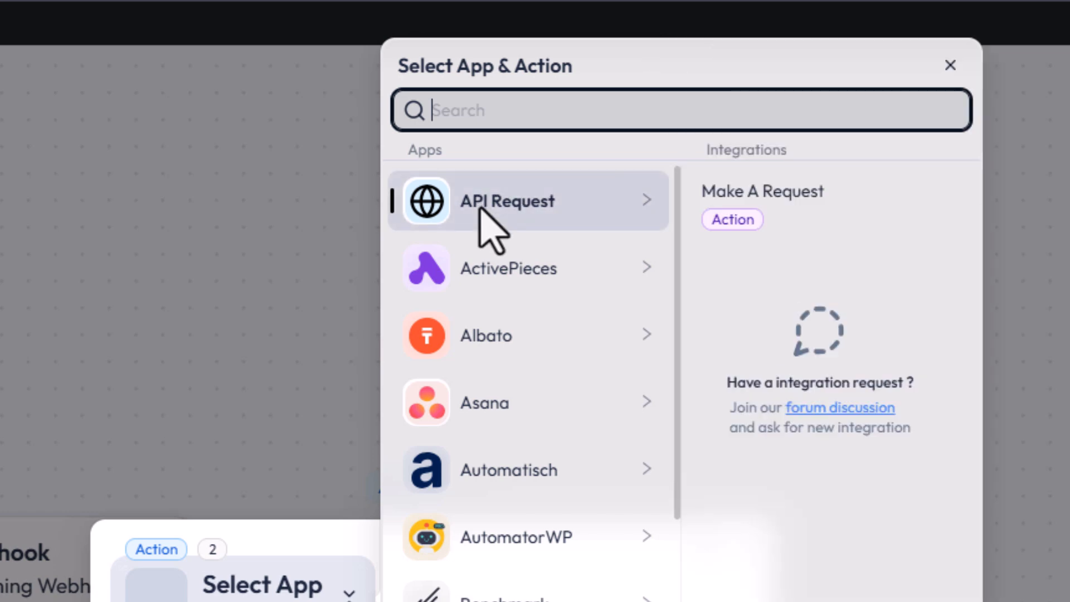
pyautogui.click(764, 209)
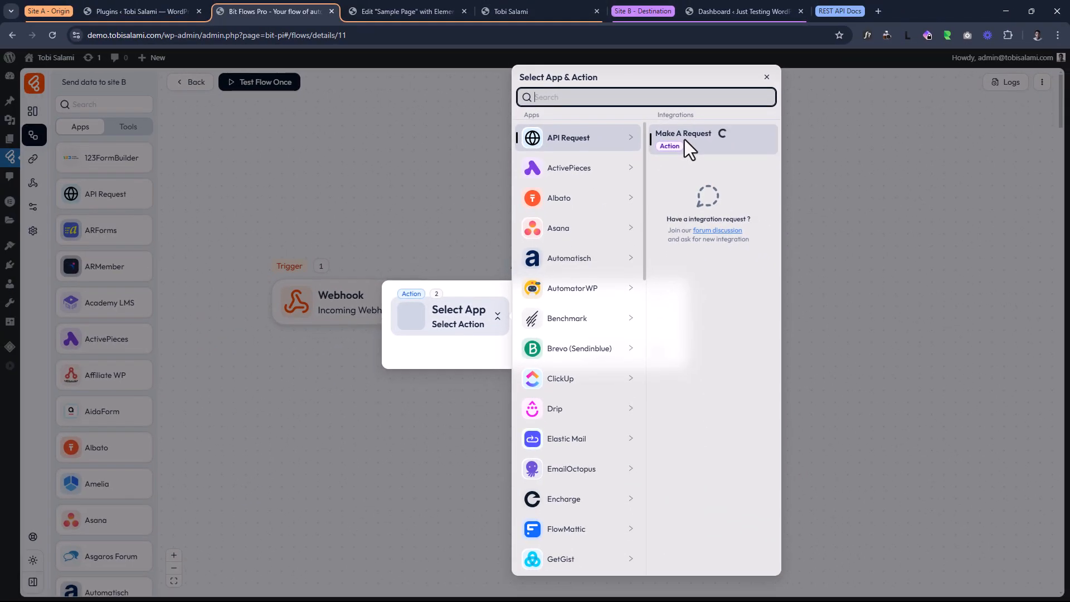
pyautogui.click(718, 7)
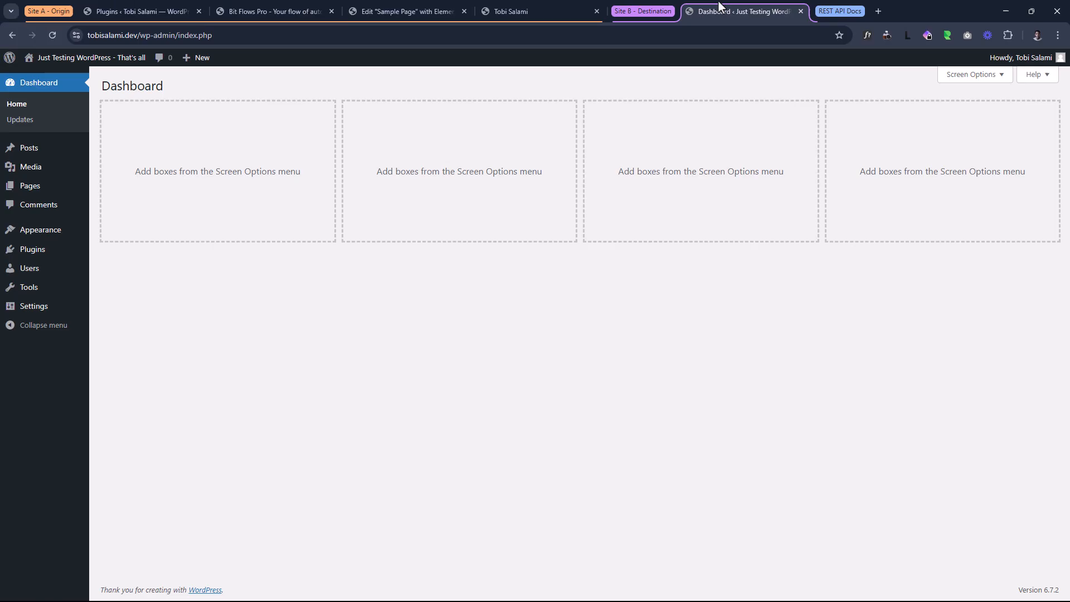
pyautogui.click(368, 11)
pyautogui.click(283, 10)
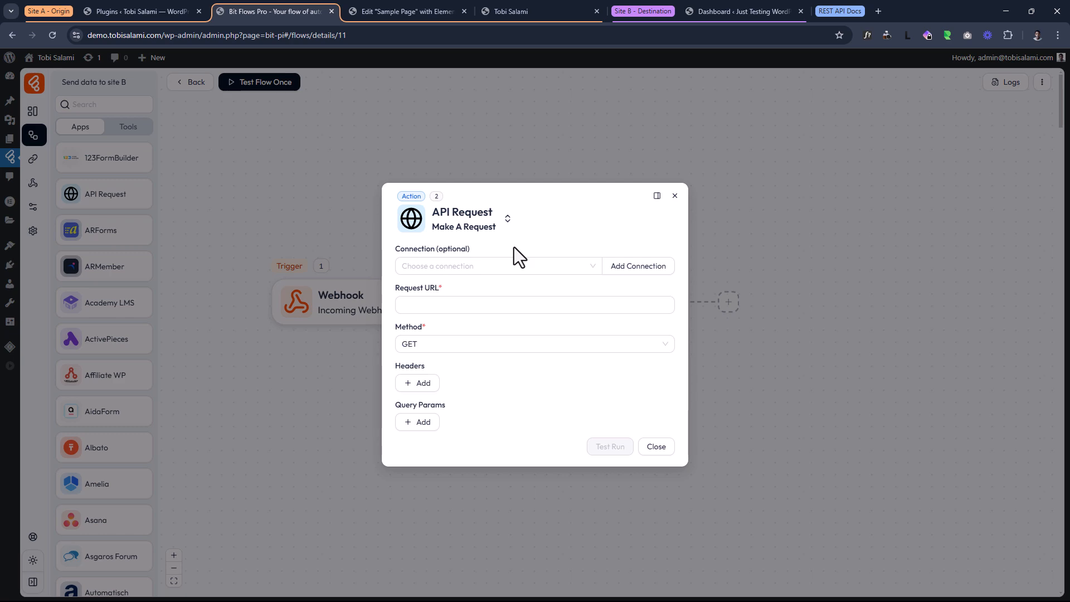
# Step: Start a new connection for the API Request with type Basic Auth and the name "Connection to Site B"
pyautogui.click(427, 267)
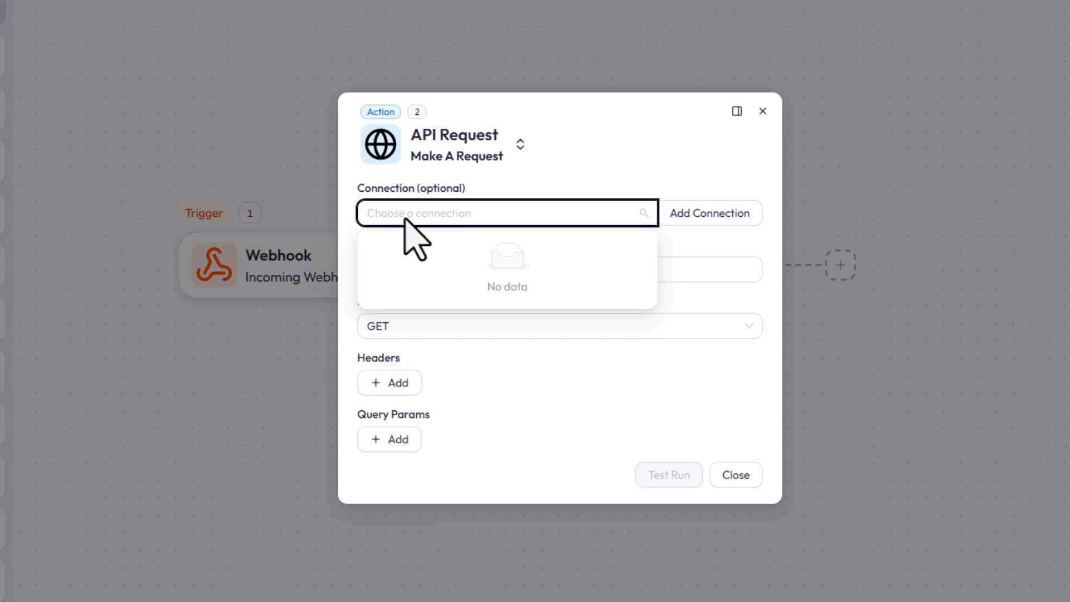
pyautogui.click(615, 174)
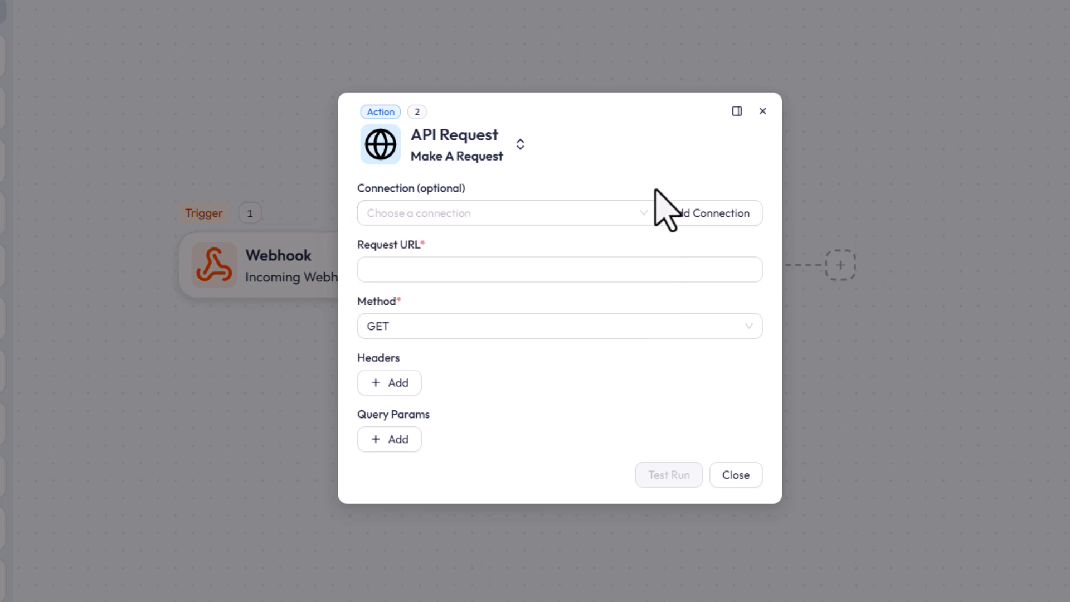
pyautogui.click(695, 215)
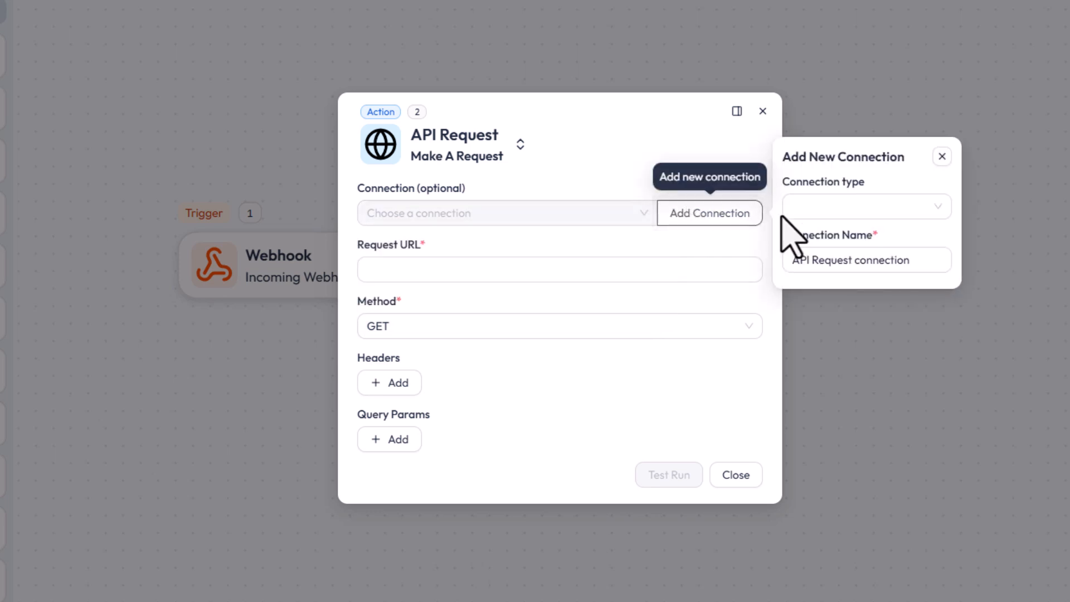
pyautogui.click(823, 207)
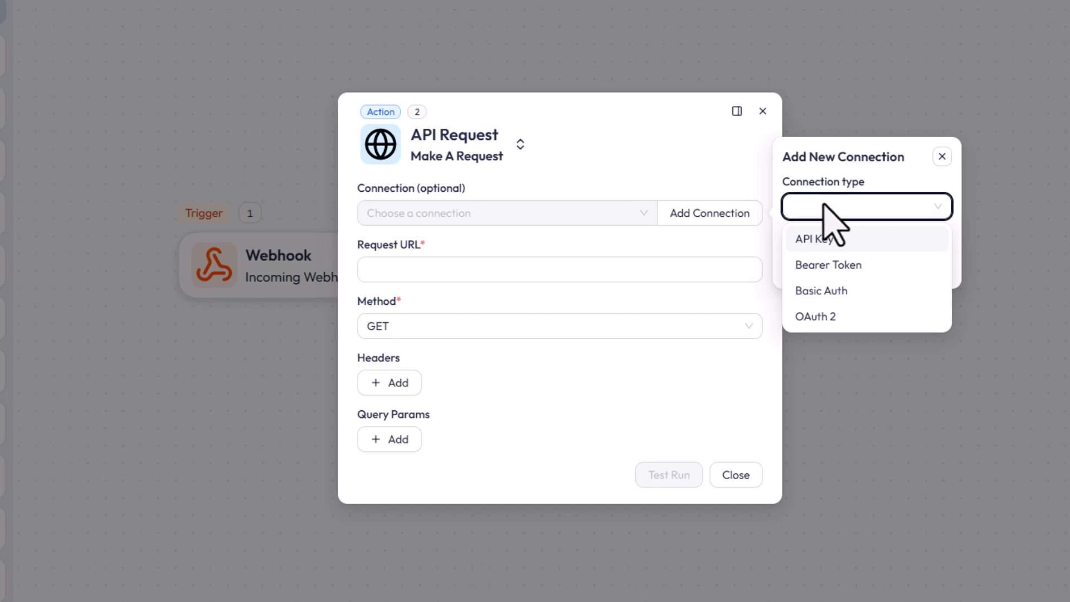
pyautogui.click(838, 290)
pyautogui.click(853, 194)
pyautogui.tripleClick(852, 196)
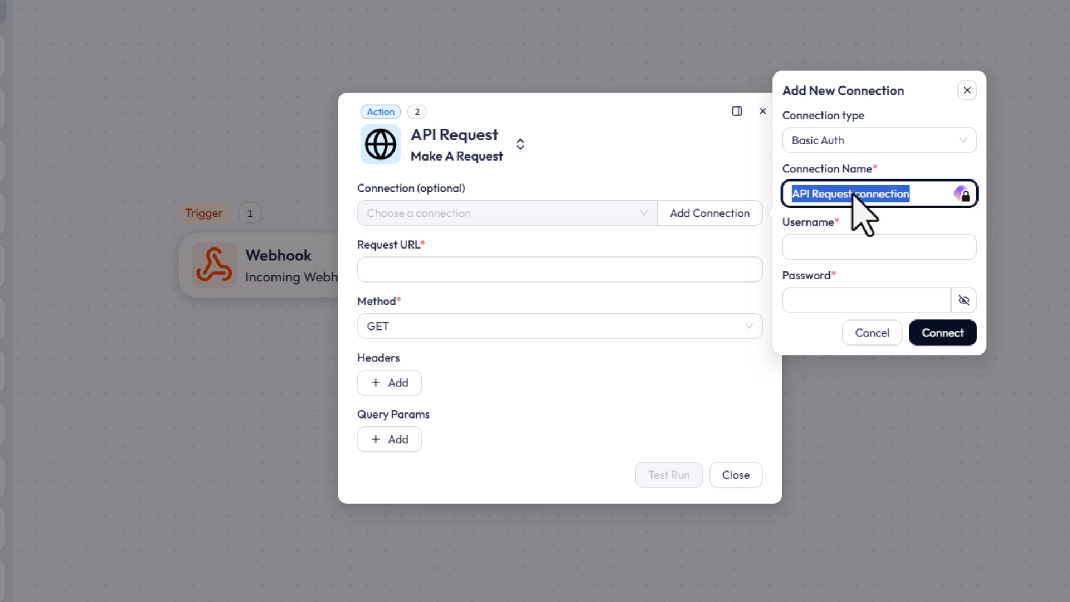
pyautogui.write('Connection to Si')
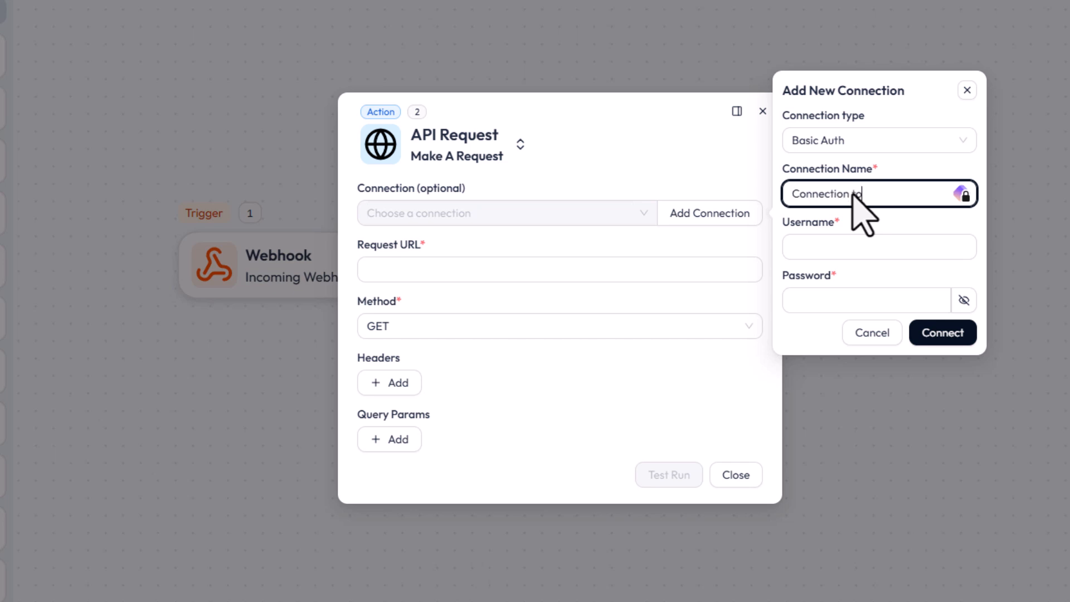
pyautogui.write('te B')
# Step: Copy the account username from the Site B user profile and enter it as the new connection's username
pyautogui.click(883, 222)
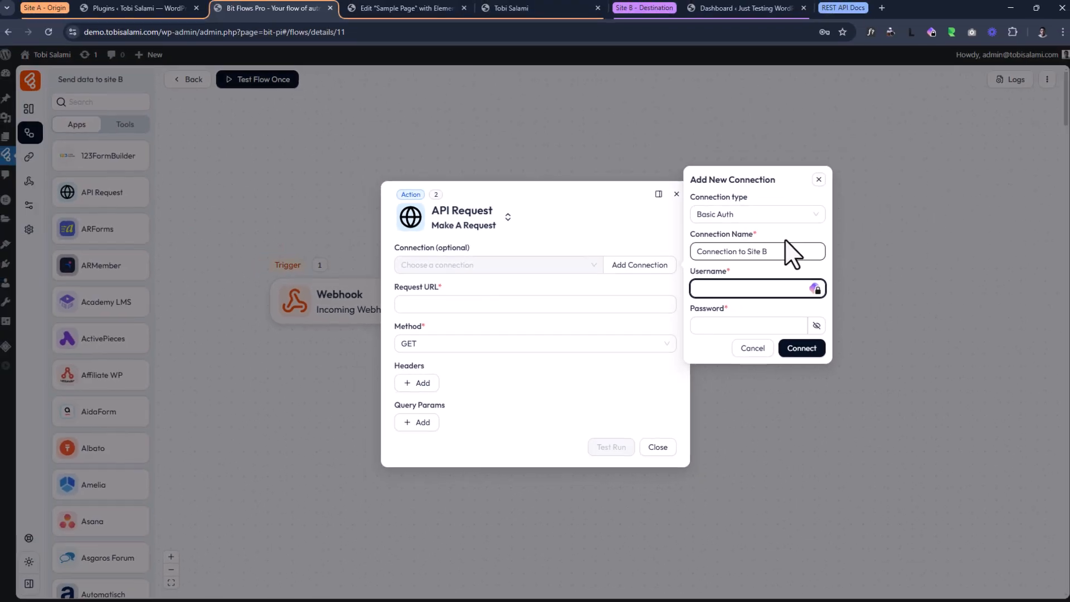
pyautogui.click(752, 8)
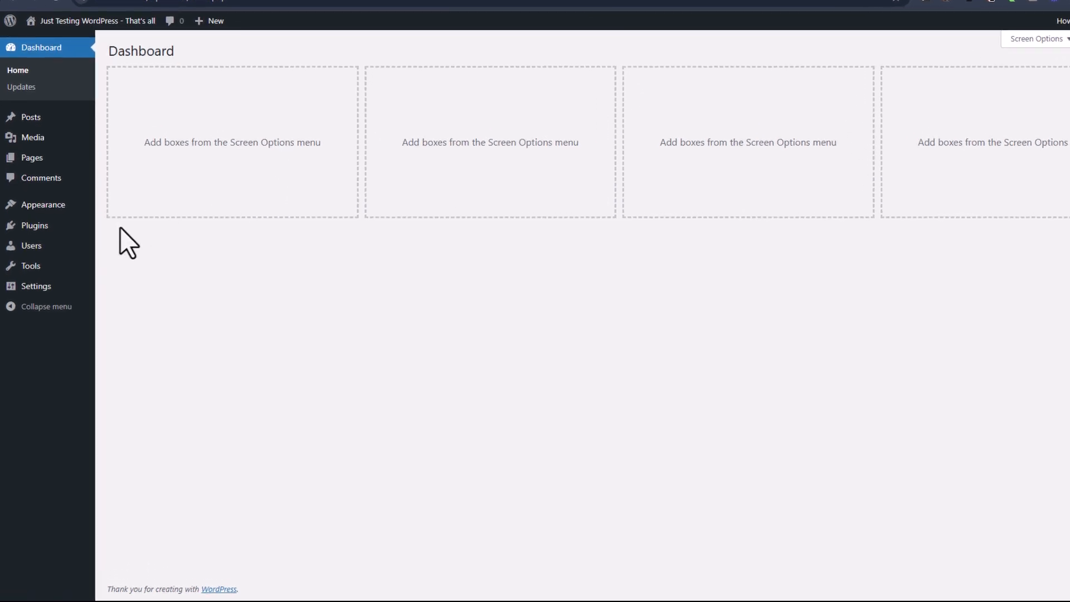
pyautogui.moveTo(16, 245)
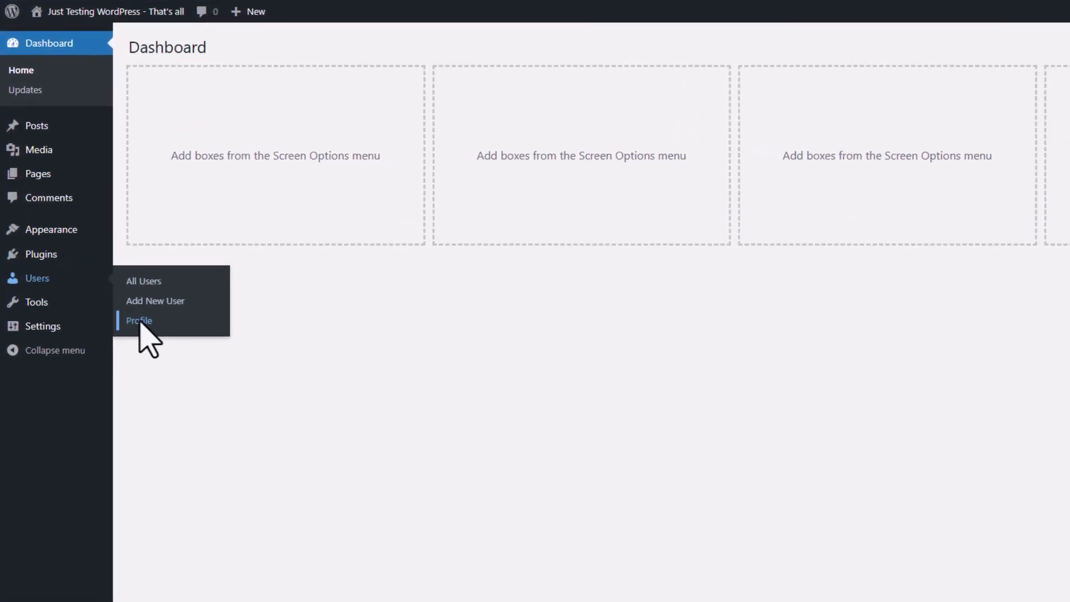
pyautogui.click(121, 277)
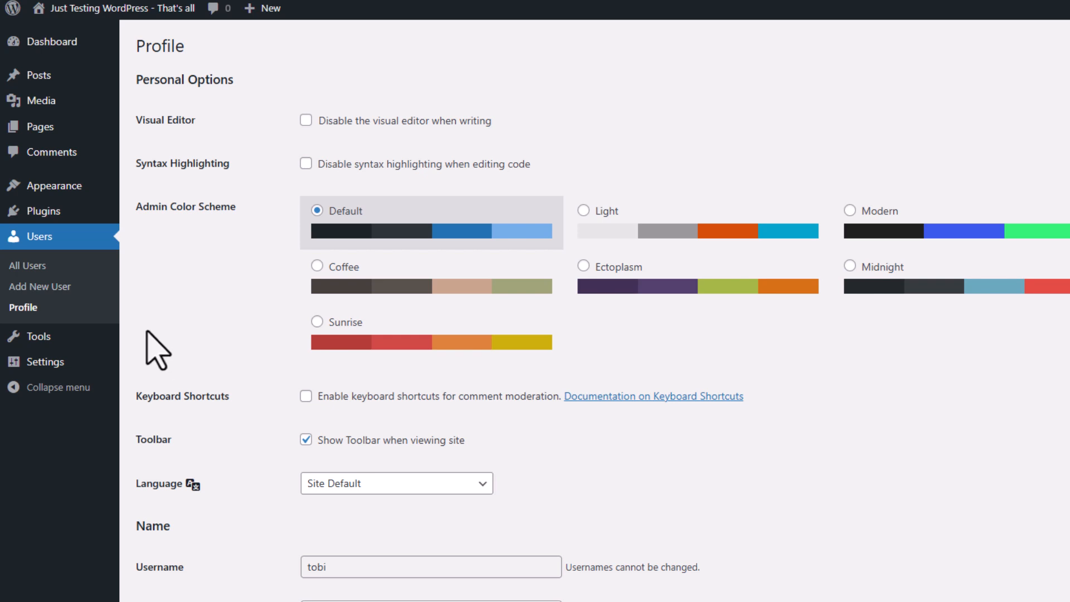
pyautogui.scroll(-1, 146, 331)
pyautogui.scroll(-5, 147, 331)
pyautogui.doubleClick(312, 268)
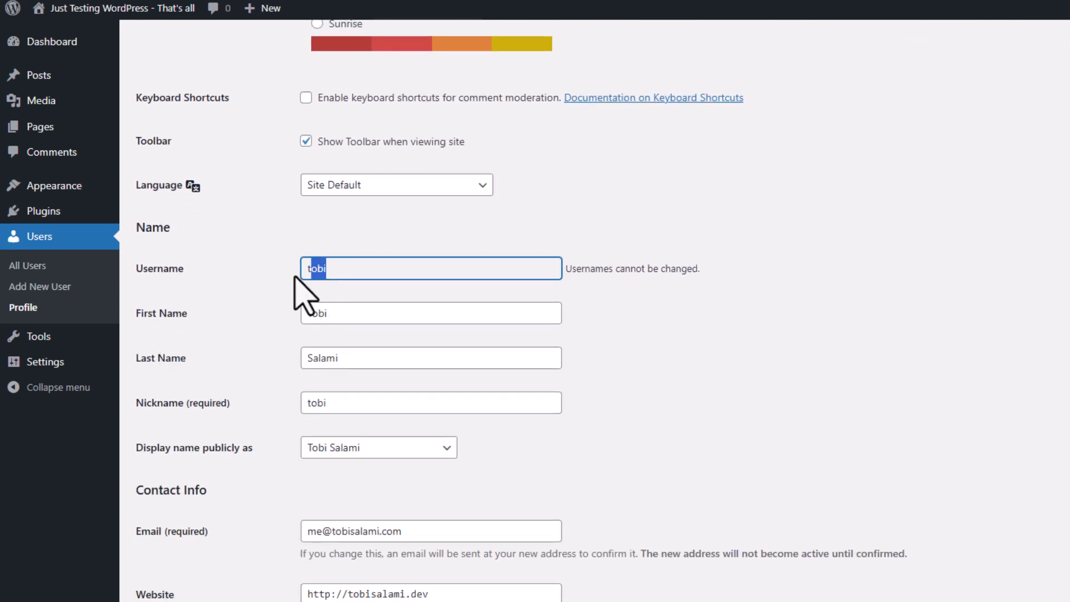
pyautogui.rightClick(318, 271)
pyautogui.click(342, 290)
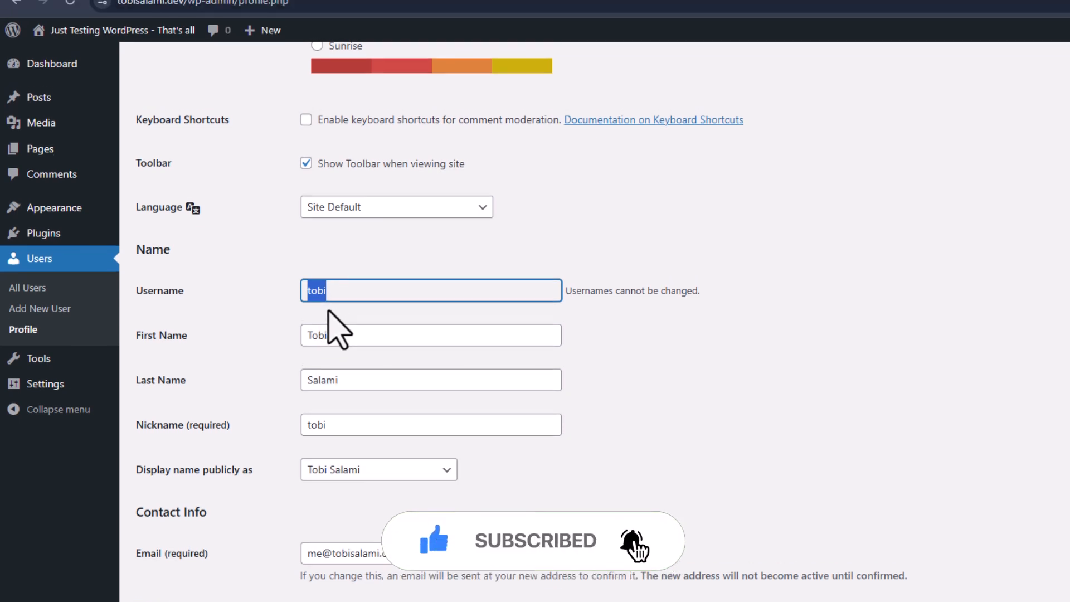
pyautogui.click(351, 13)
pyautogui.write('tobi')
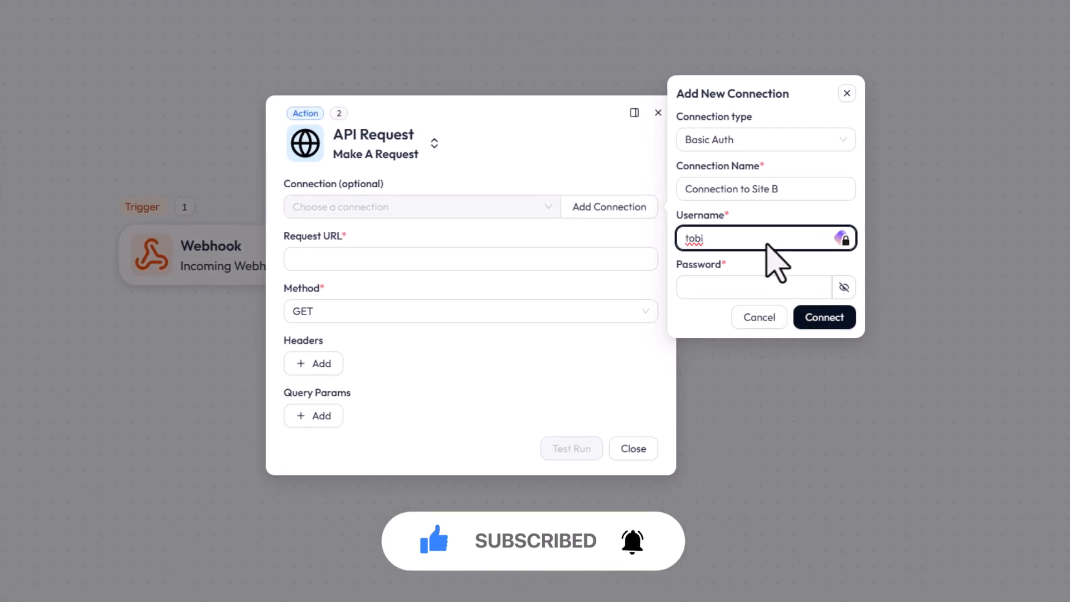
# Step: Add a new application password named "Connection to Site A" in the Site B user profile
pyautogui.click(710, 284)
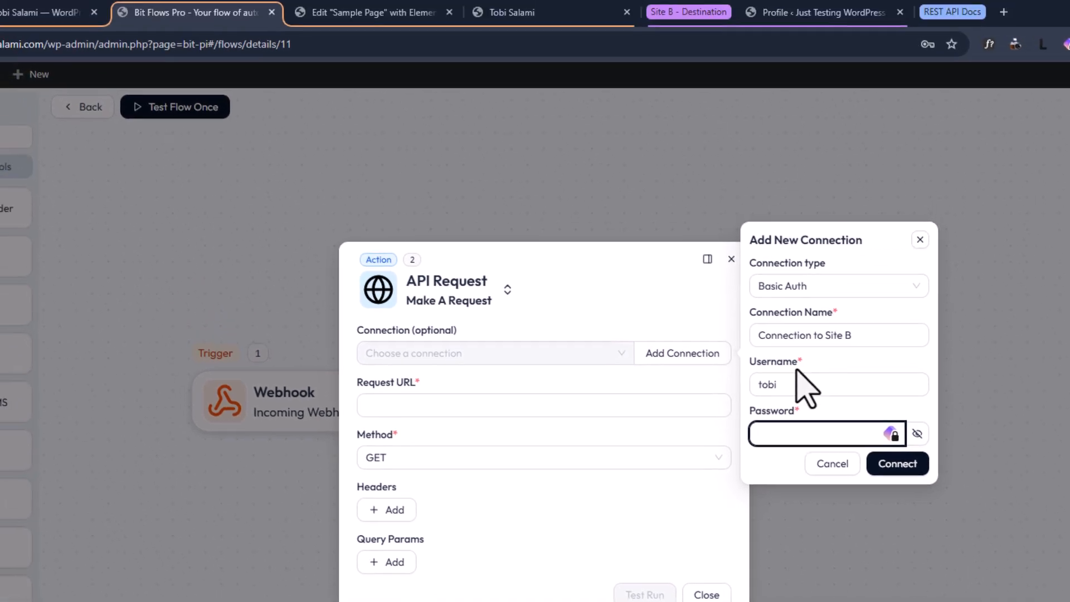
pyautogui.click(823, 12)
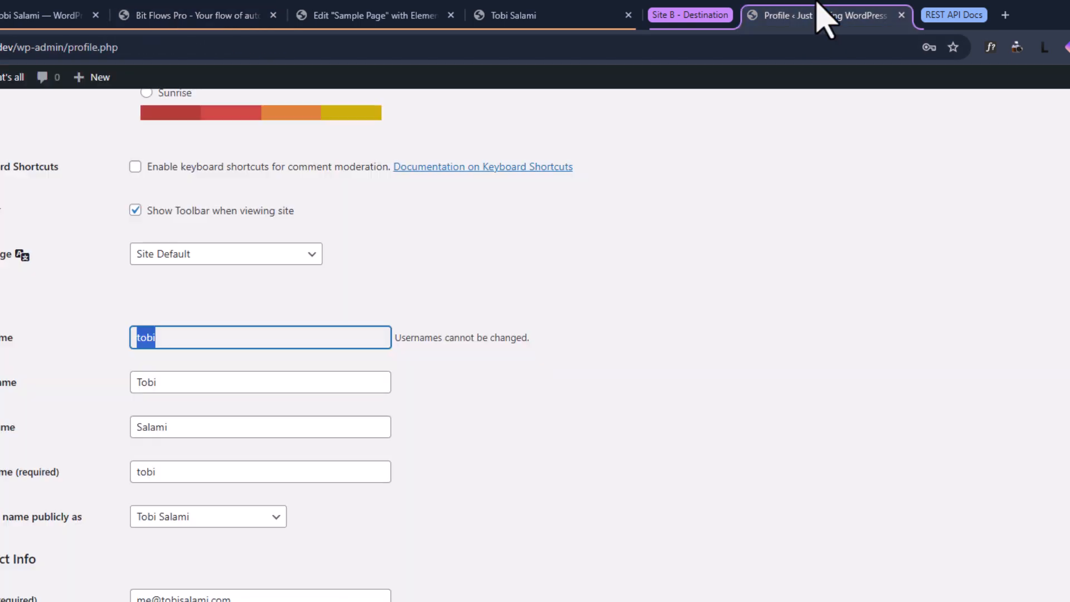
pyautogui.click(843, 380)
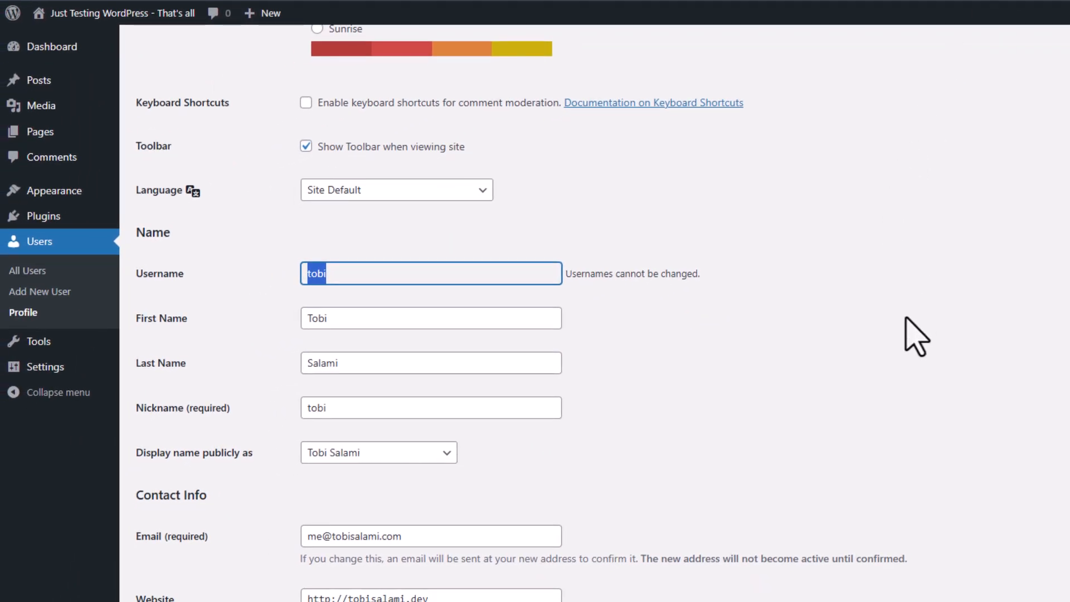
pyautogui.scroll(-10, 847, 343)
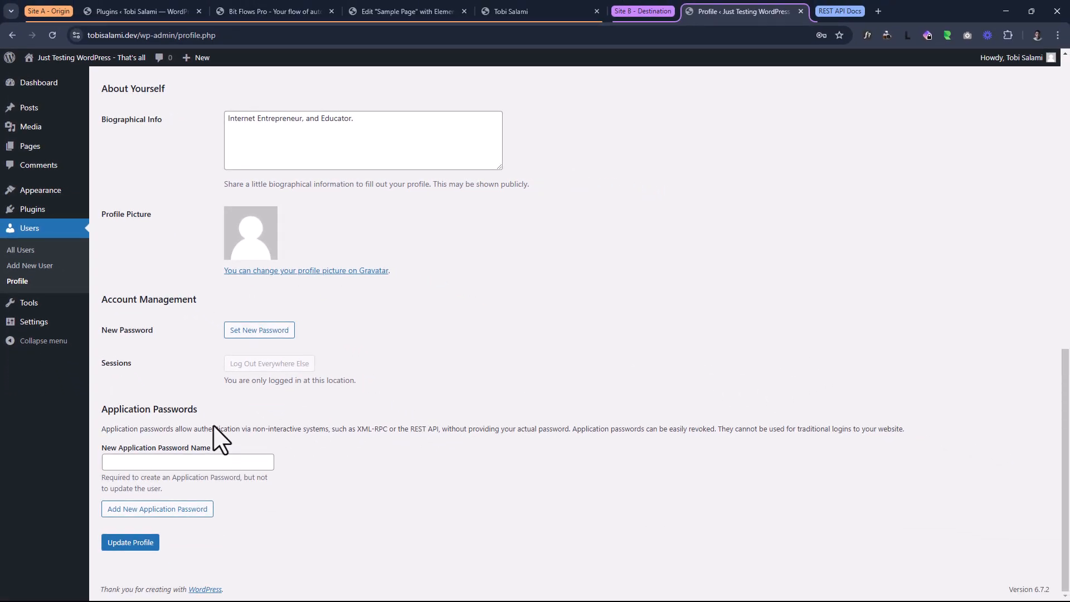
pyautogui.click(173, 466)
pyautogui.write('Connection to Site A')
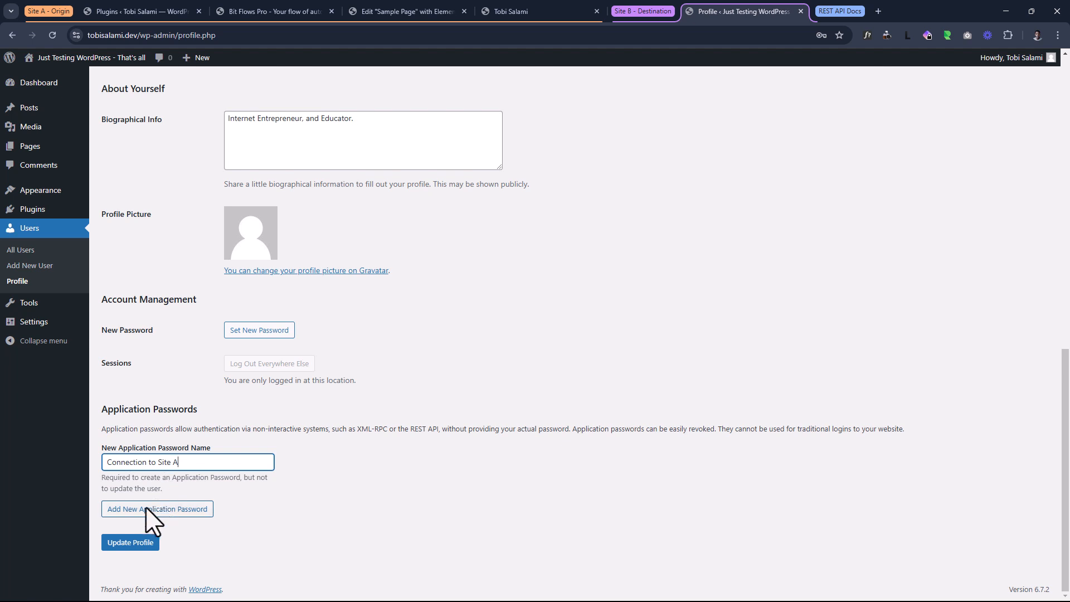
pyautogui.click(142, 510)
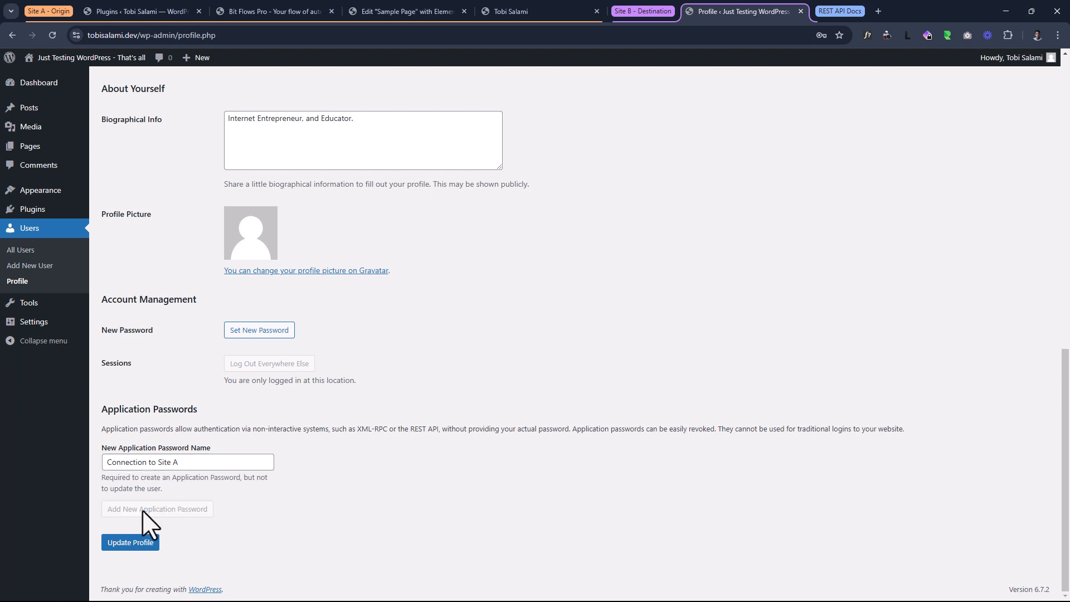
# Step: Copy the generated application password, paste it as the password of the new Bit Flows connection to Site B, and connect
pyautogui.scroll(-3, 142, 502)
pyautogui.moveTo(112, 377); pyautogui.dragTo(247, 388)
pyautogui.click(256, 400)
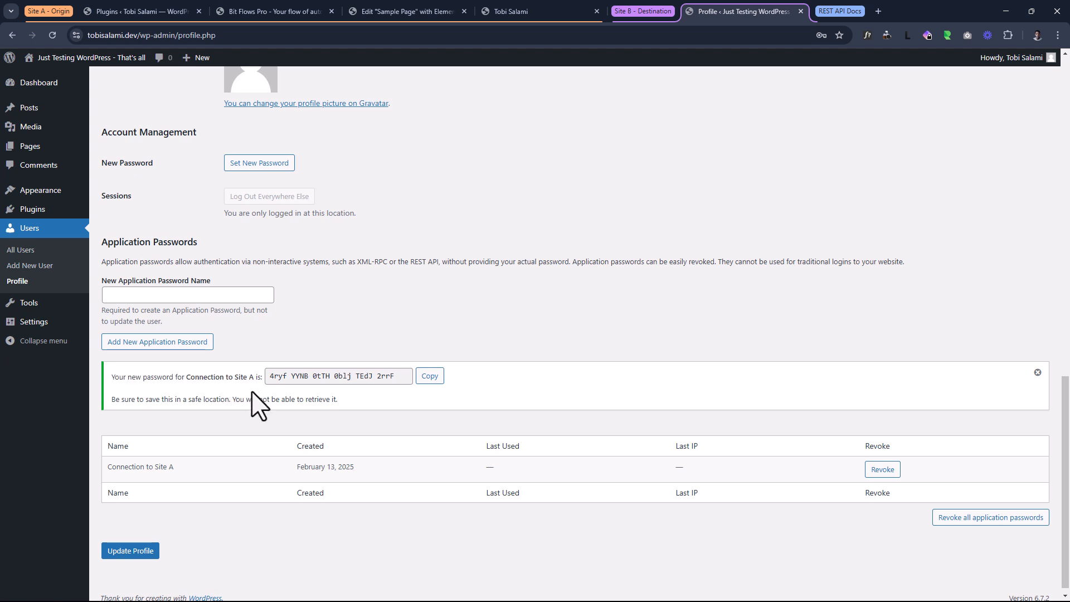
pyautogui.click(286, 377)
pyautogui.click(390, 415)
pyautogui.click(429, 376)
pyautogui.click(577, 10)
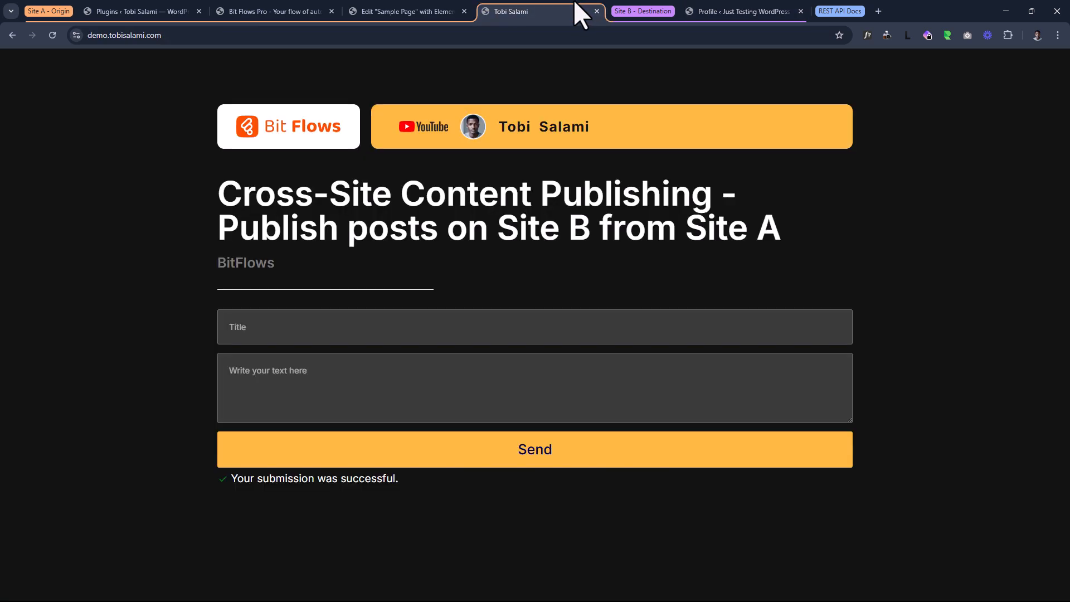
pyautogui.click(279, 11)
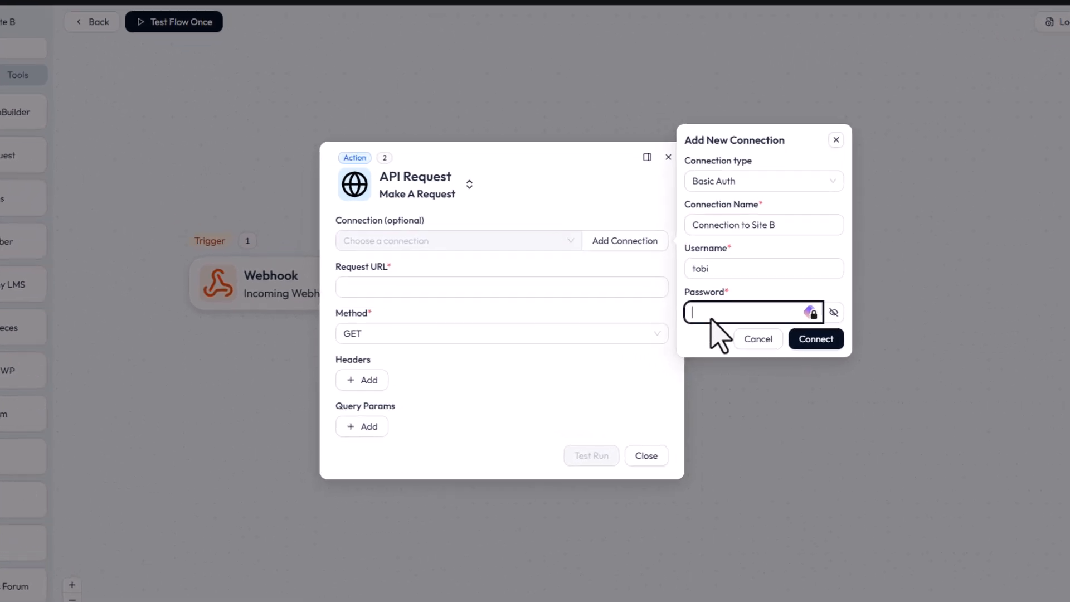
pyautogui.hotkey('ctrl', 'v')
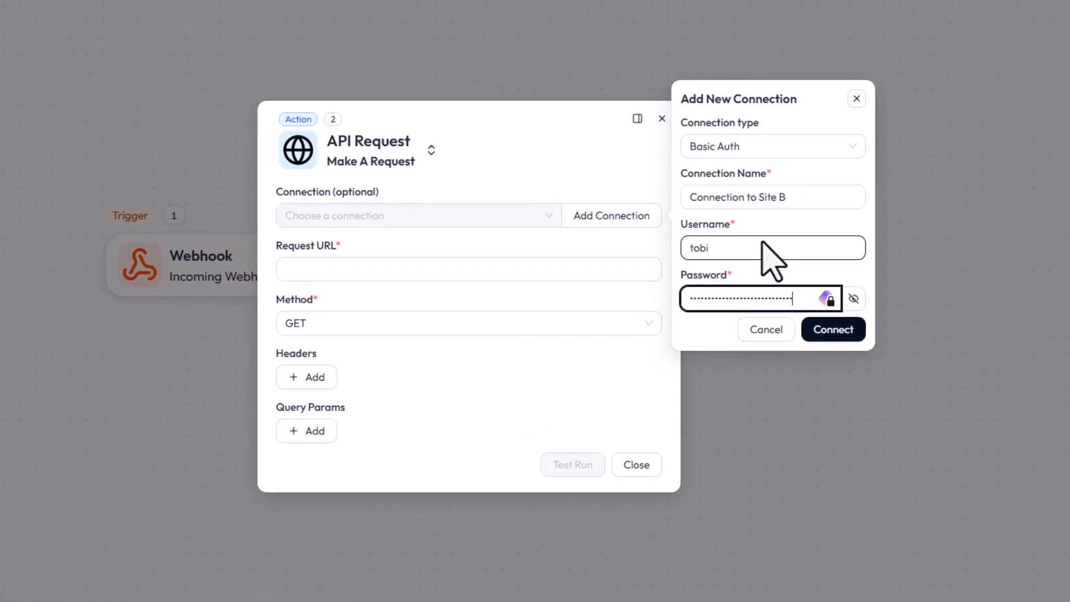
pyautogui.click(829, 329)
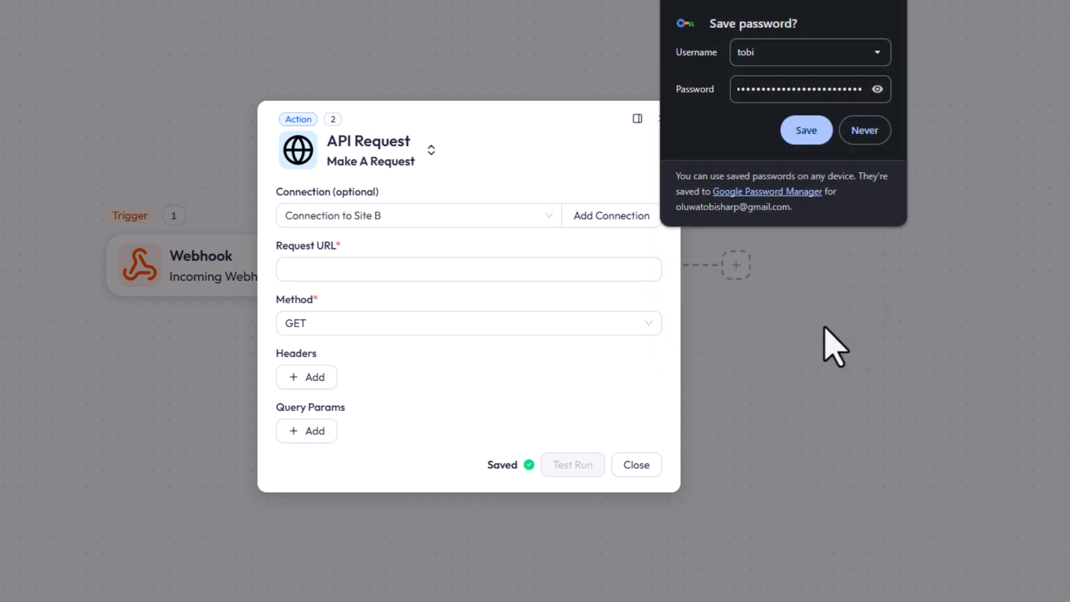
pyautogui.click(377, 241)
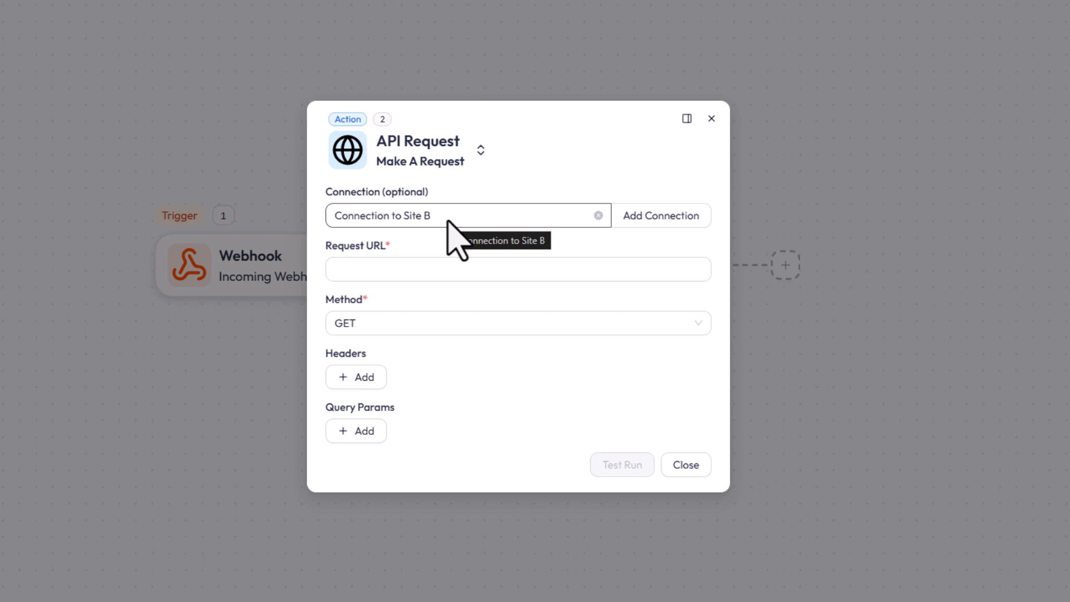
# Step: Open Key Concepts in the WordPress REST API Handbook and examine the Routes & Endpoints section, including the example wp-json URI
pyautogui.click(365, 268)
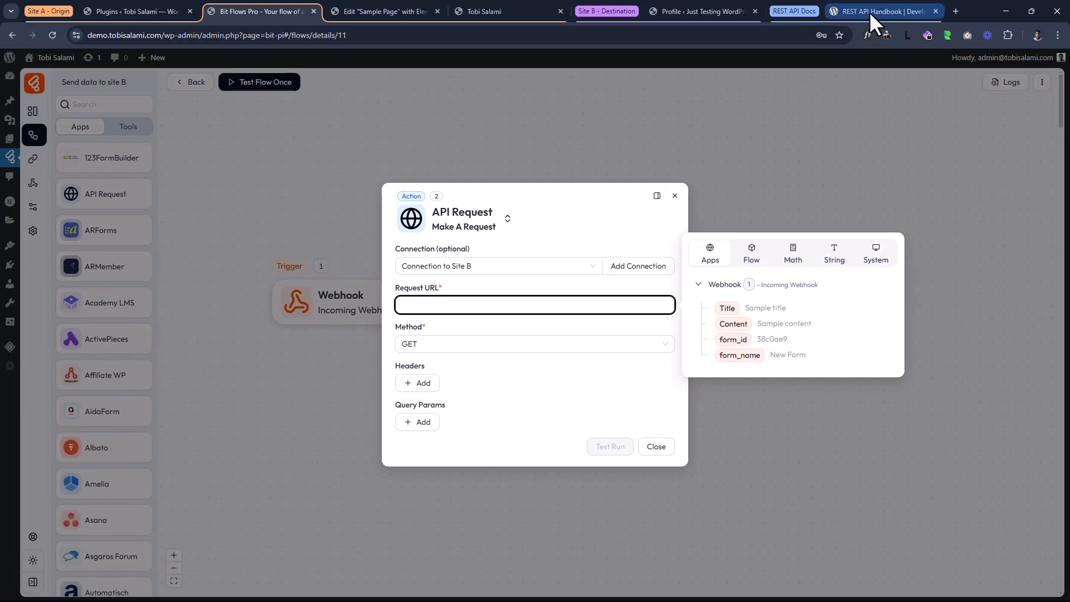
pyautogui.click(869, 12)
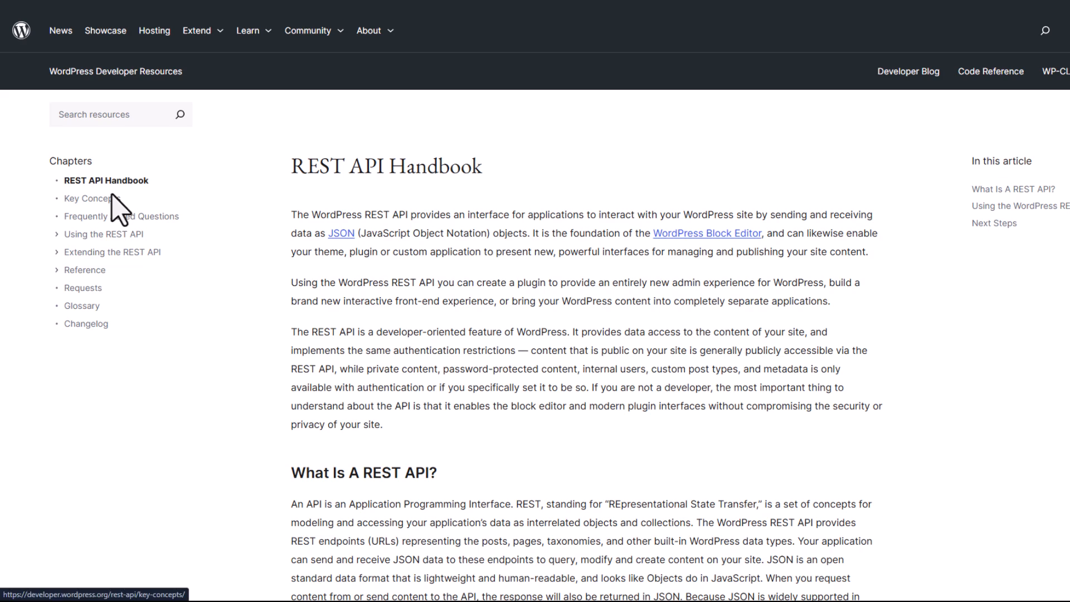
pyautogui.click(91, 199)
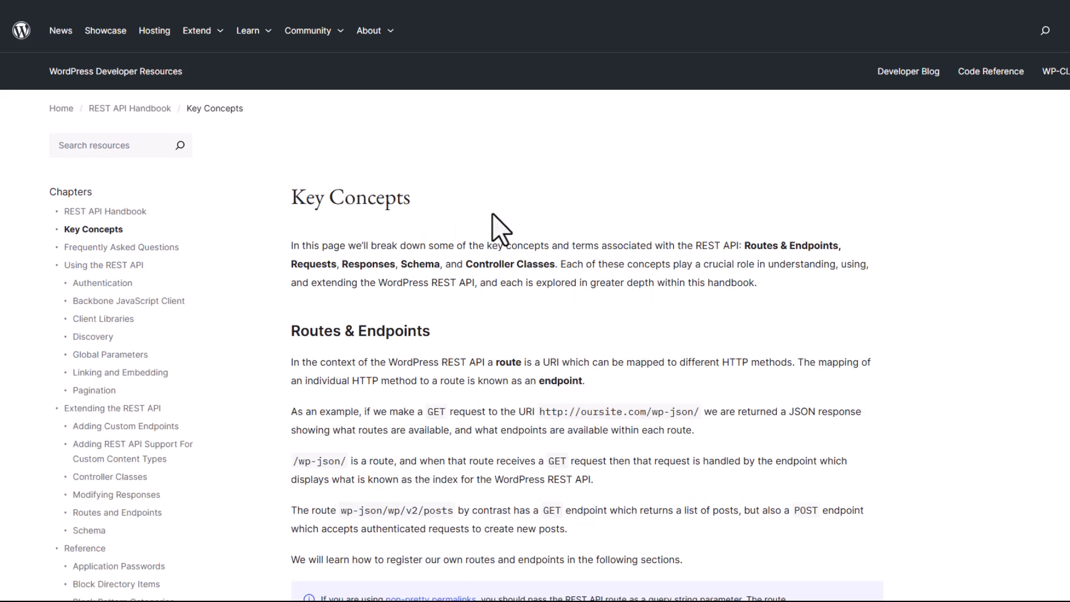
pyautogui.scroll(-5, 523, 215)
pyautogui.scroll(3, 471, 243)
pyautogui.moveTo(281, 210); pyautogui.dragTo(494, 208)
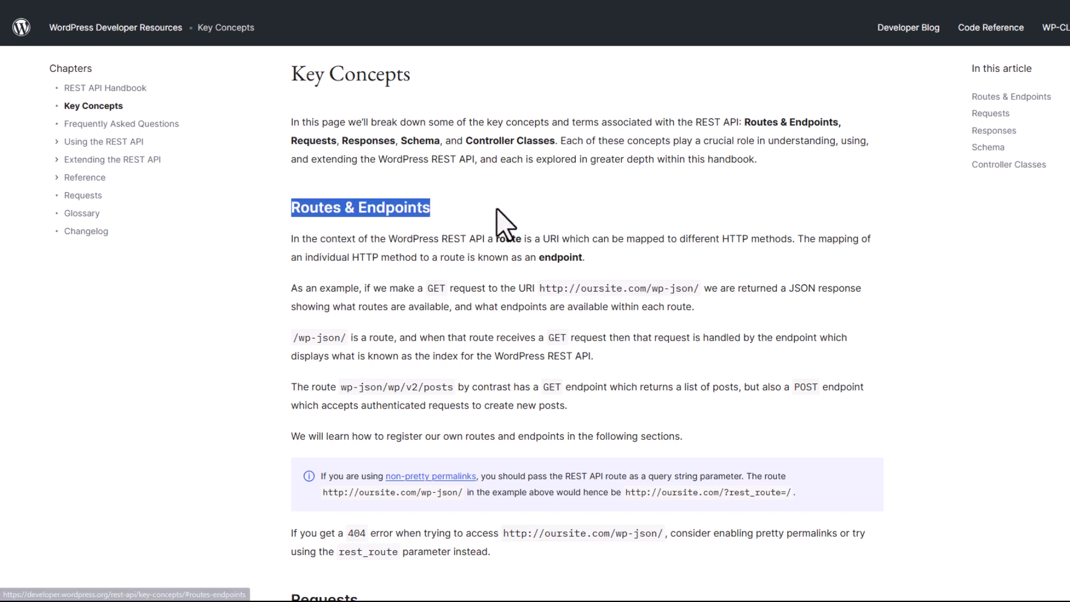
pyautogui.click(494, 209)
pyautogui.scroll(-1, 549, 298)
pyautogui.moveTo(559, 234); pyautogui.dragTo(700, 232)
pyautogui.click(659, 235)
pyautogui.click(689, 196)
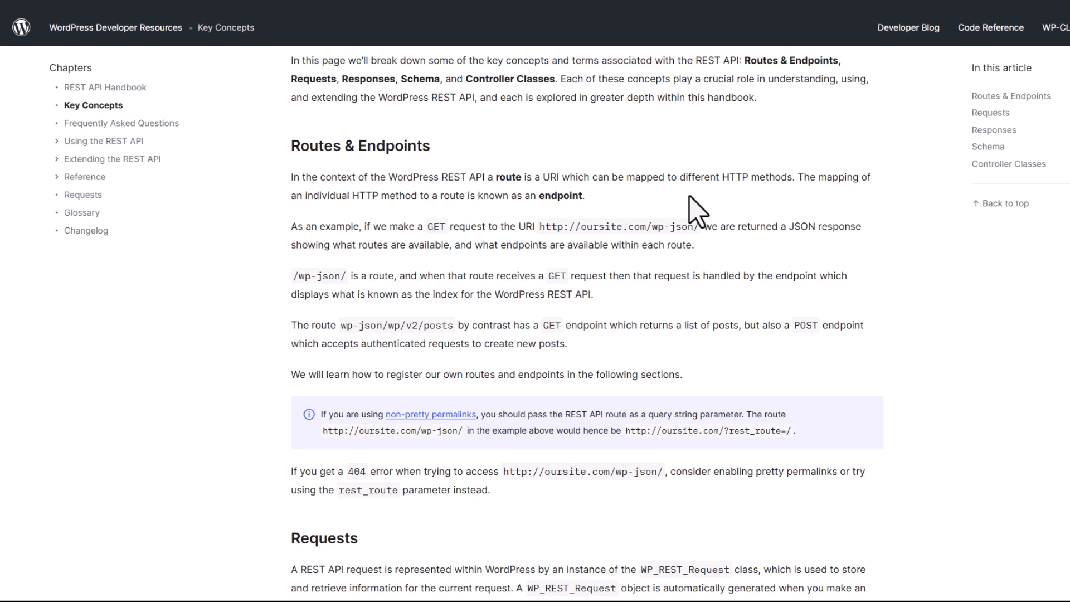
pyautogui.moveTo(539, 227); pyautogui.dragTo(697, 231)
pyautogui.click(657, 236)
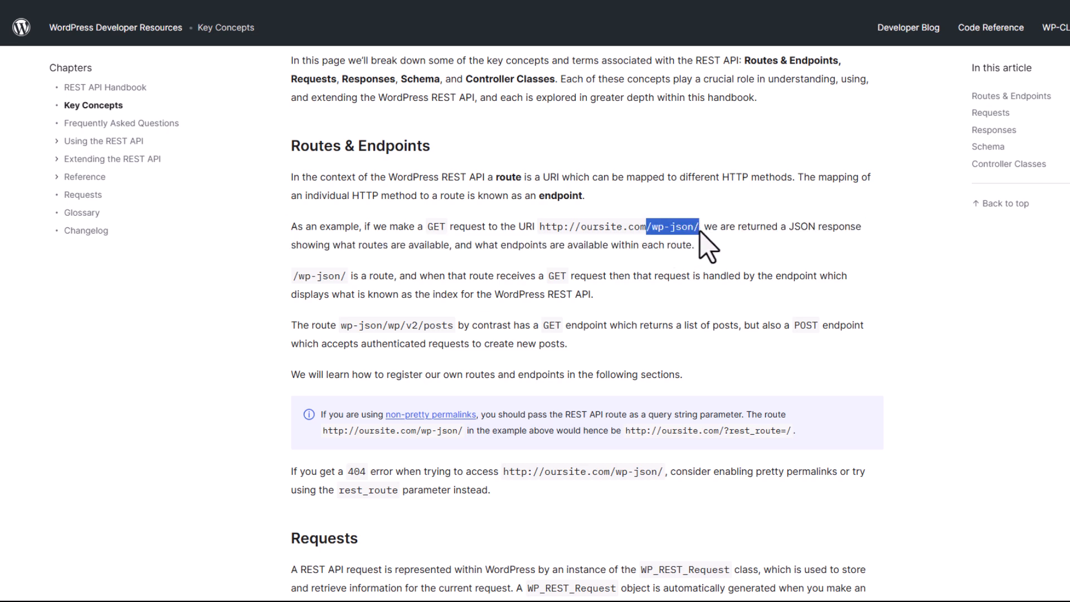
pyautogui.click(726, 258)
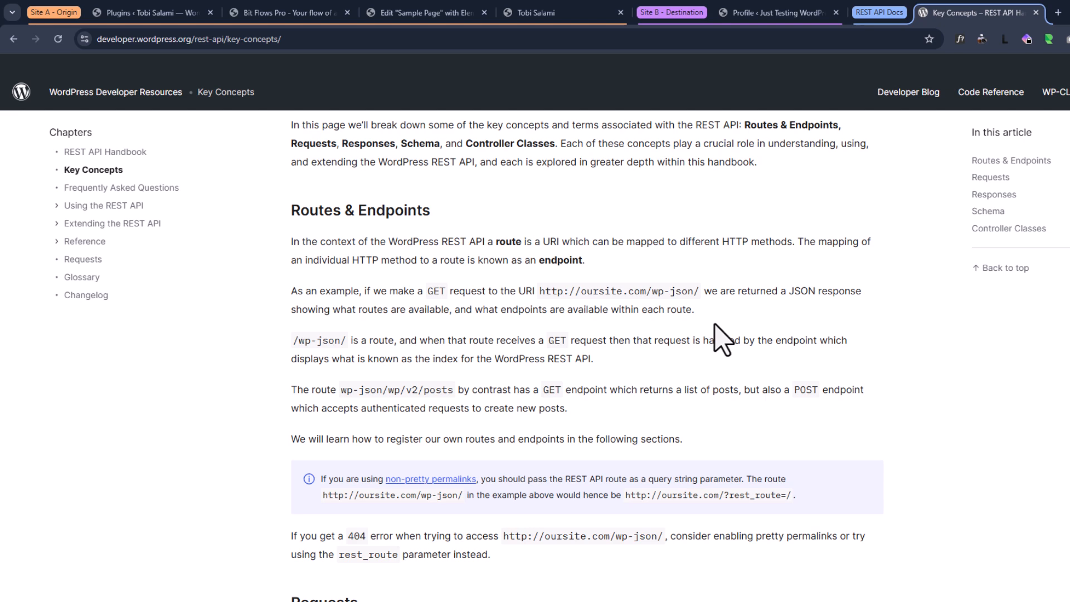
# Step: Check the Site B address in its profile page, then examine the parts of the wp-json/wp/v2/posts route in the REST API documentation
pyautogui.click(747, 14)
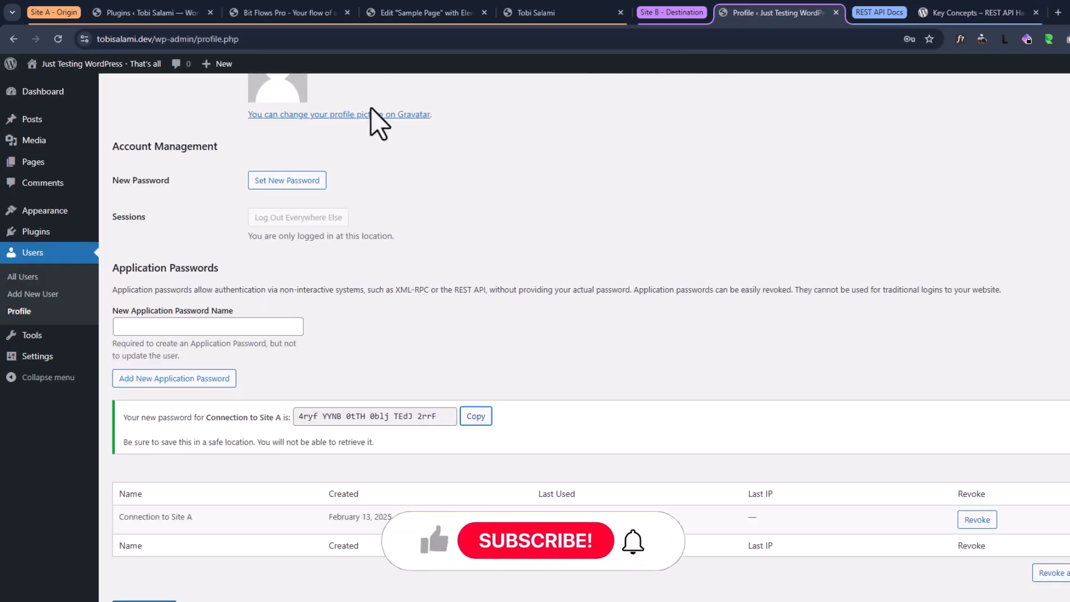
pyautogui.scroll(3, 330, 258)
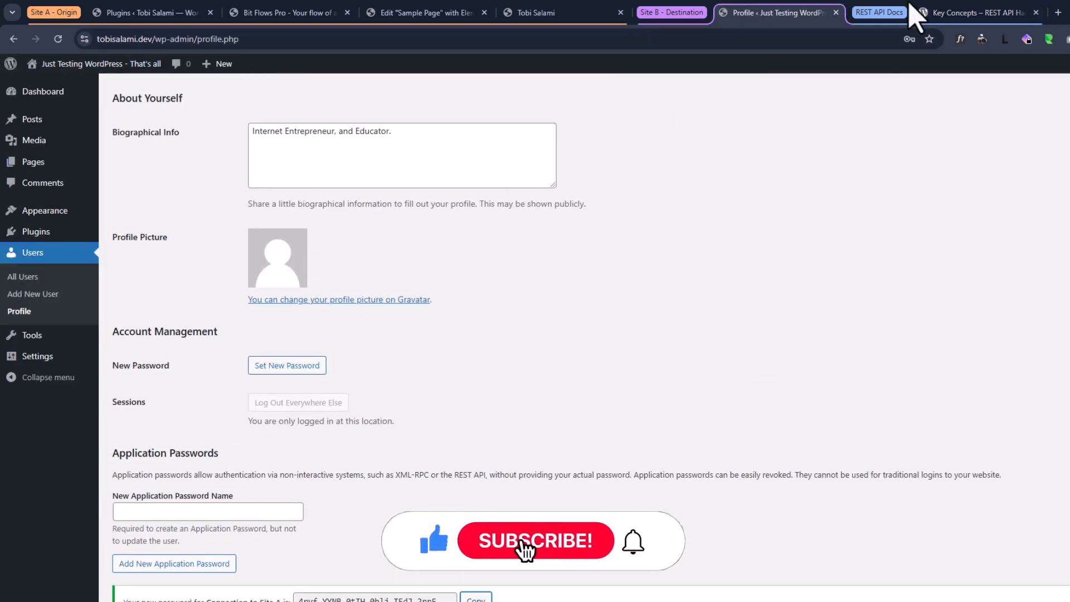
pyautogui.click(921, 13)
pyautogui.moveTo(341, 390); pyautogui.dragTo(444, 389)
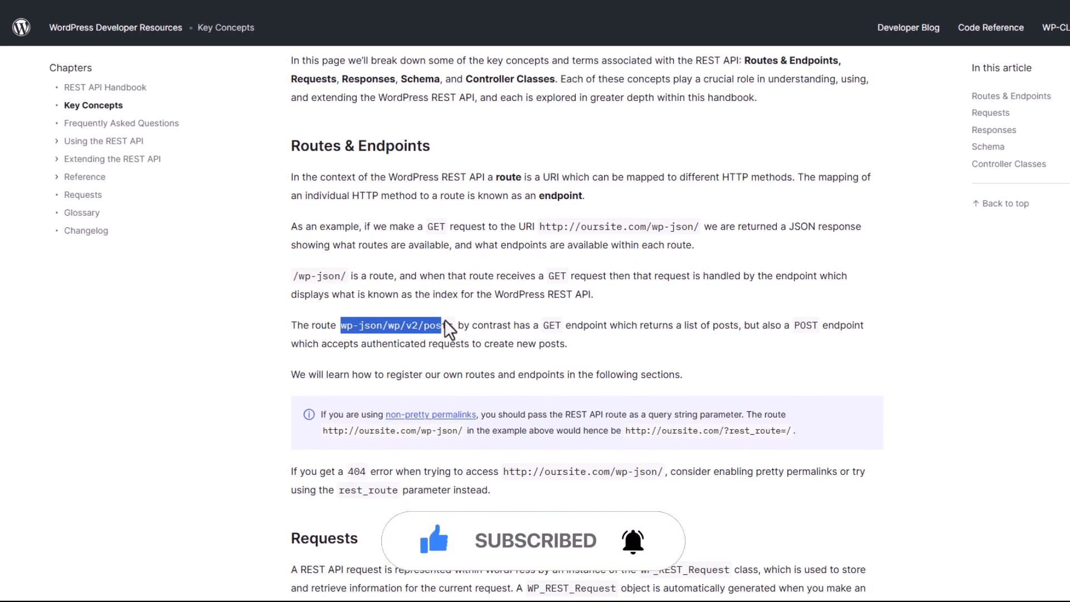
pyautogui.moveTo(399, 326)
pyautogui.mouseDown()
pyautogui.moveTo(344, 316)
pyautogui.moveTo(418, 327)
pyautogui.mouseUp()
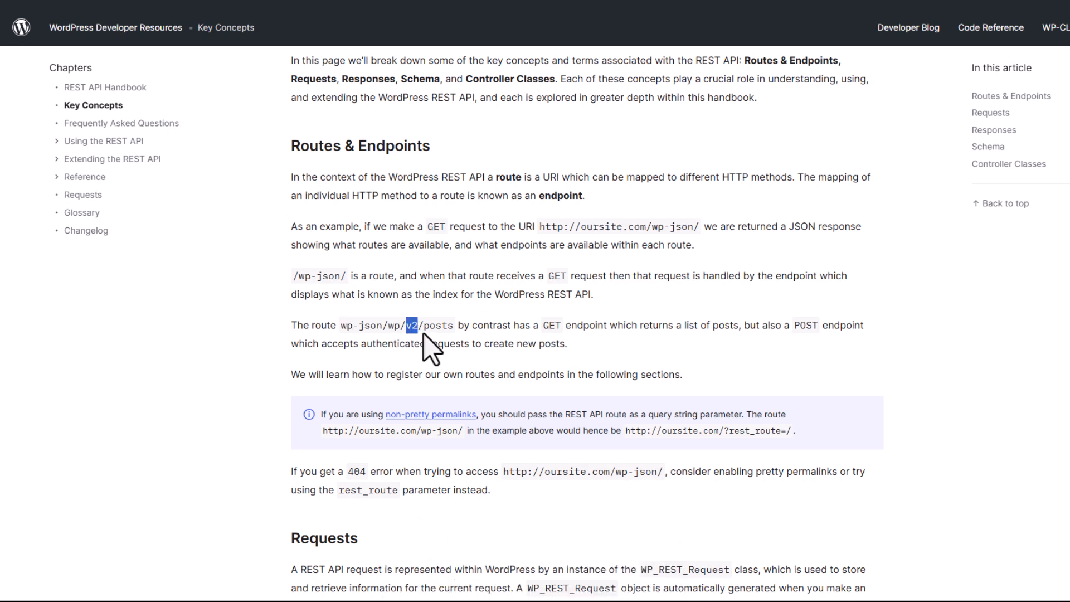
pyautogui.click(422, 329)
pyautogui.moveTo(427, 323); pyautogui.dragTo(462, 319)
pyautogui.click(457, 326)
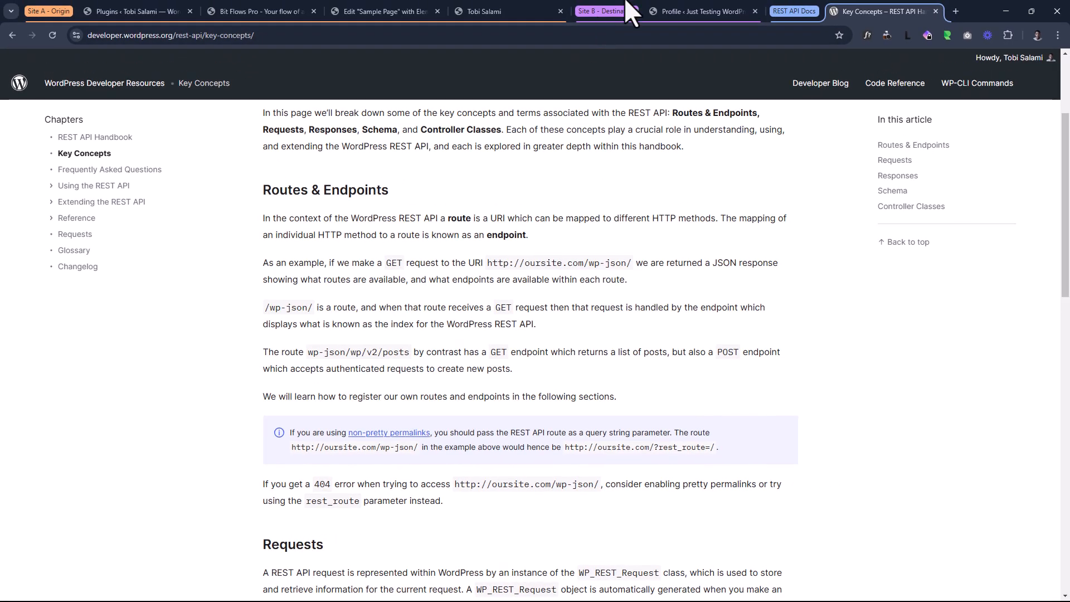
# Step: View the posts list on Site B and compare it with the posts endpoint description in the REST API documentation
pyautogui.click(689, 10)
pyautogui.click(42, 104)
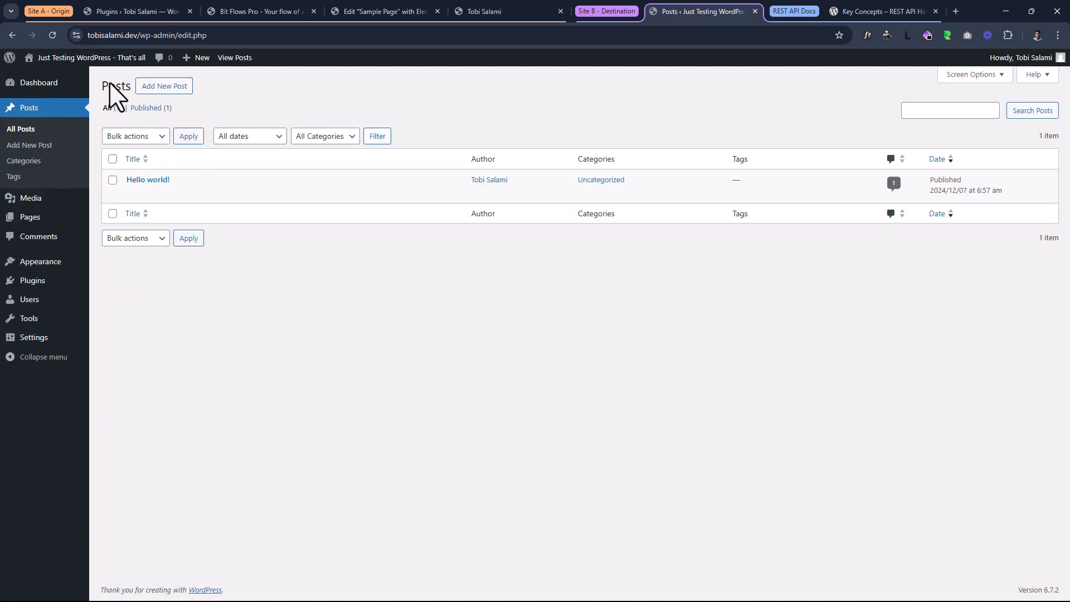
pyautogui.click(915, 6)
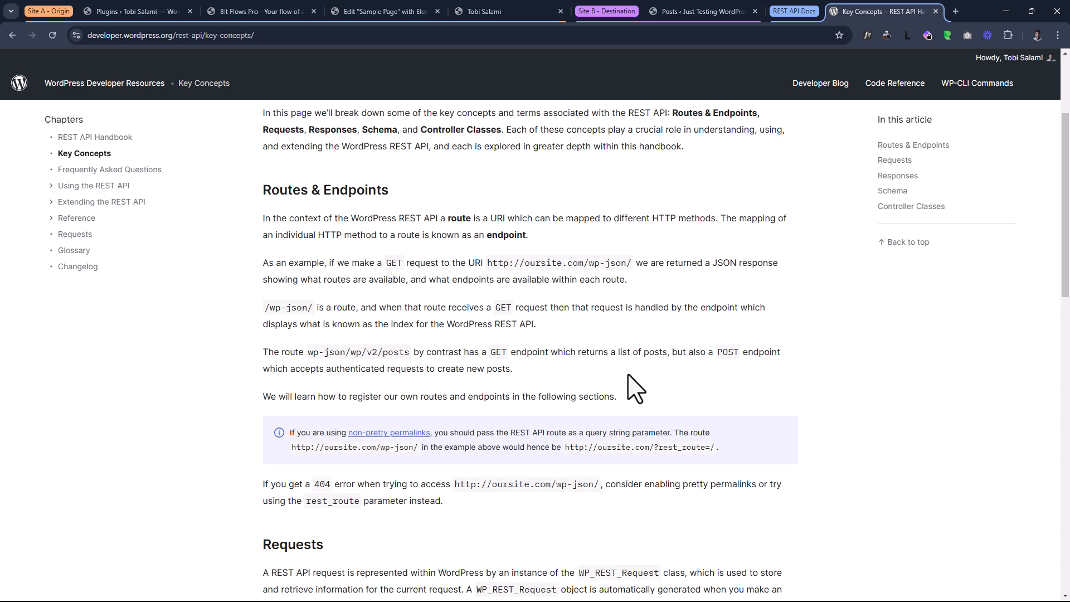
pyautogui.click(698, 4)
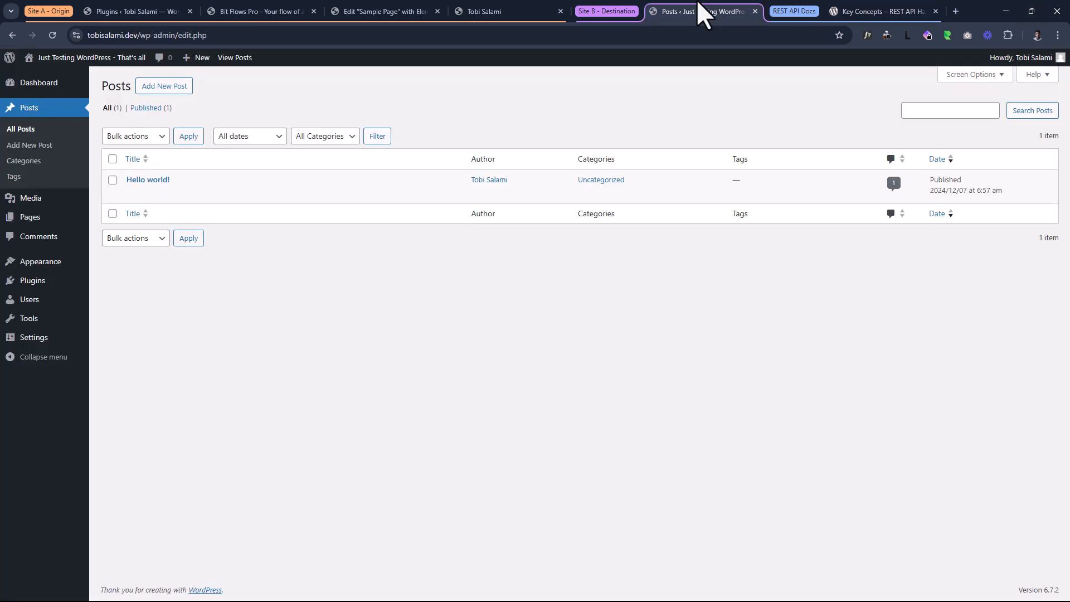
pyautogui.click(291, 3)
pyautogui.click(918, 11)
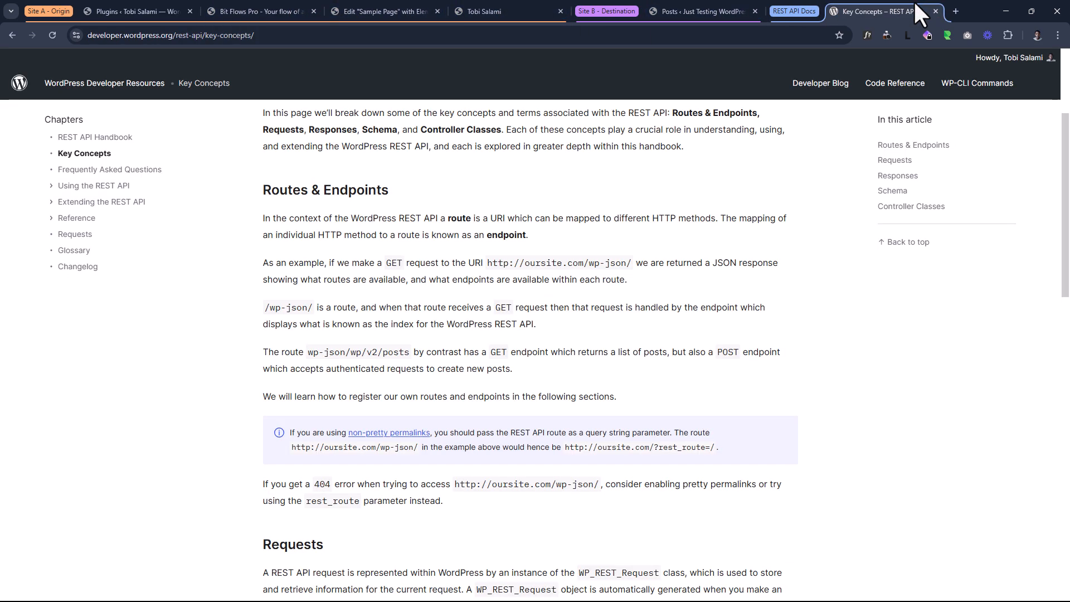
# Step: Copy the base URL of Site B from its address and enter it as the Request URL of the Bit Flows API Request
pyautogui.click(703, 11)
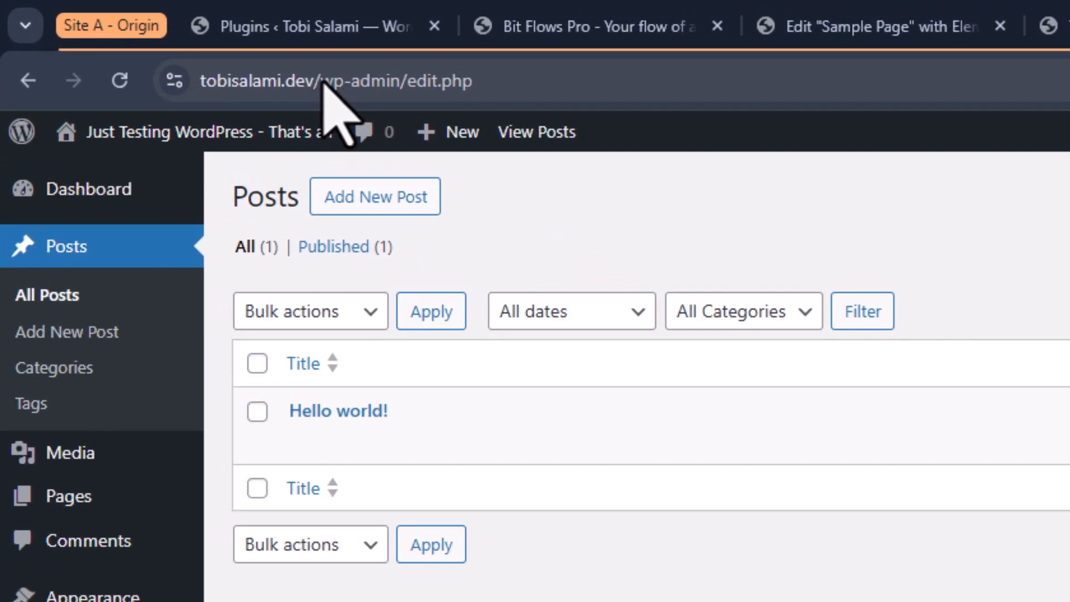
pyautogui.moveTo(322, 81); pyautogui.dragTo(197, 81)
pyautogui.hotkey('ctrl', 'c')
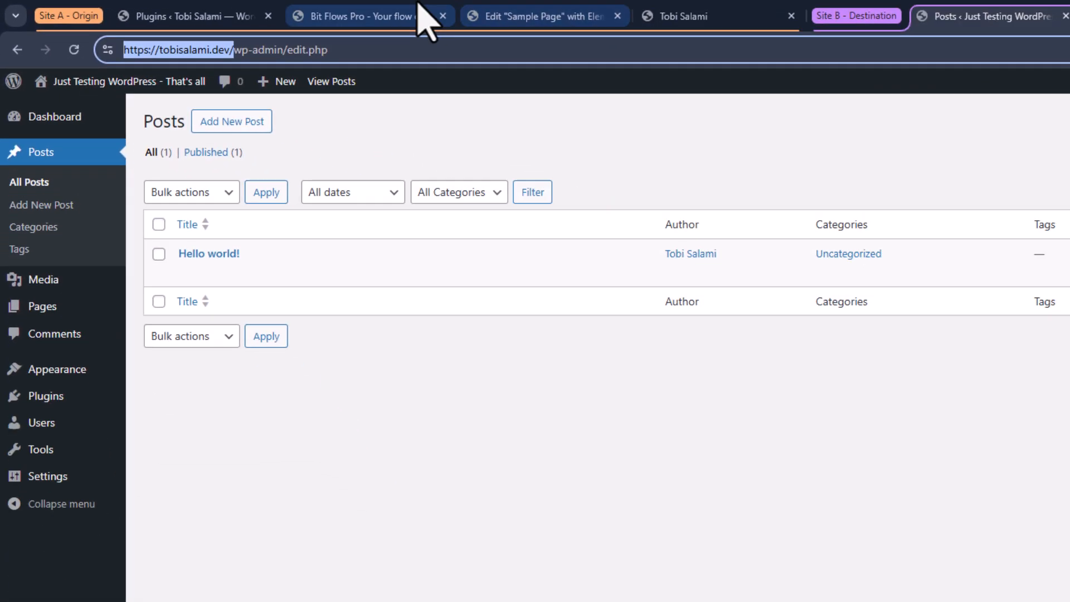
pyautogui.click(557, 26)
pyautogui.hotkey('ctrl', 'v')
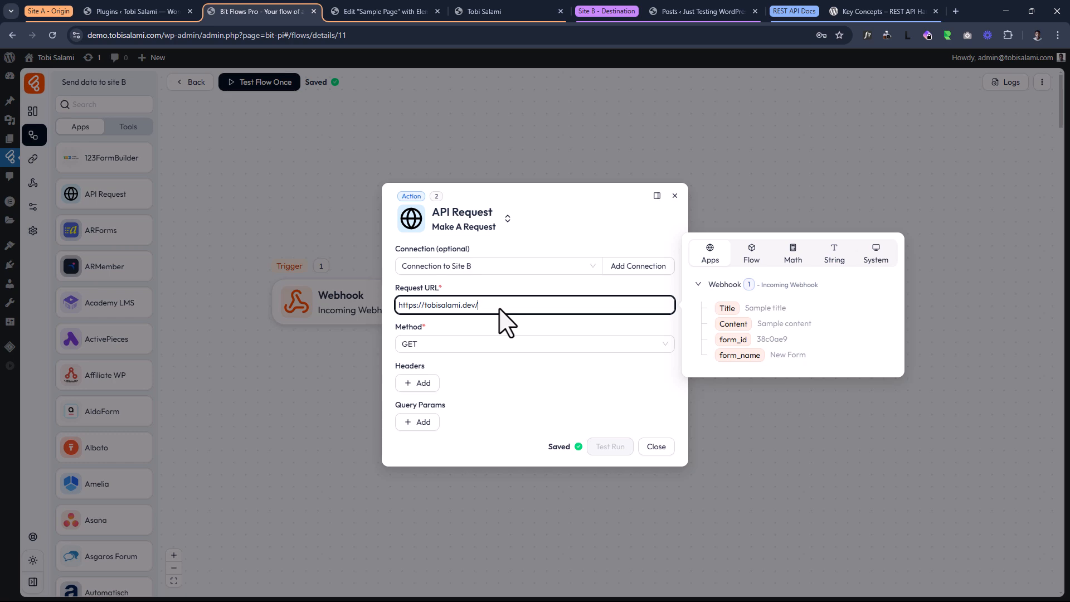
# Step: Copy the wp-json/wp/v2/posts route from the REST API documentation and append it to the Request URL of the Bit Flows API Request
pyautogui.click(877, 10)
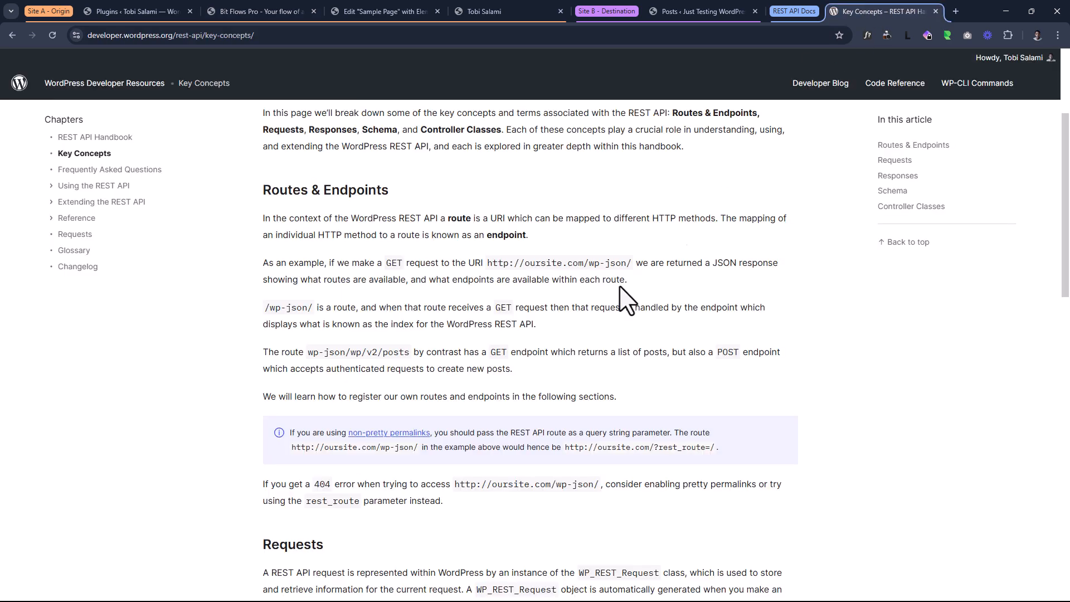
pyautogui.scroll(-1, 575, 366)
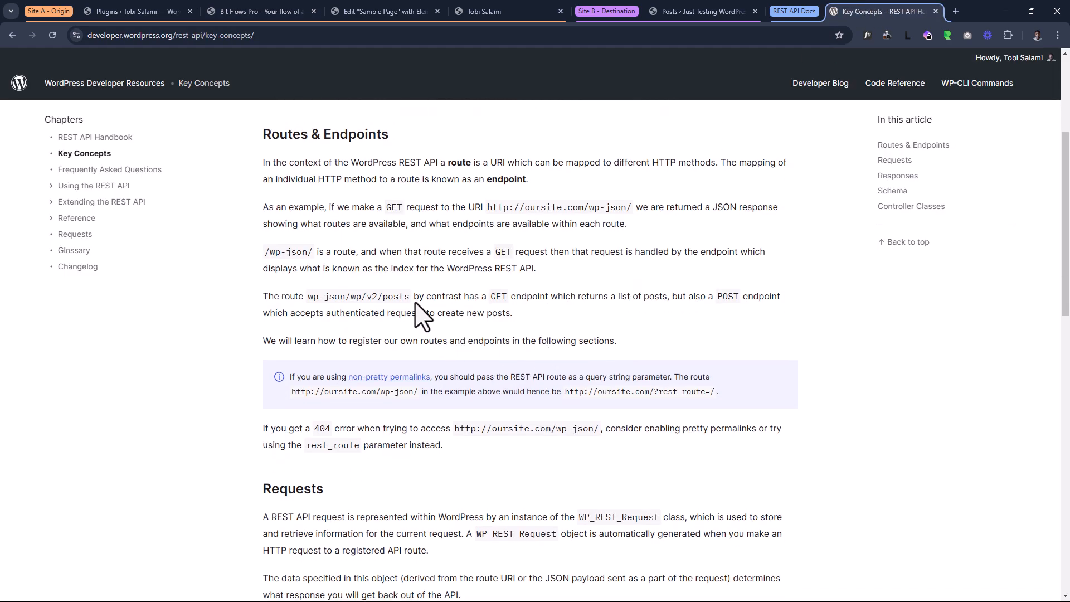
pyautogui.moveTo(412, 297); pyautogui.dragTo(311, 296)
pyautogui.rightClick(324, 299)
pyautogui.click(342, 309)
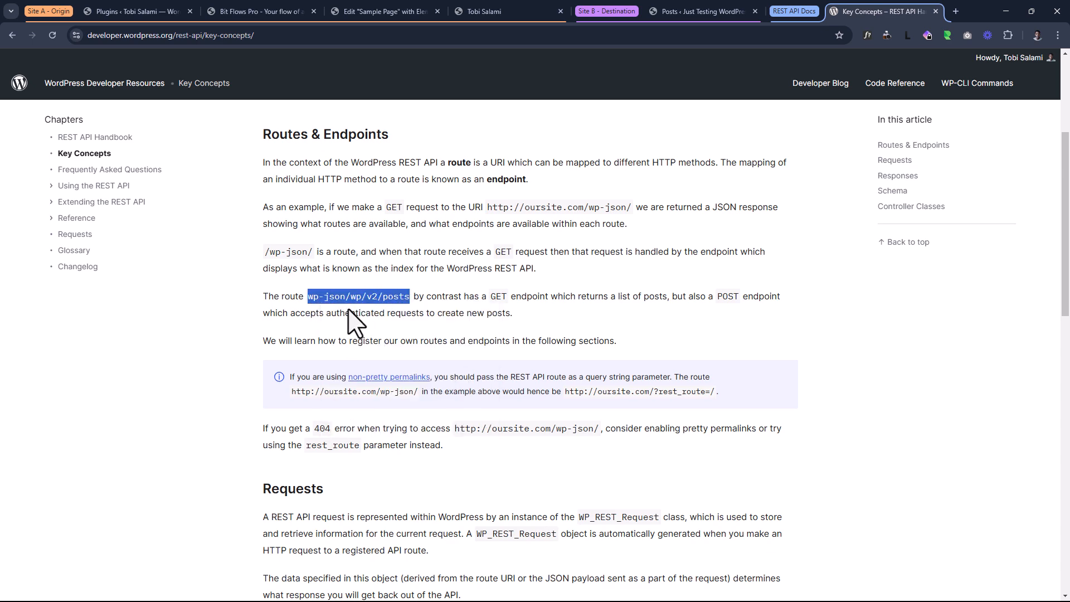
pyautogui.click(260, 2)
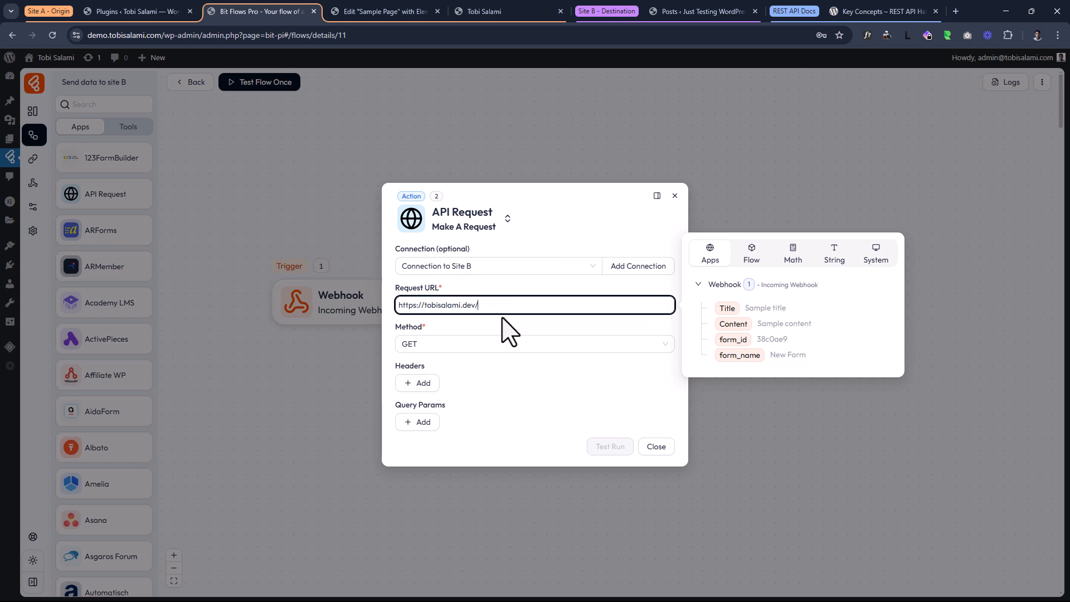
pyautogui.hotkey('ctrl', 'v')
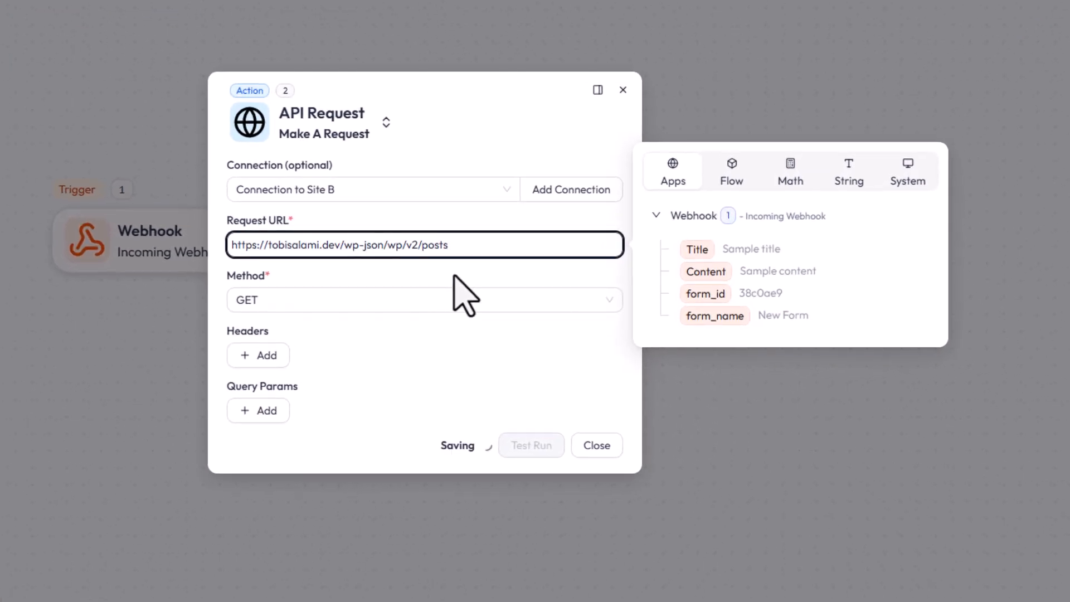
pyautogui.moveTo(478, 245); pyautogui.dragTo(205, 261)
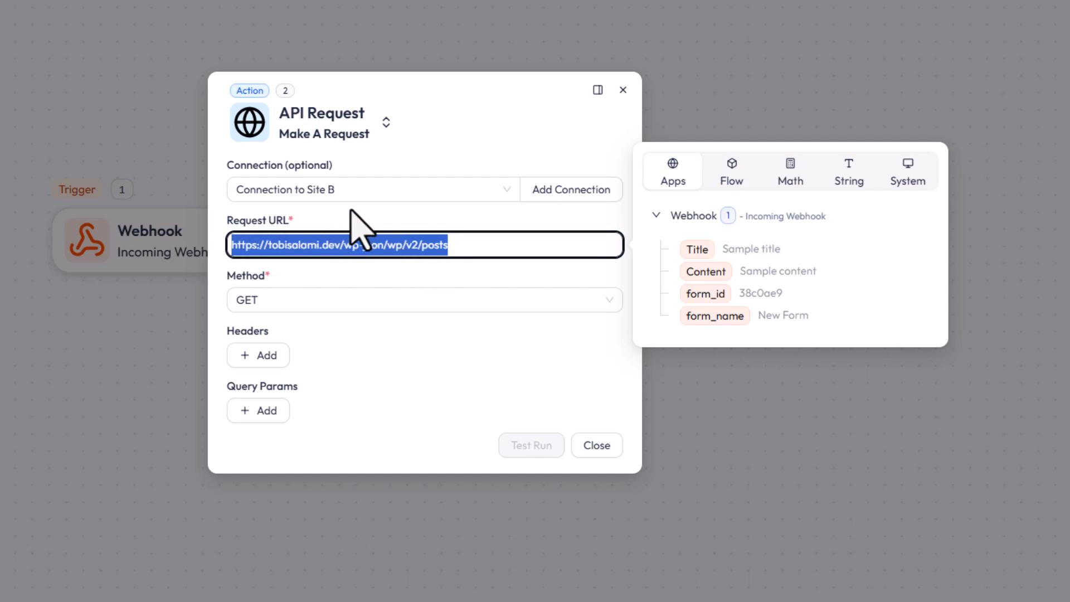
pyautogui.click(503, 248)
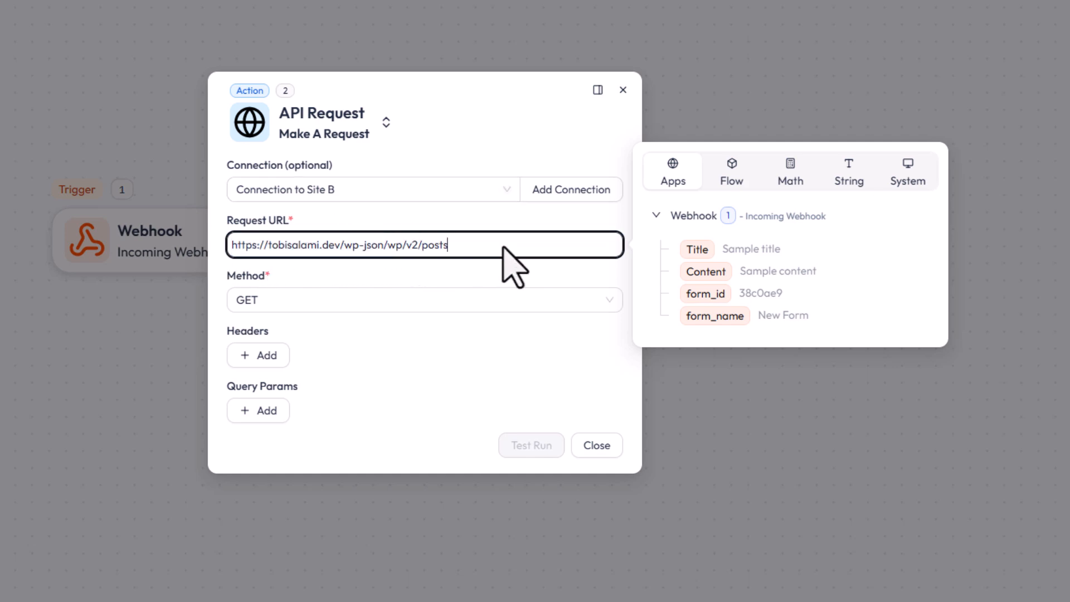
# Step: Set the API Request method to POST with JSON as the content type, and review the route in the Request URL
pyautogui.click(351, 292)
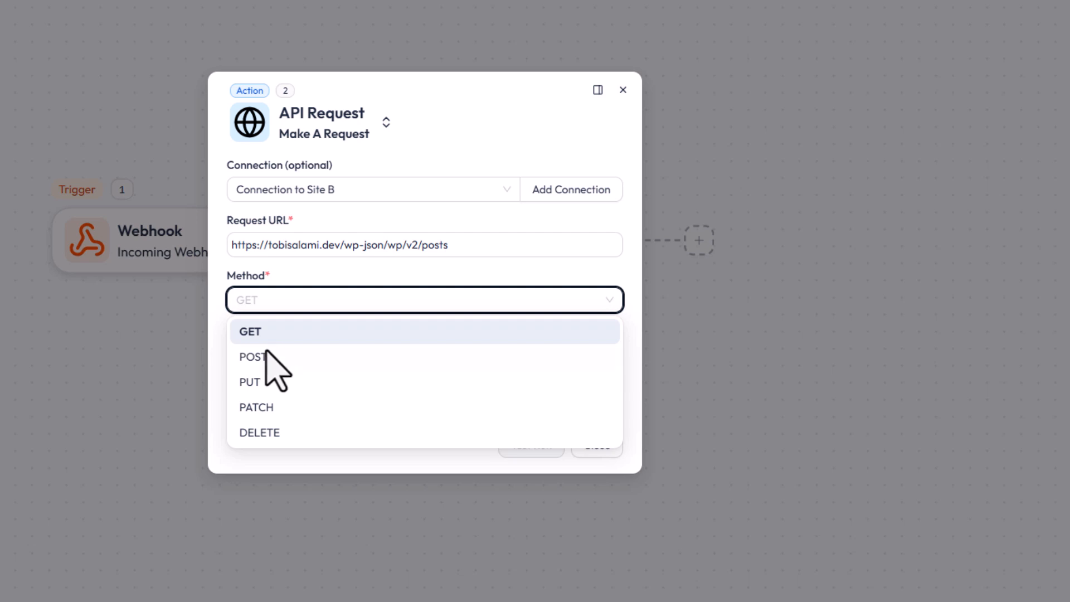
pyautogui.click(250, 358)
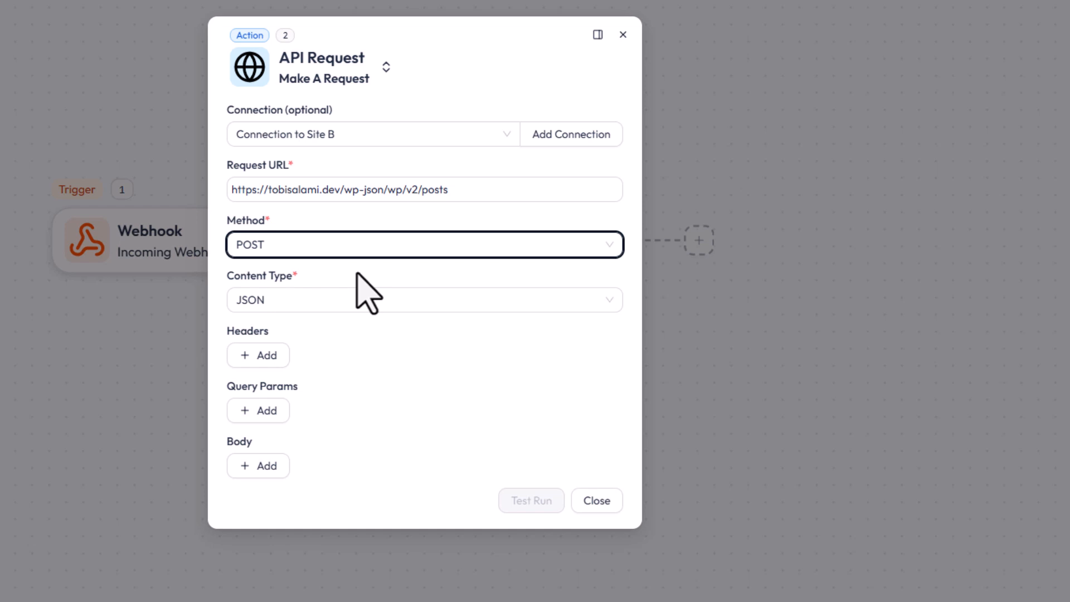
pyautogui.click(308, 302)
pyautogui.click(301, 305)
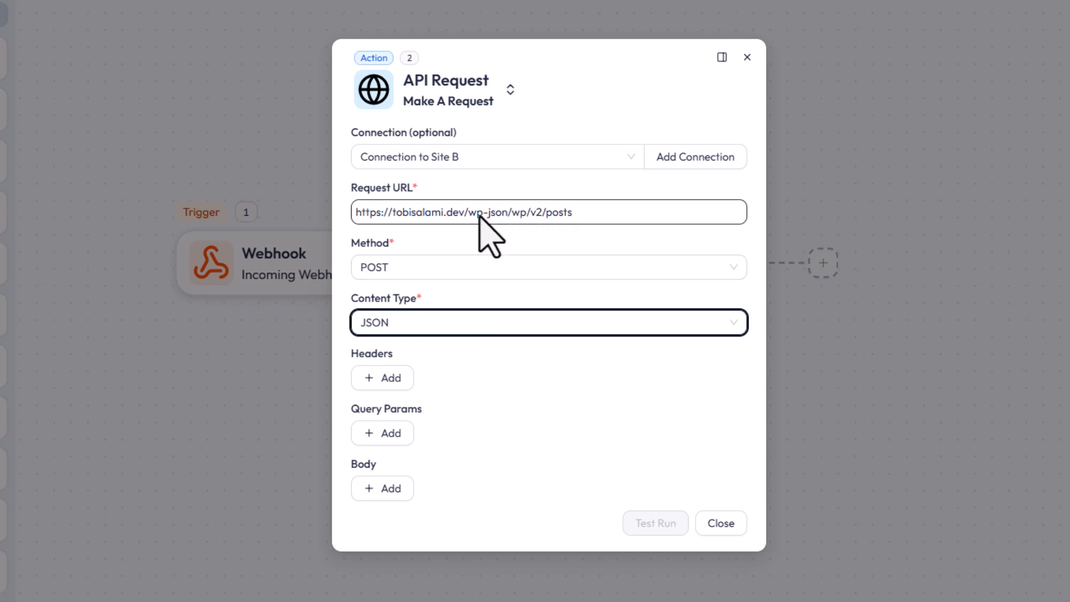
pyautogui.moveTo(502, 213); pyautogui.dragTo(467, 208)
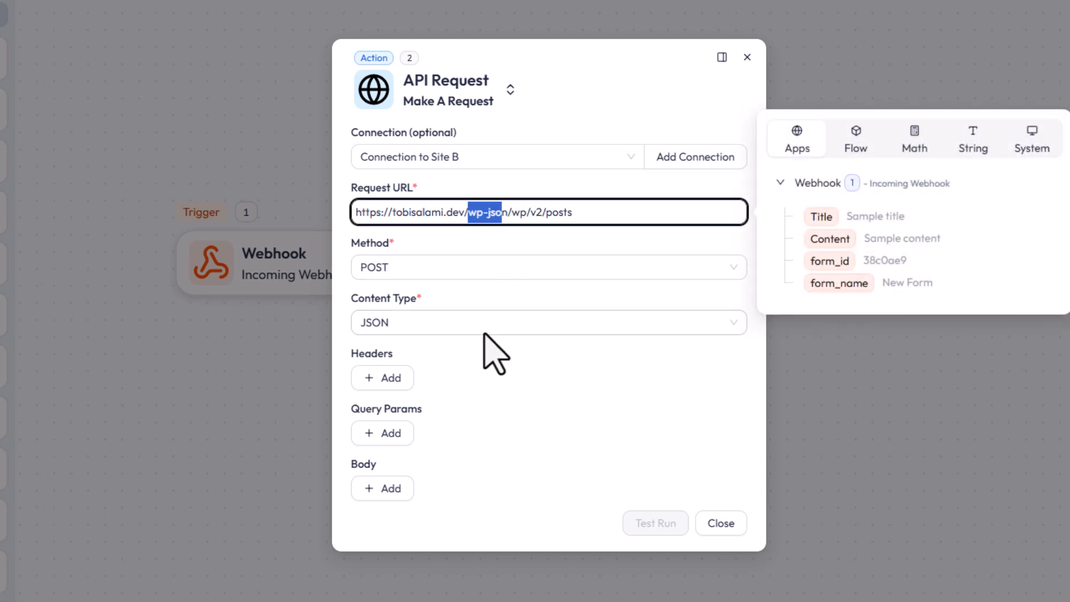
pyautogui.click(468, 295)
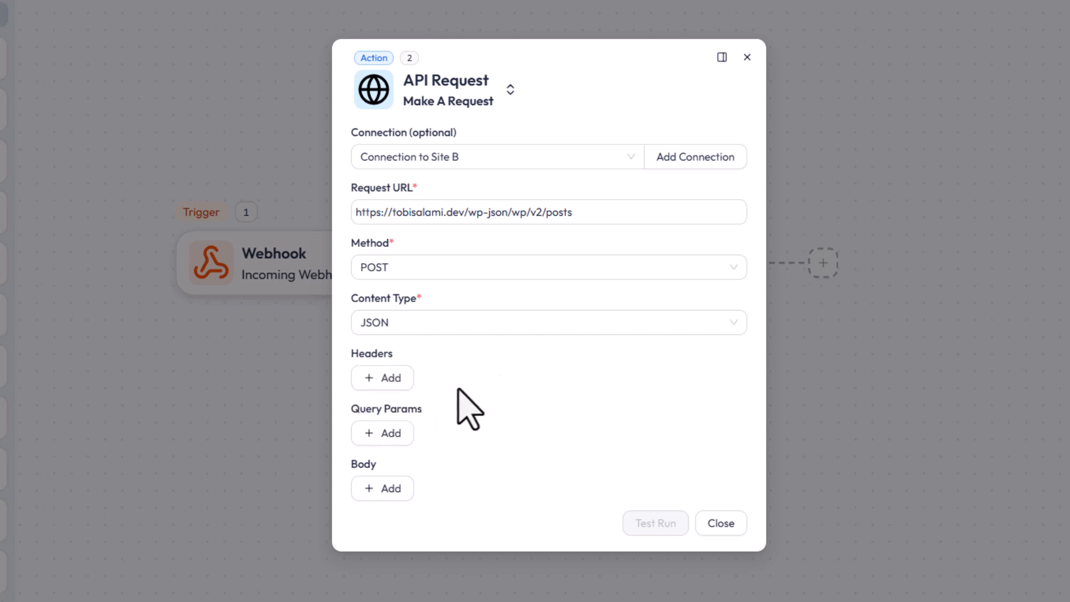
pyautogui.click(594, 215)
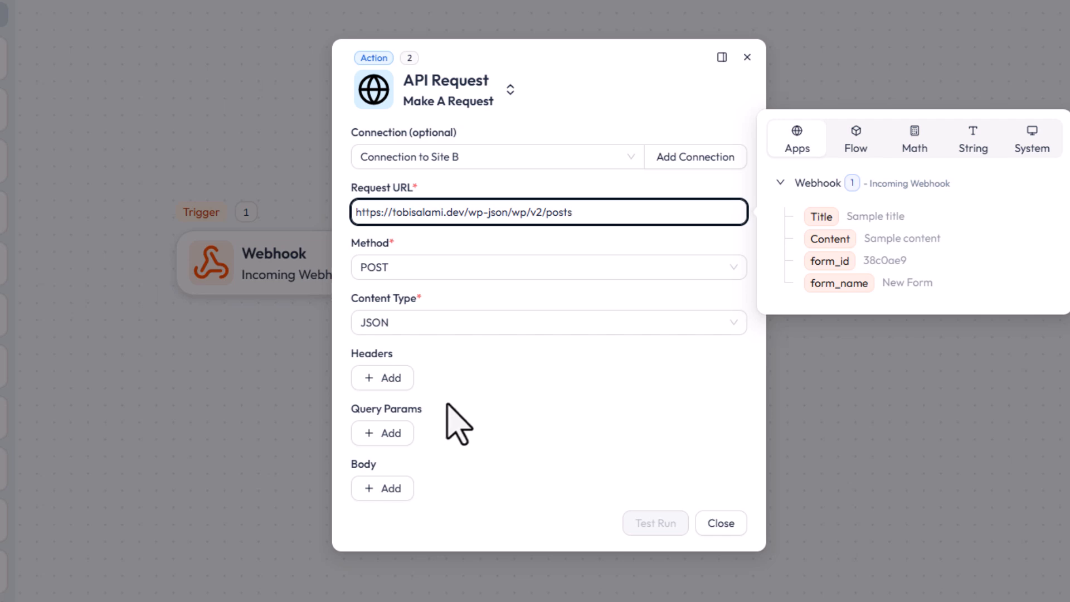
# Step: Add an empty Body field to the API Request and compare the Request URL with the Posts base route in the REST API Reference
pyautogui.click(381, 488)
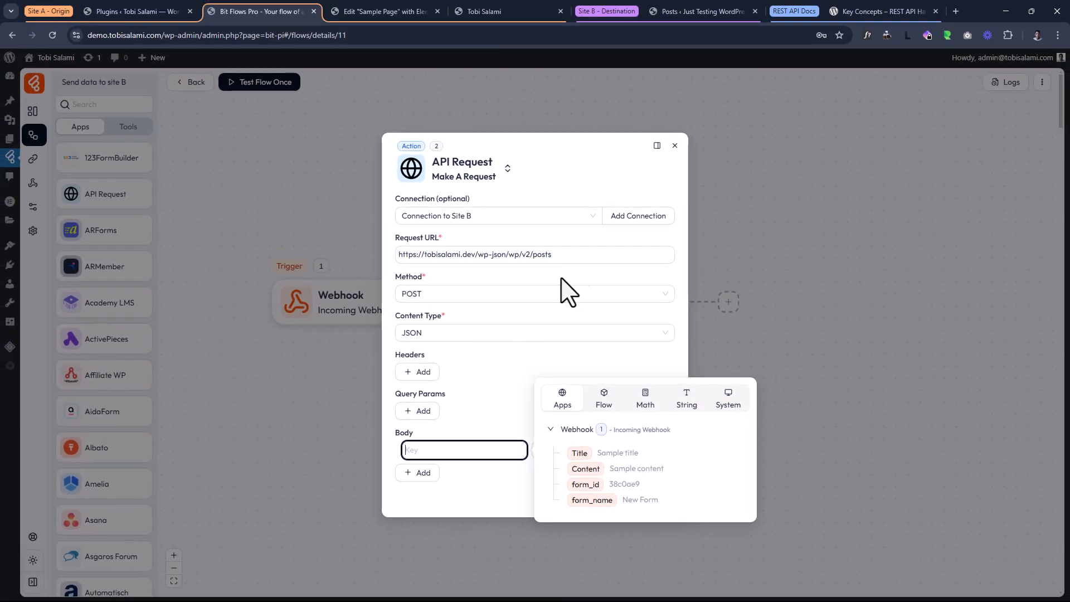
pyautogui.click(864, 4)
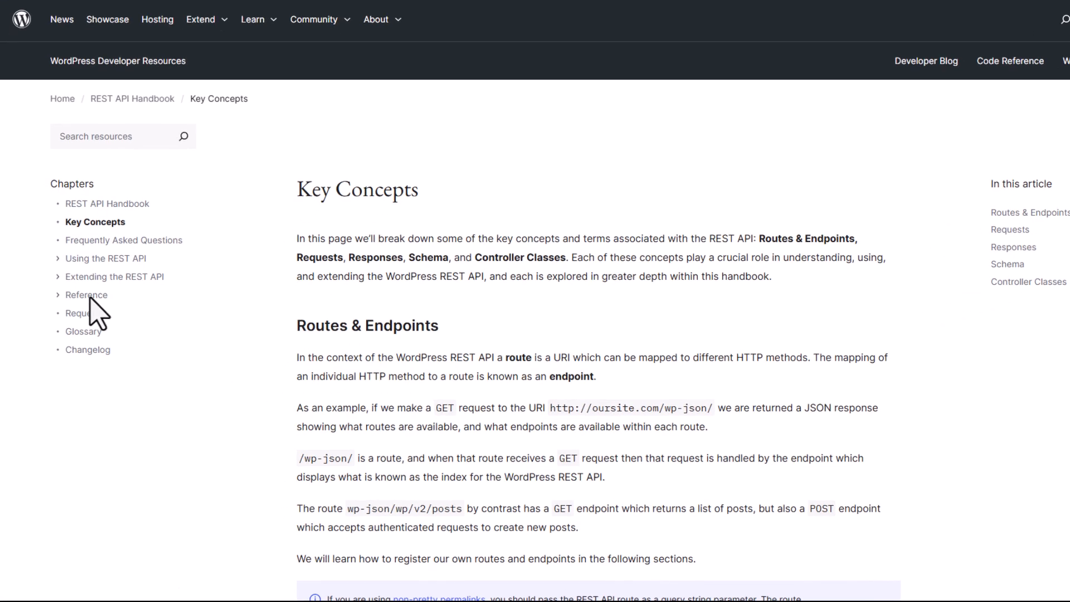
pyautogui.click(90, 298)
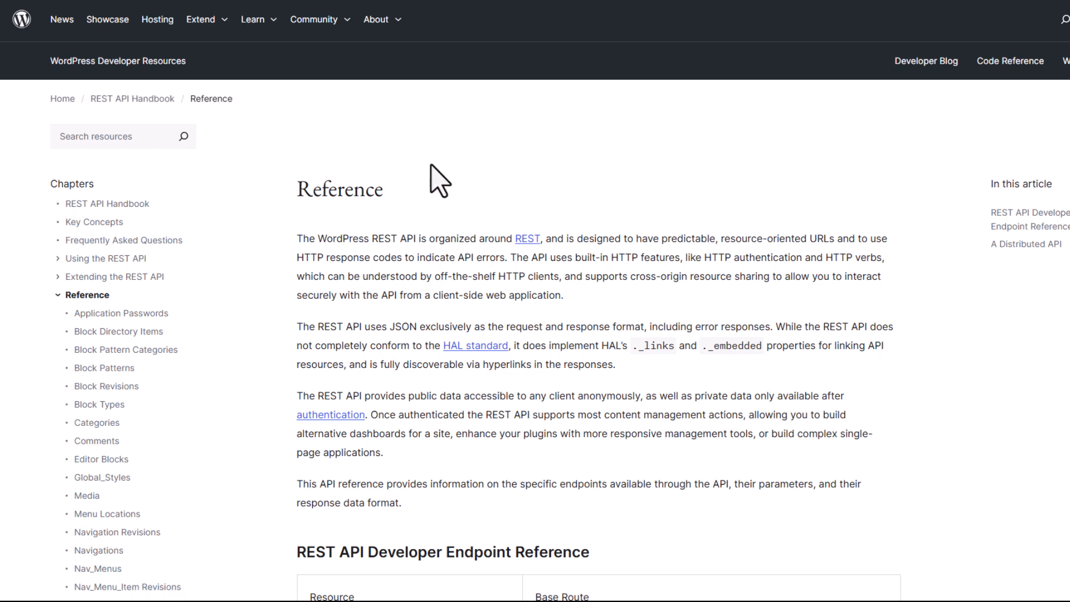
pyautogui.scroll(-8, 437, 184)
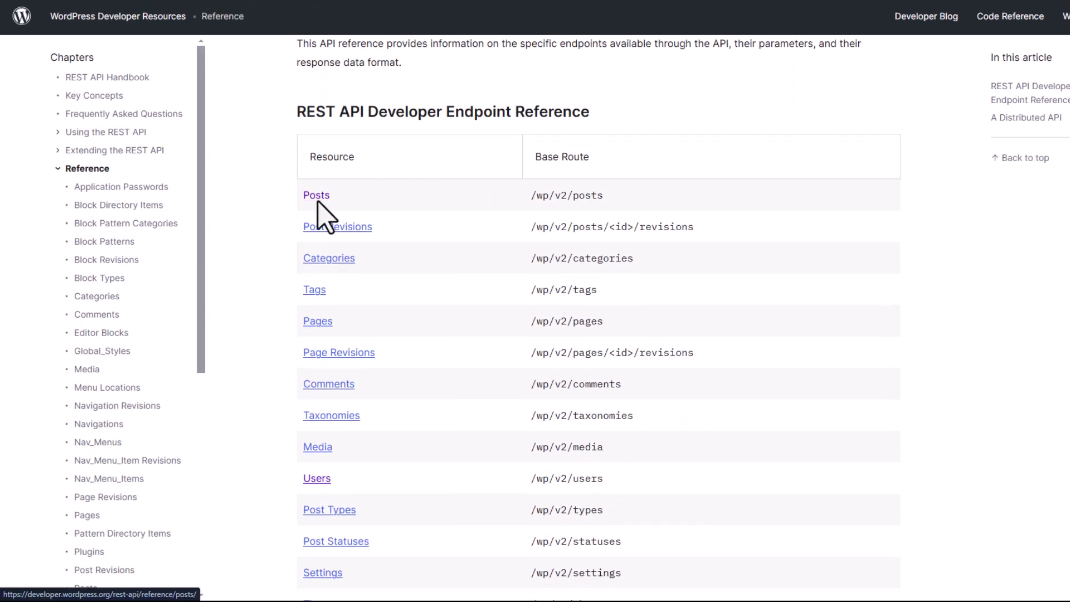
pyautogui.moveTo(578, 188); pyautogui.dragTo(531, 189)
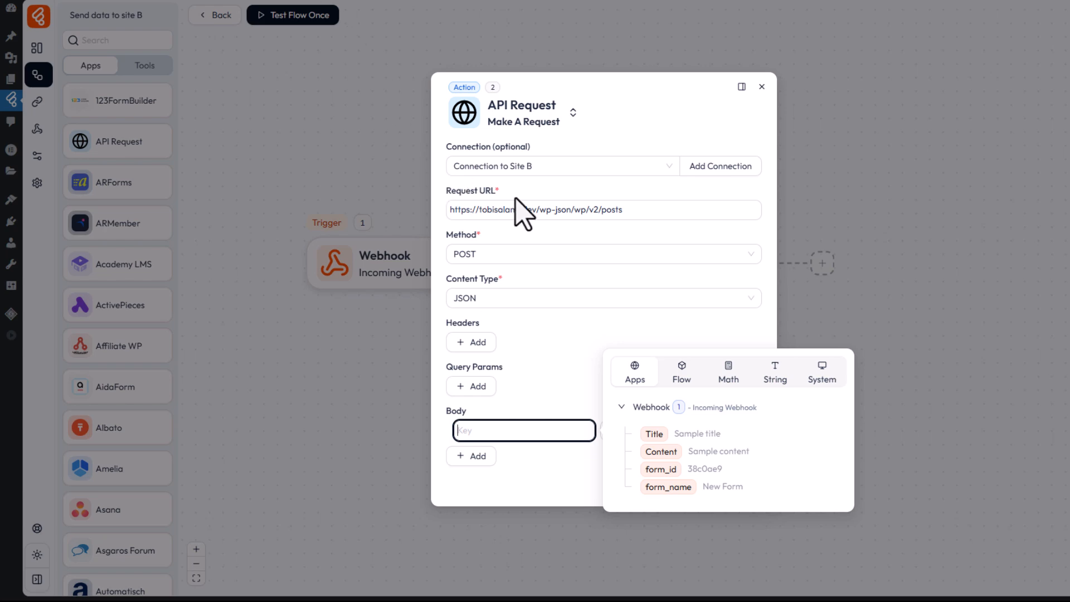
pyautogui.moveTo(623, 209); pyautogui.dragTo(569, 199)
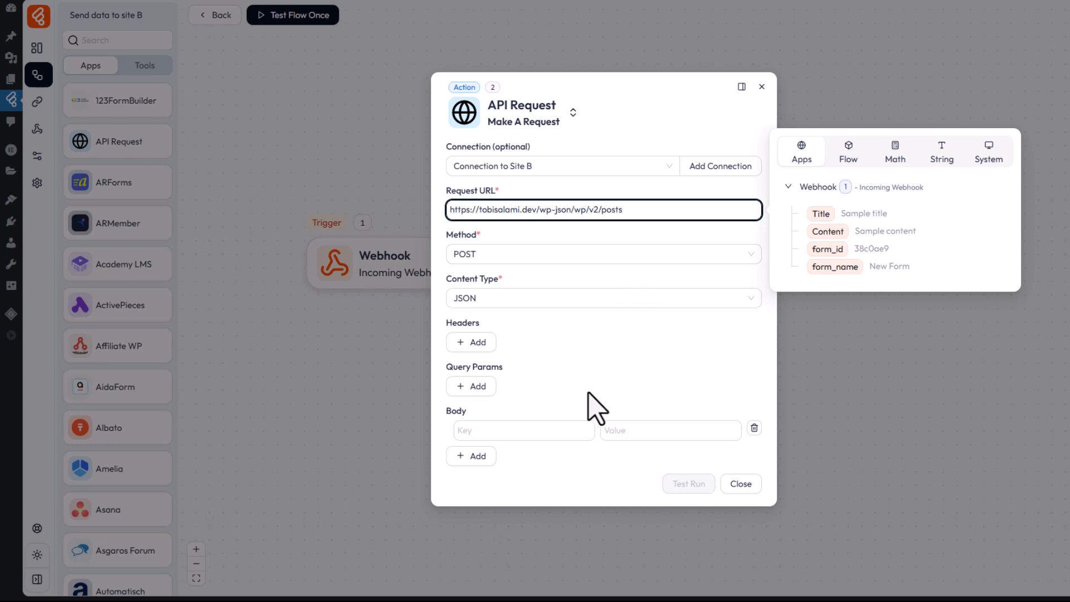
pyautogui.click(574, 430)
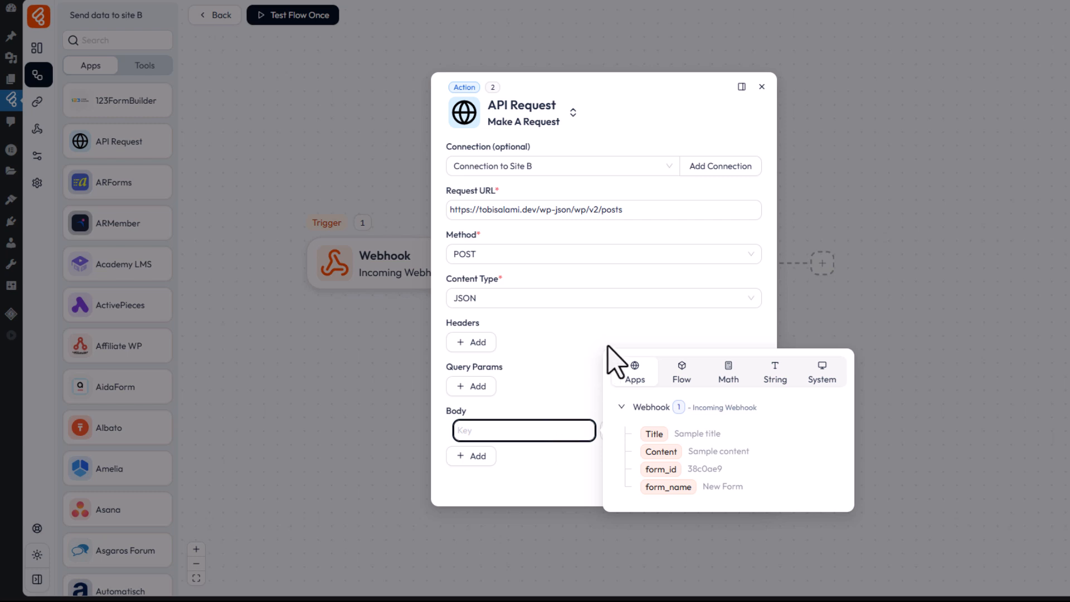
pyautogui.doubleClick(610, 210)
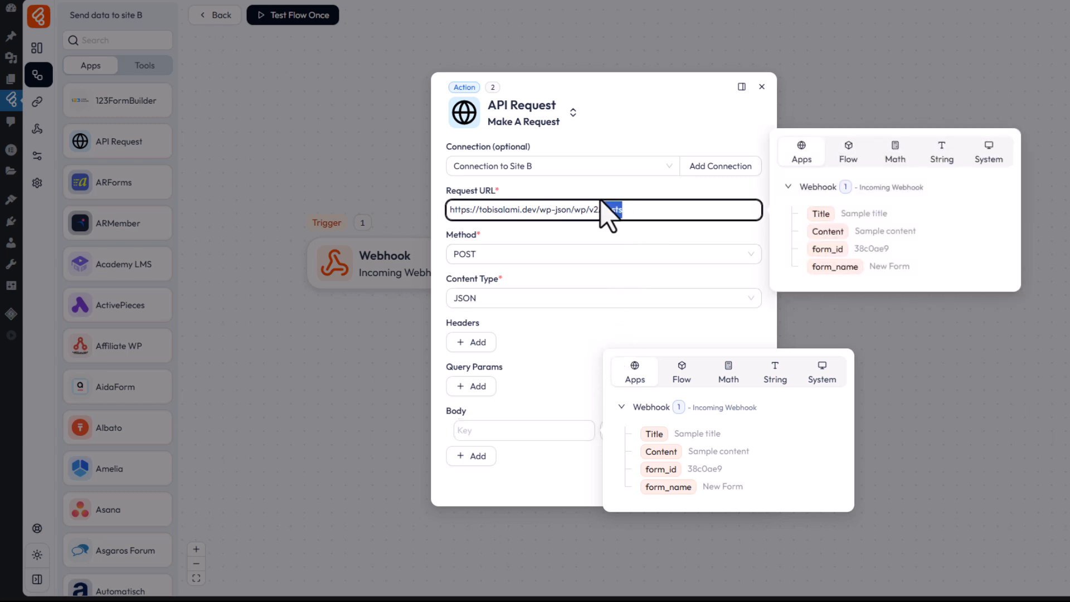
# Step: In the REST API Posts reference, examine the Schema fields and the List Posts definition, example request and arguments
pyautogui.click(881, 1)
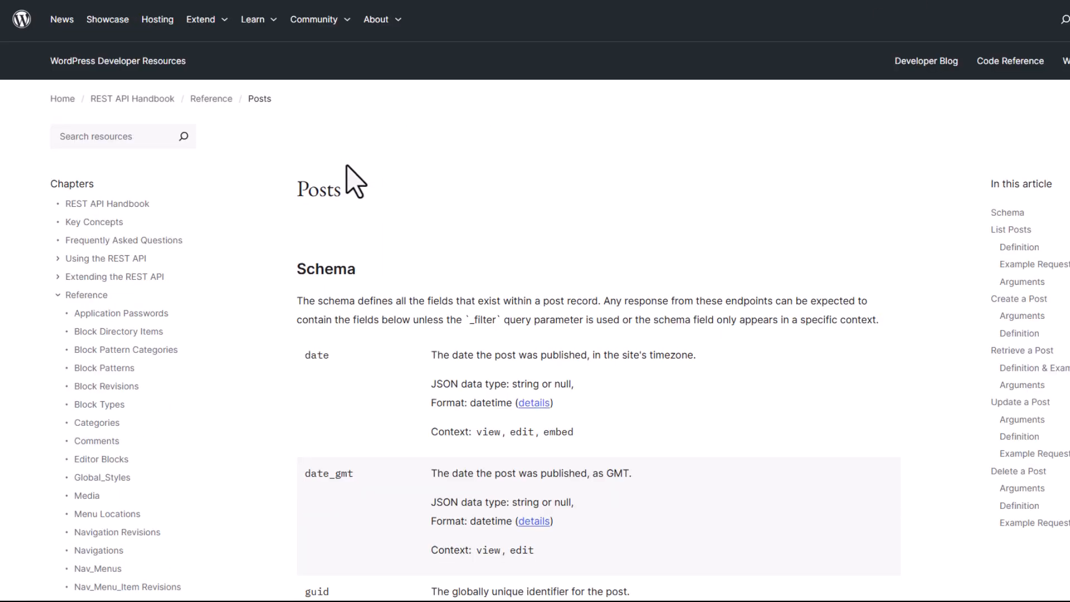
pyautogui.scroll(-10, 521, 281)
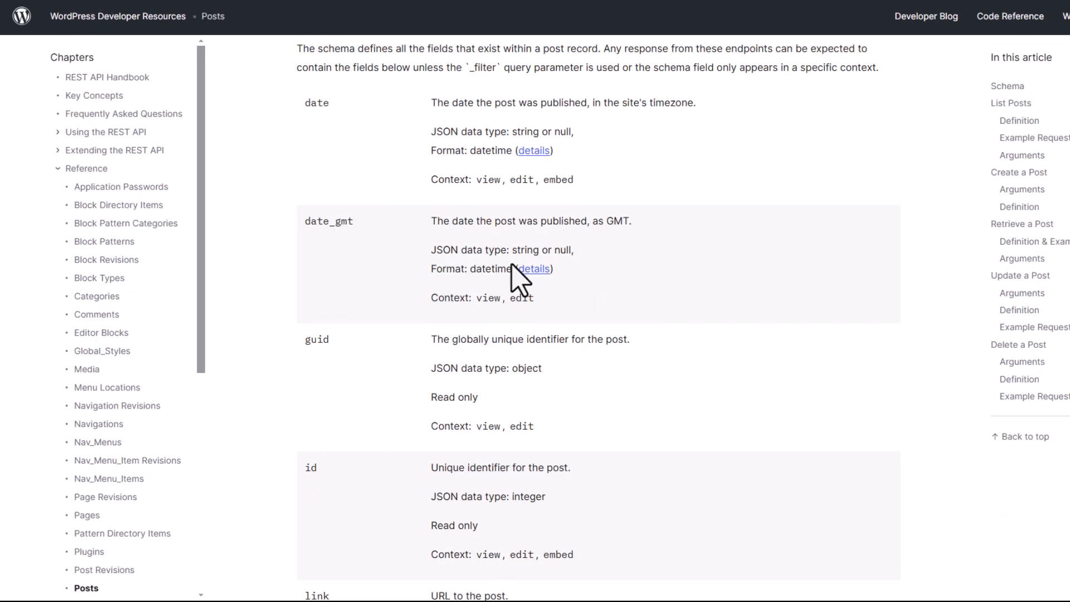
pyautogui.scroll(-20, 518, 278)
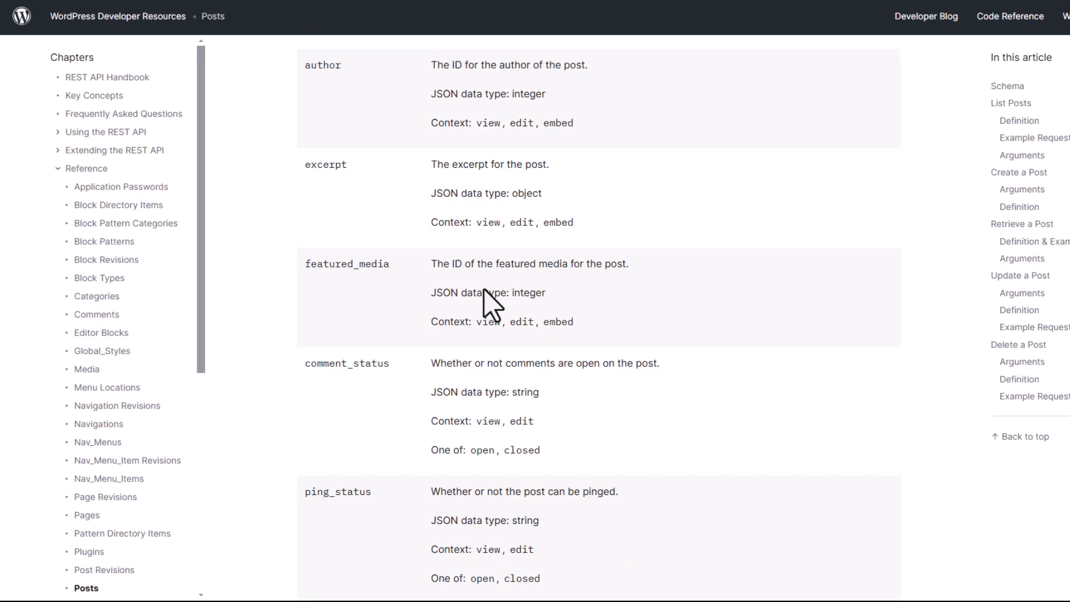
pyautogui.scroll(-20, 490, 306)
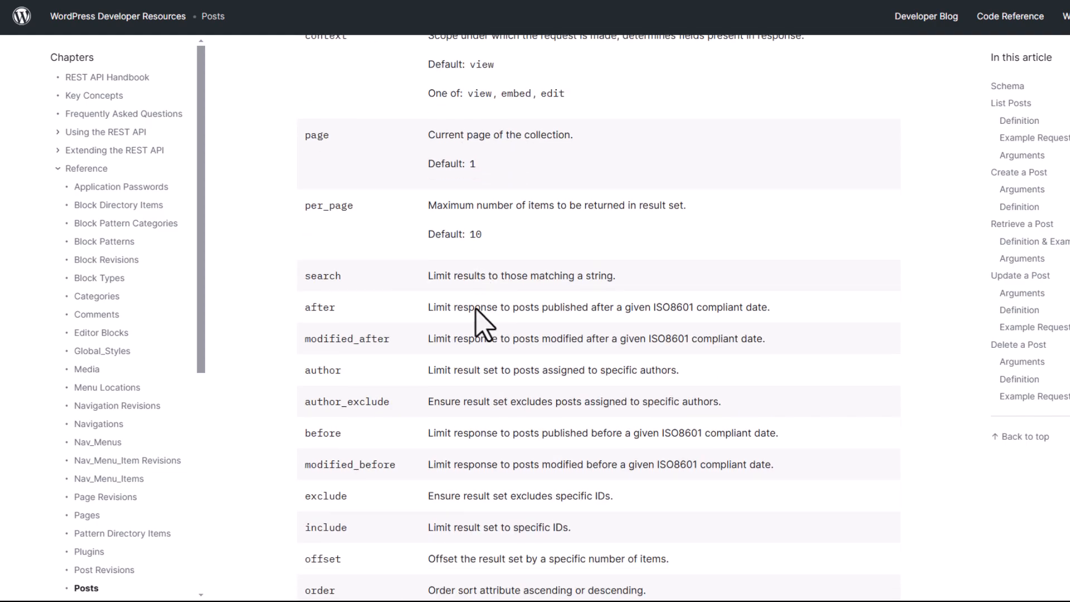
pyautogui.scroll(-4, 485, 312)
pyautogui.scroll(18, 490, 251)
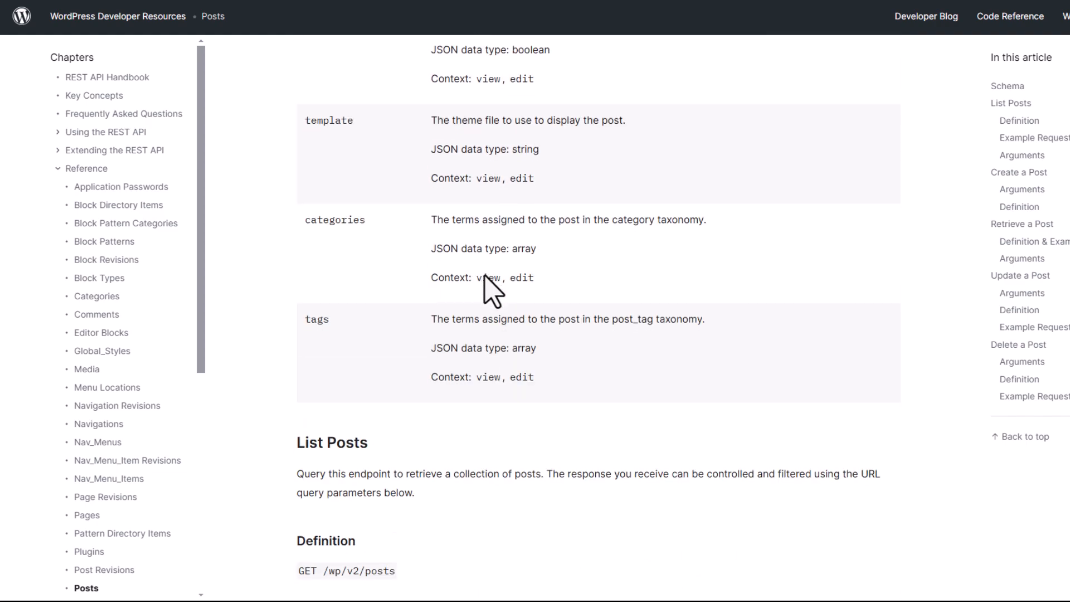
pyautogui.moveTo(372, 258); pyautogui.dragTo(278, 252)
pyautogui.click(414, 364)
pyautogui.scroll(-4, 410, 357)
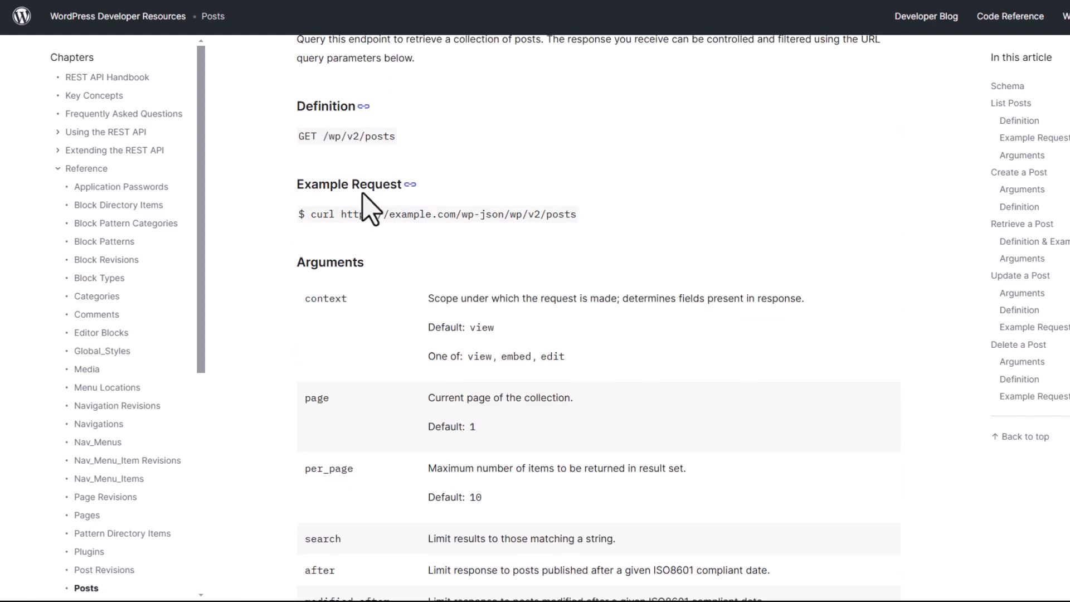
pyautogui.scroll(-15, 401, 306)
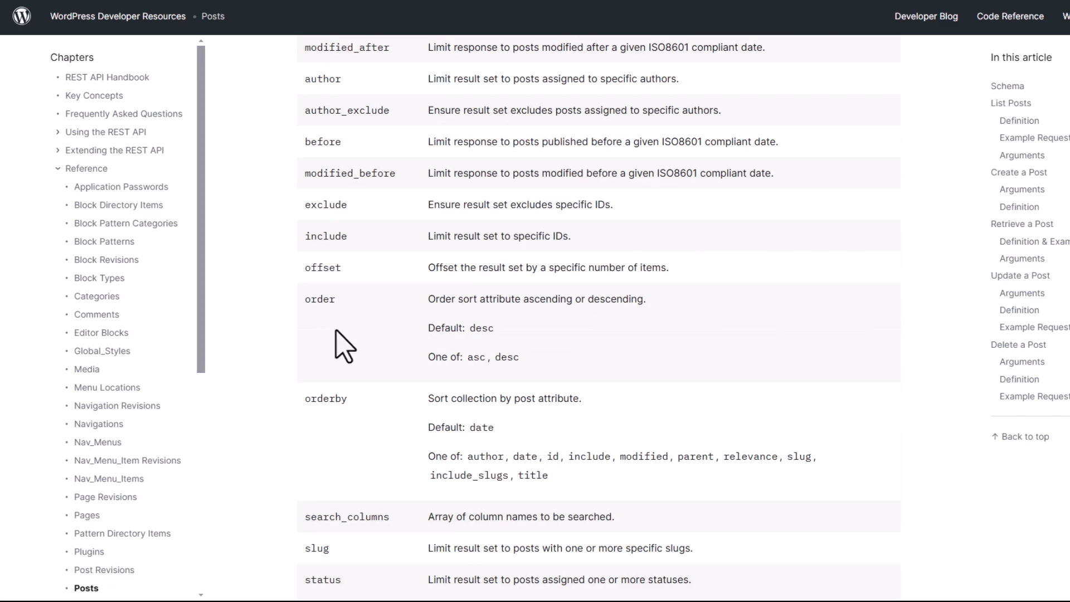
# Step: Examine the Create a Post arguments in the Posts reference, including date, slug, status, password, title and content
pyautogui.scroll(-7, 377, 323)
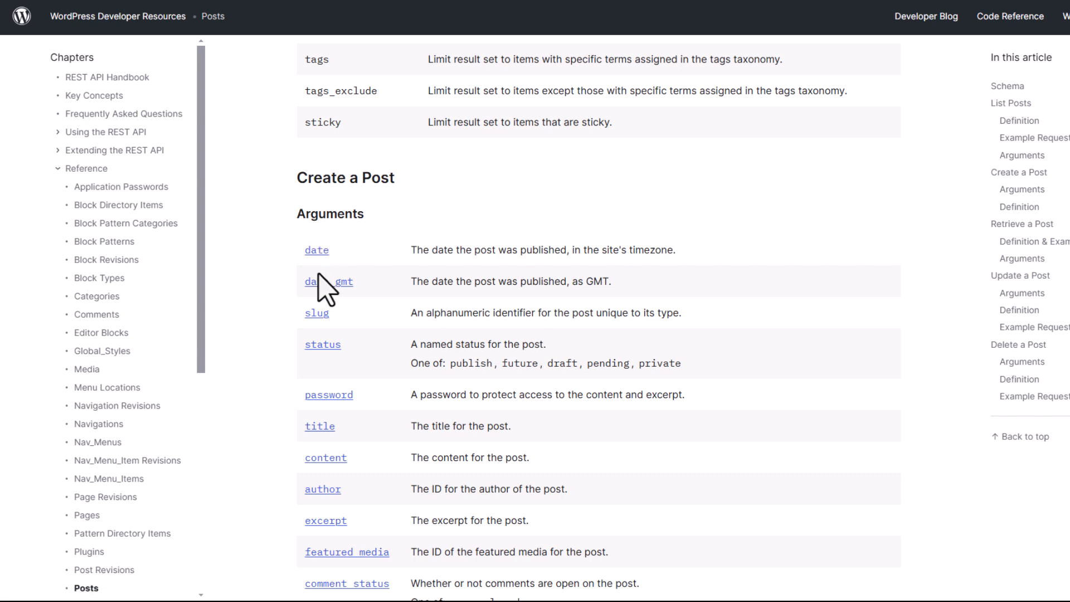
pyautogui.scroll(-2, 329, 507)
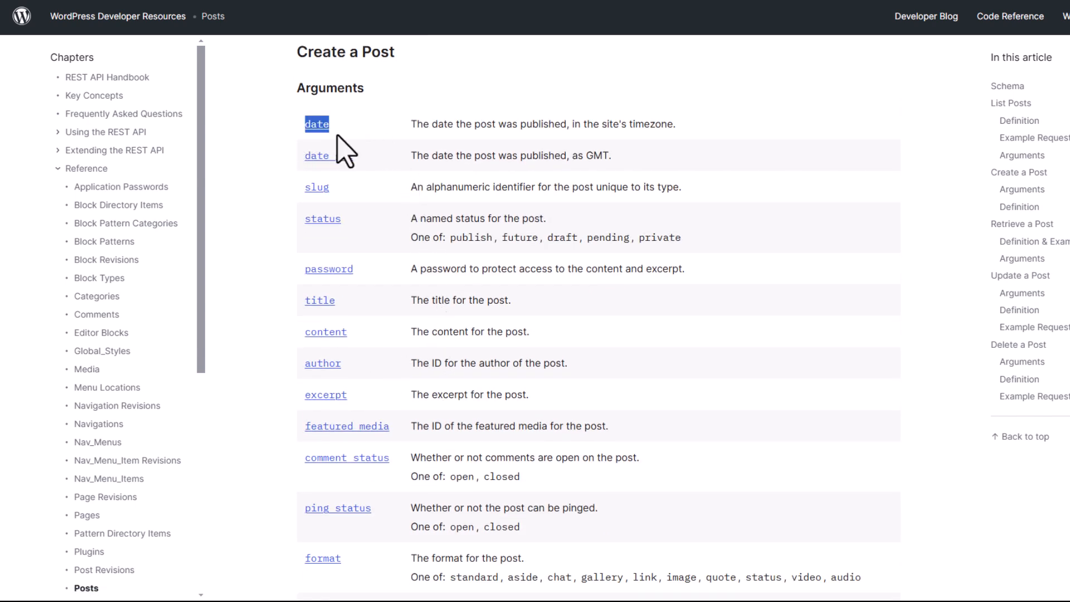
pyautogui.moveTo(294, 164); pyautogui.dragTo(354, 172)
pyautogui.click(373, 166)
pyautogui.moveTo(327, 187); pyautogui.dragTo(305, 186)
pyautogui.moveTo(355, 215); pyautogui.dragTo(285, 269)
pyautogui.click(362, 285)
pyautogui.scroll(-1, 359, 312)
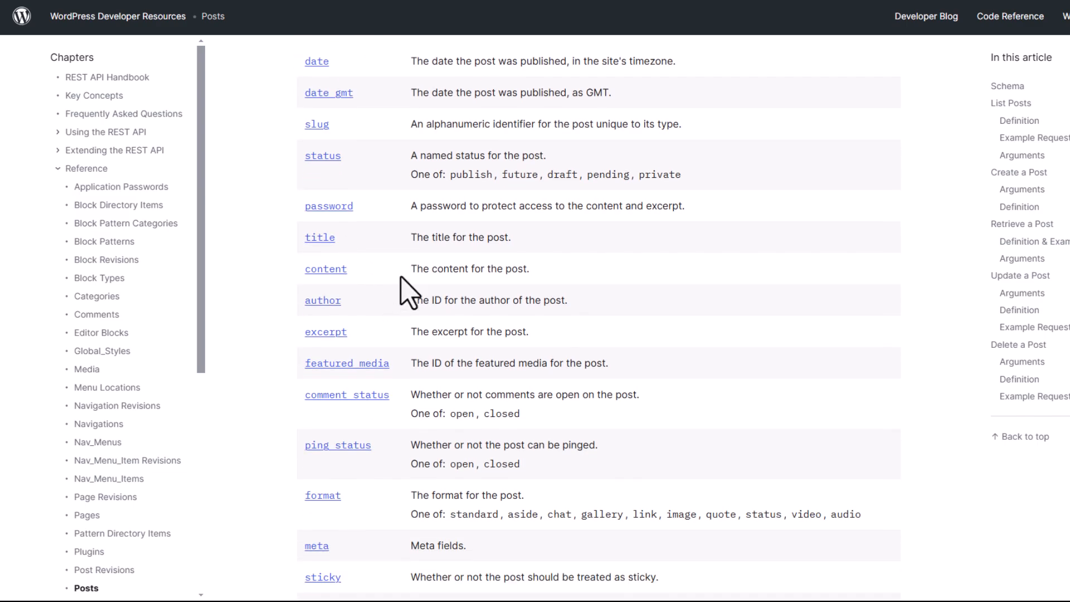
# Step: Open a new post in the Site B editor, dismiss the welcome guide, and examine the title and content areas
pyautogui.click(712, 7)
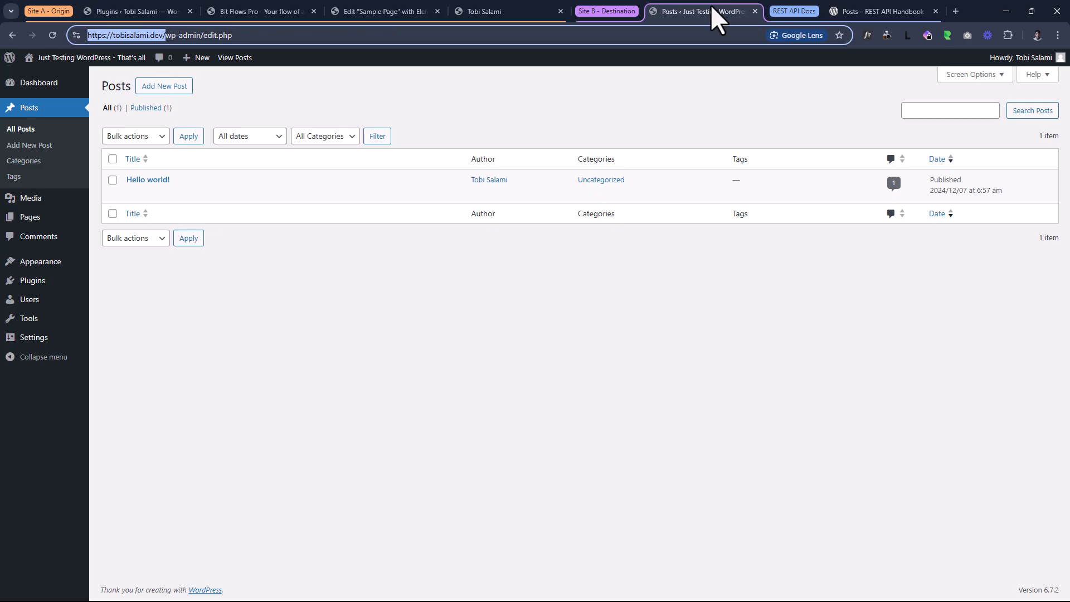
pyautogui.click(167, 89)
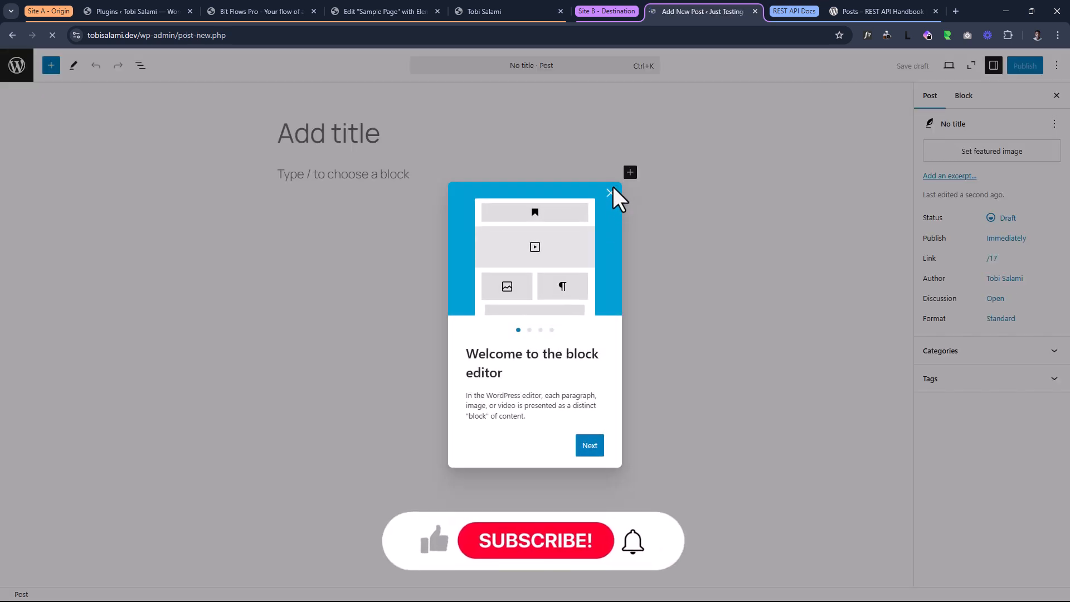
pyautogui.click(612, 189)
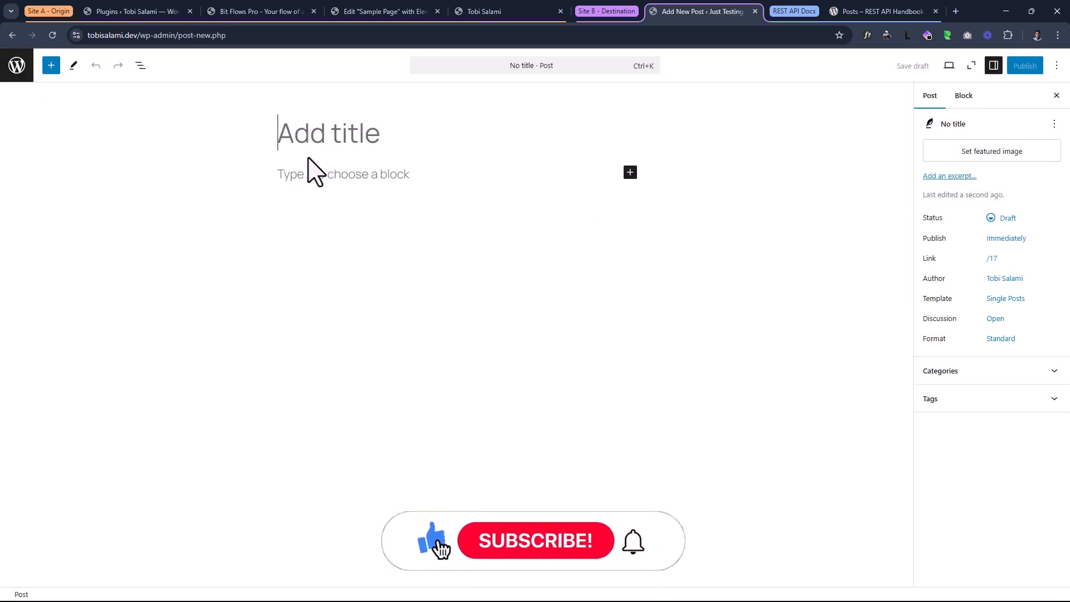
pyautogui.click(292, 180)
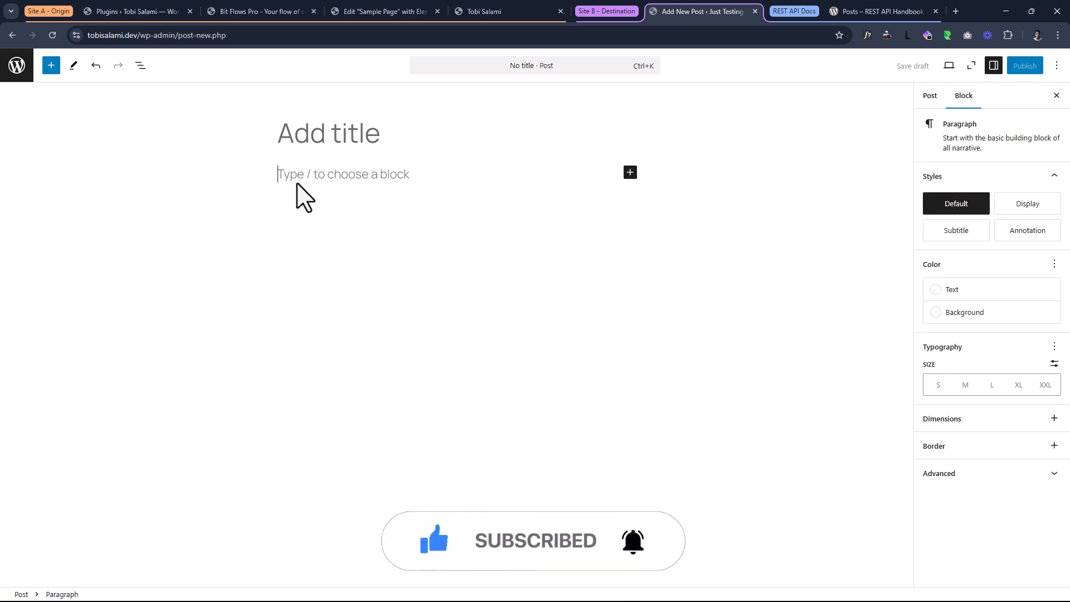
# Step: Leave the unsaved new post on Site B and look up the title argument in the REST API Posts reference
pyautogui.click(13, 36)
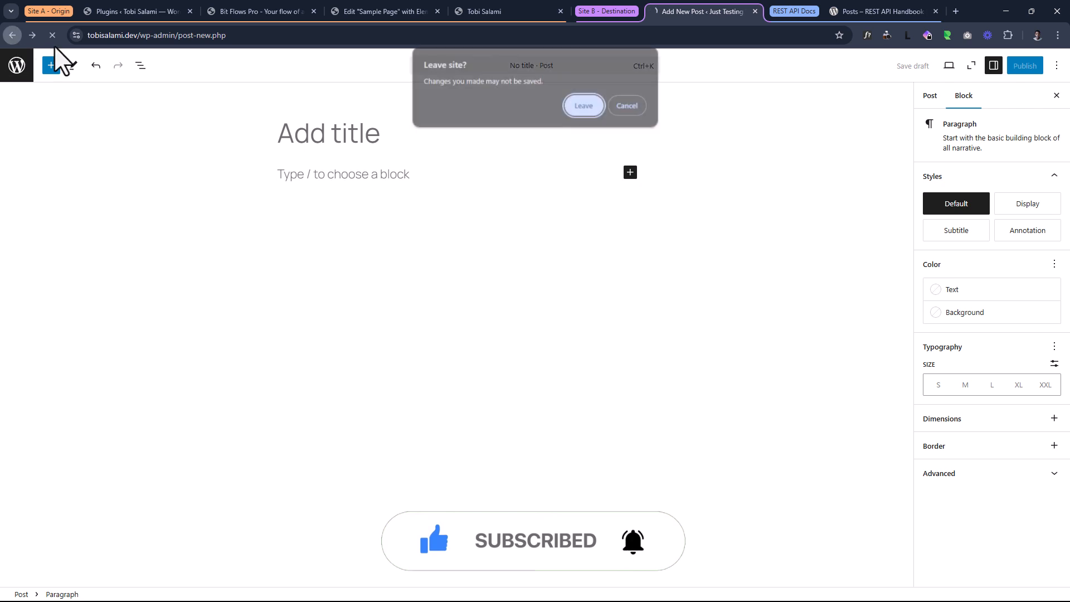
pyautogui.click(575, 113)
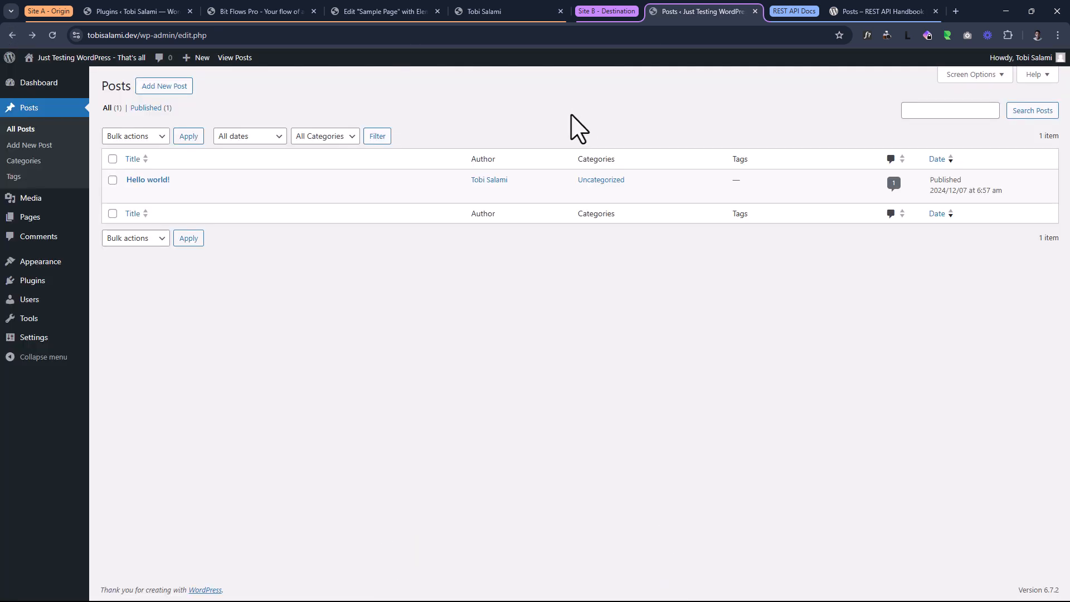
pyautogui.click(861, 9)
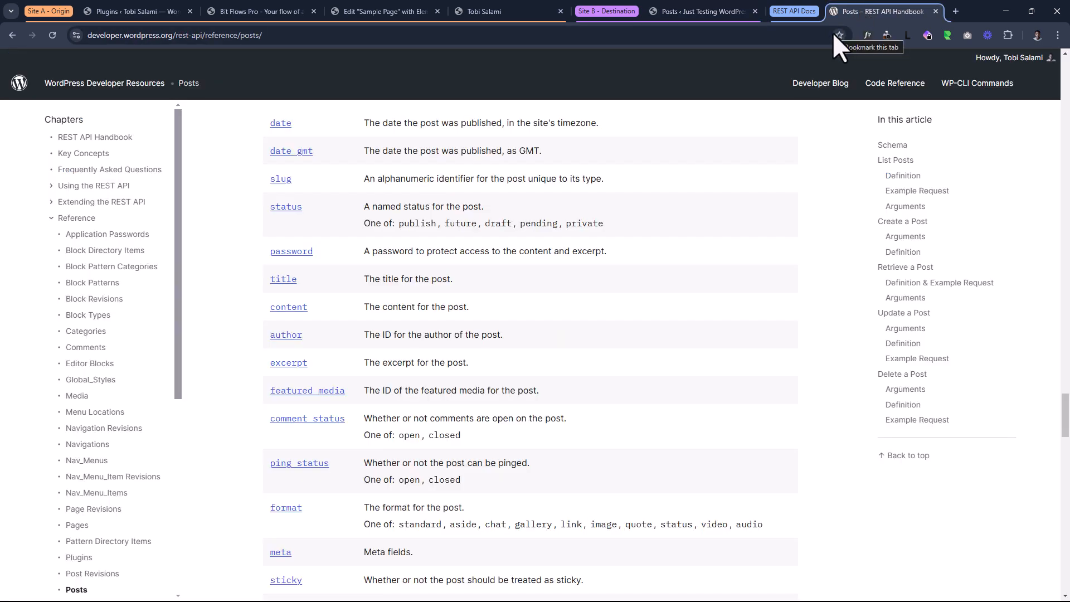
pyautogui.moveTo(369, 279); pyautogui.dragTo(461, 281)
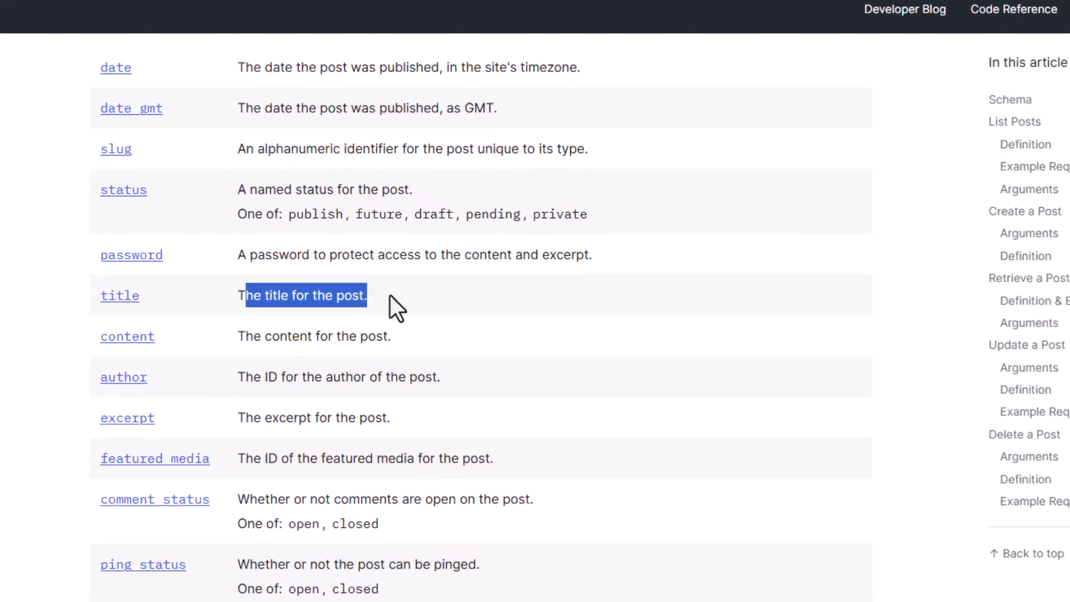
pyautogui.click(461, 281)
pyautogui.moveTo(292, 288); pyautogui.dragTo(248, 287)
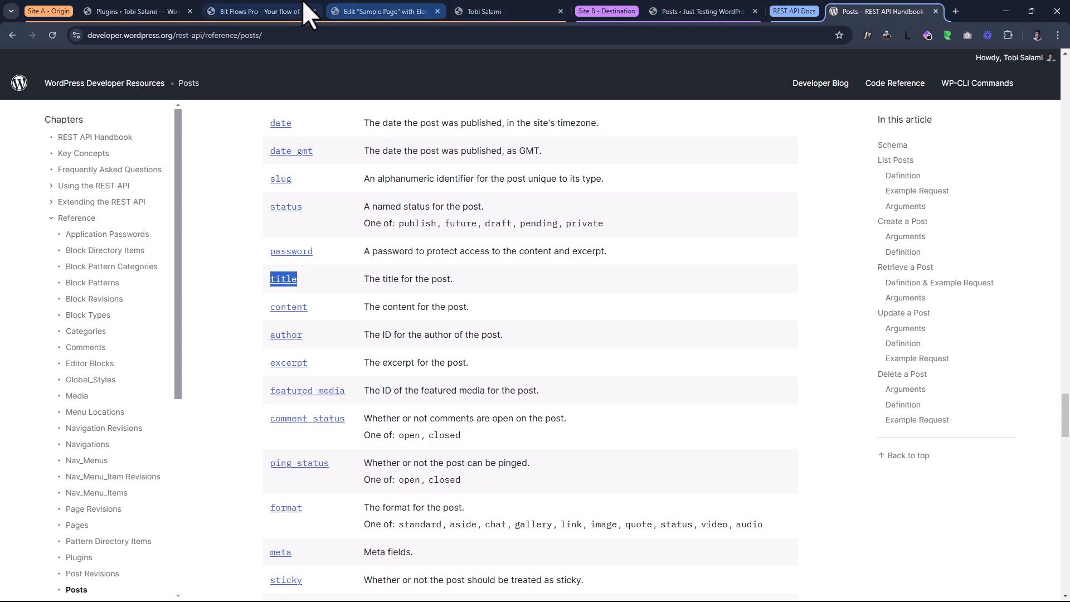
# Step: In the Bit Flows API Request, set the Body field's key to title and add a second Body field
pyautogui.click(303, 8)
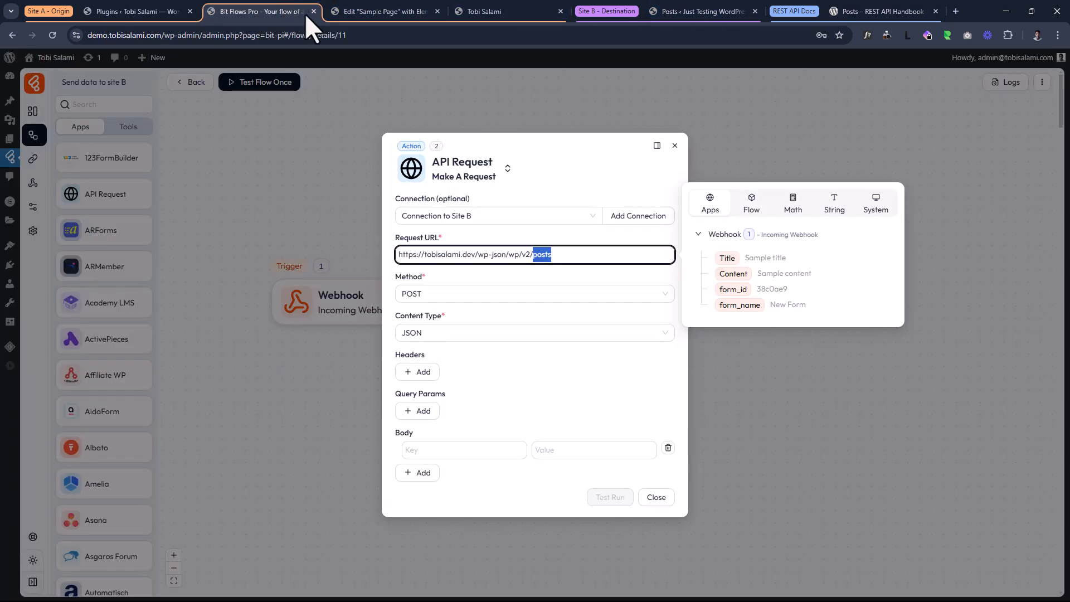
pyautogui.click(317, 504)
pyautogui.write('title')
pyautogui.click(402, 478)
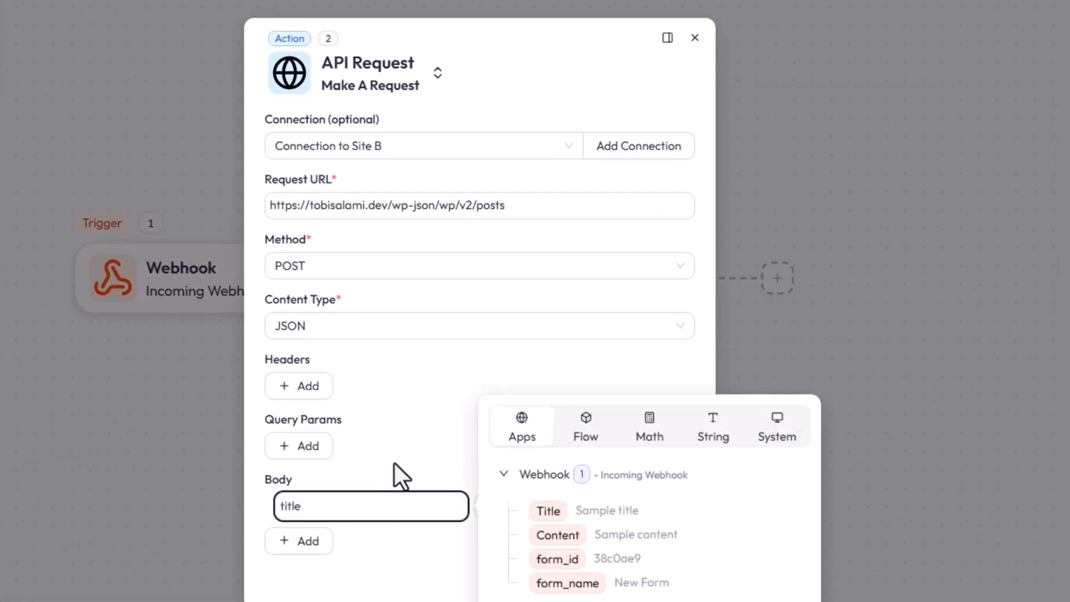
pyautogui.click(294, 542)
pyautogui.click(345, 525)
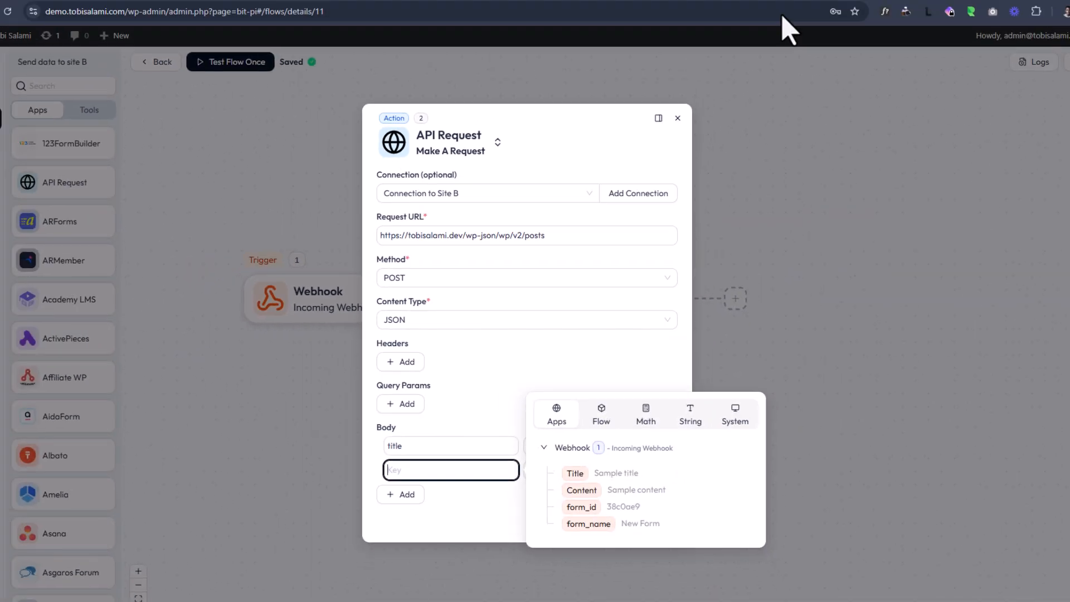
# Step: Look up the content argument in the Posts reference and set the second Body field's key to content in the API Request
pyautogui.click(876, 10)
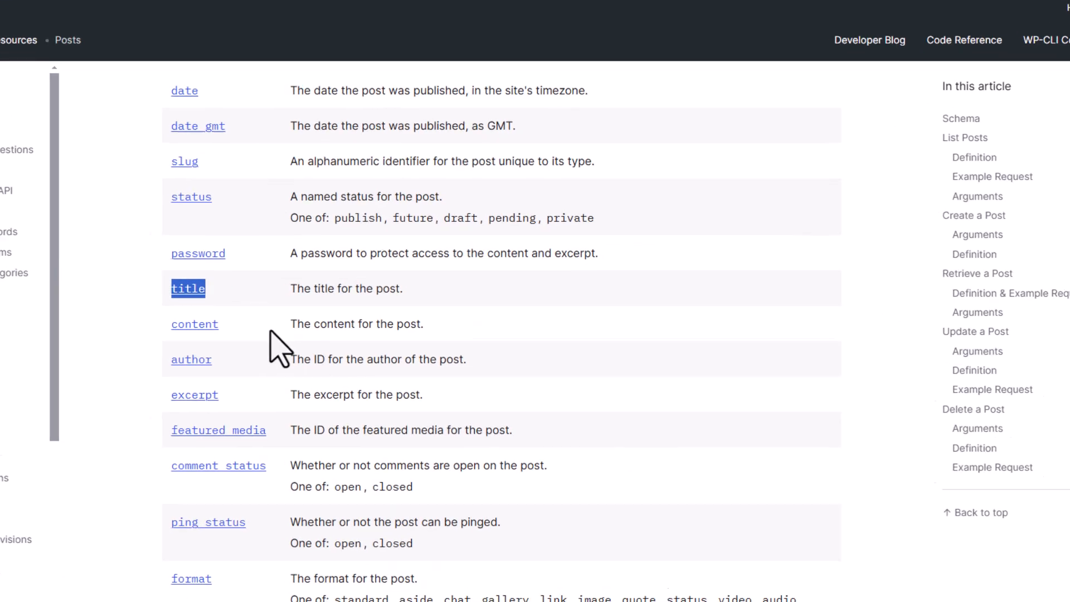
pyautogui.doubleClick(296, 307)
pyautogui.moveTo(416, 339); pyautogui.dragTo(69, 354)
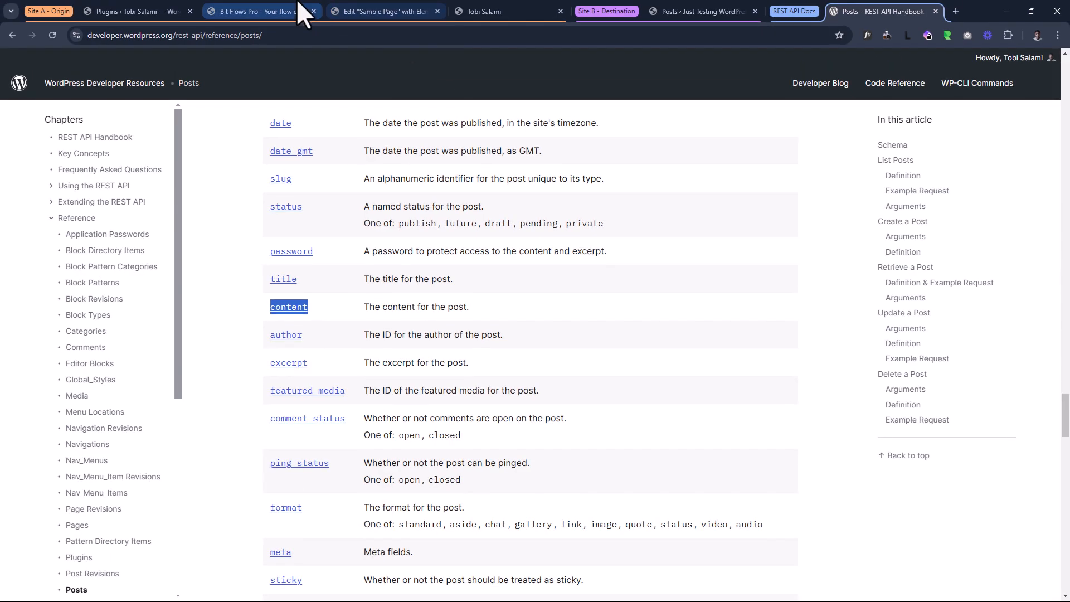
pyautogui.click(262, 11)
pyautogui.click(471, 439)
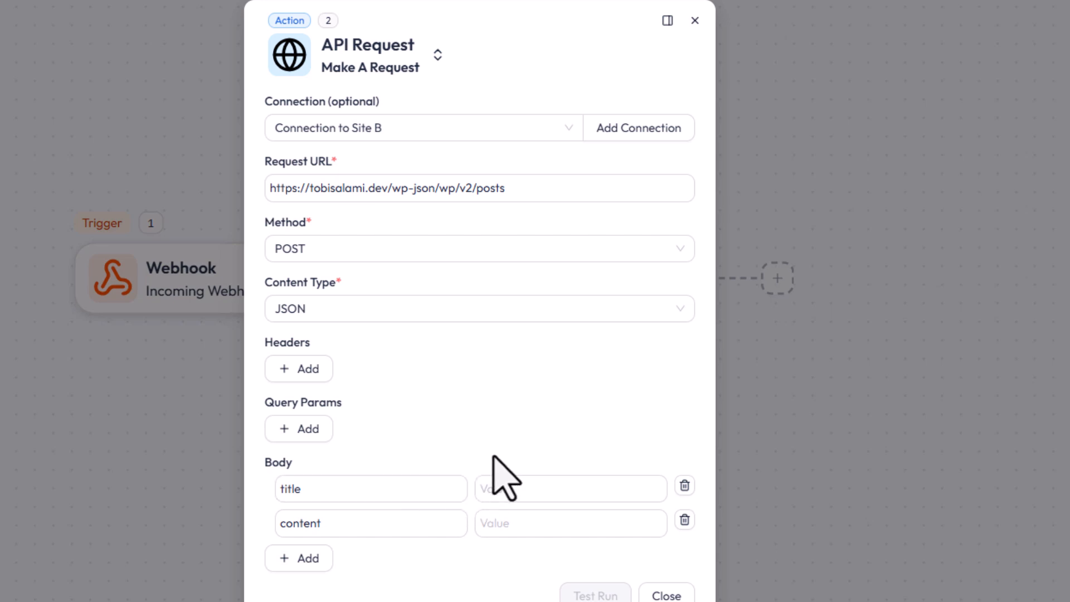
# Step: Map the title key in the API Request Body to the incoming webhook's Title value
pyautogui.moveTo(374, 497); pyautogui.dragTo(271, 508)
pyautogui.click(337, 530)
pyautogui.moveTo(336, 530); pyautogui.dragTo(366, 444)
pyautogui.click(390, 458)
pyautogui.click(504, 489)
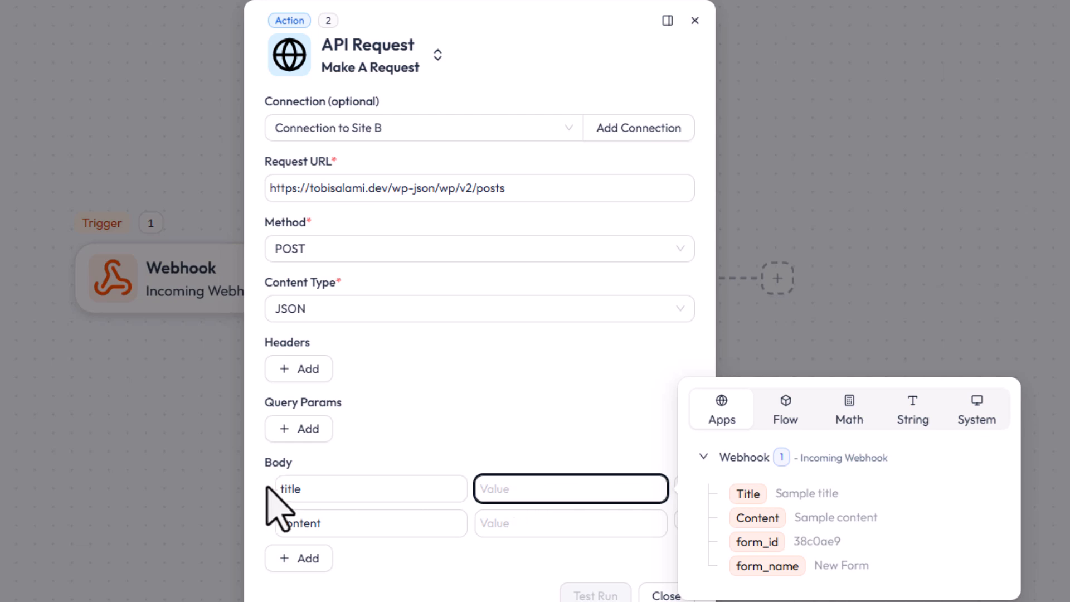
pyautogui.moveTo(322, 491); pyautogui.dragTo(253, 501)
pyautogui.click(529, 490)
pyautogui.click(747, 493)
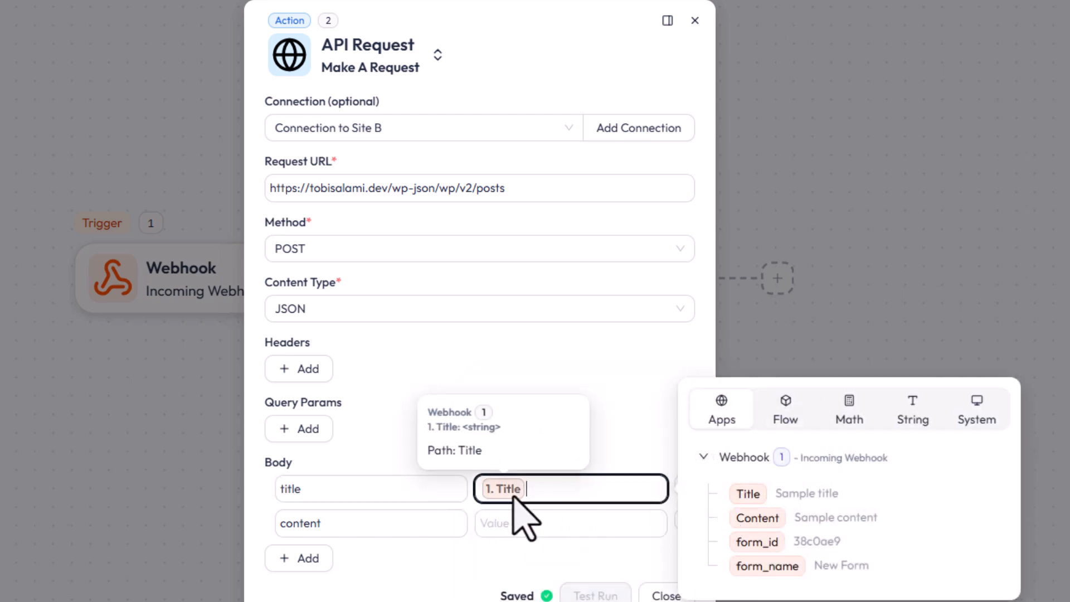
# Step: Map the content key in the Body to the webhook's Content value and close the API Request settings
pyautogui.moveTo(902, 468); pyautogui.dragTo(741, 455)
pyautogui.click(511, 522)
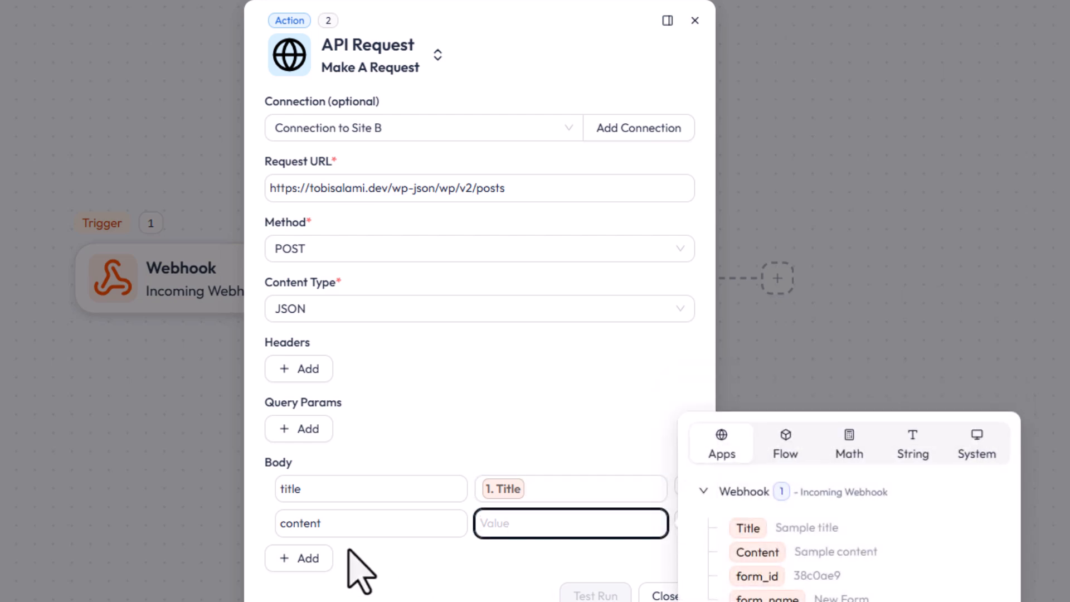
pyautogui.click(768, 553)
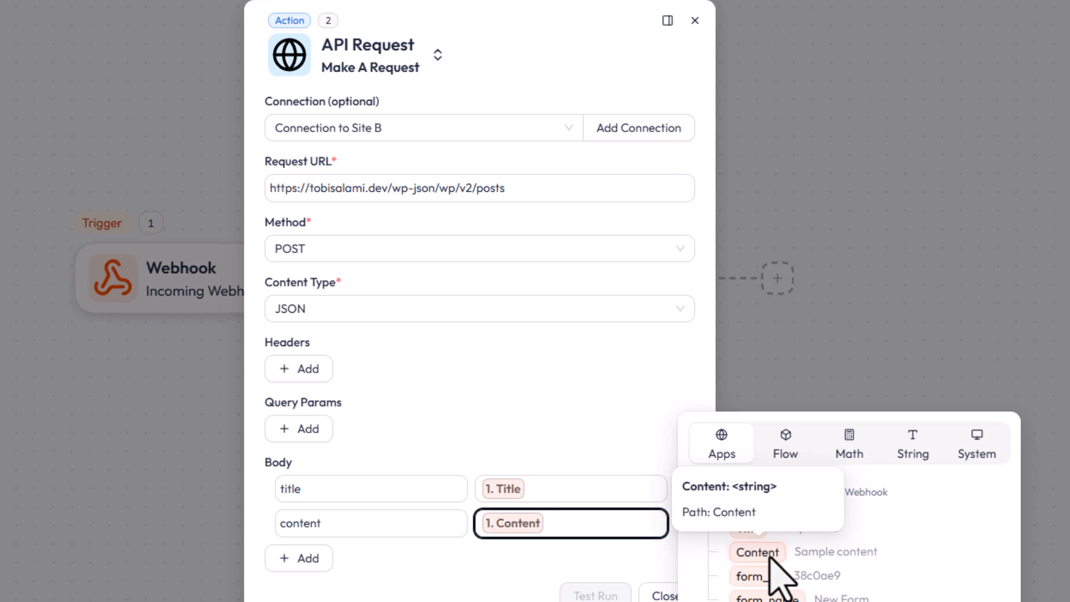
pyautogui.click(624, 459)
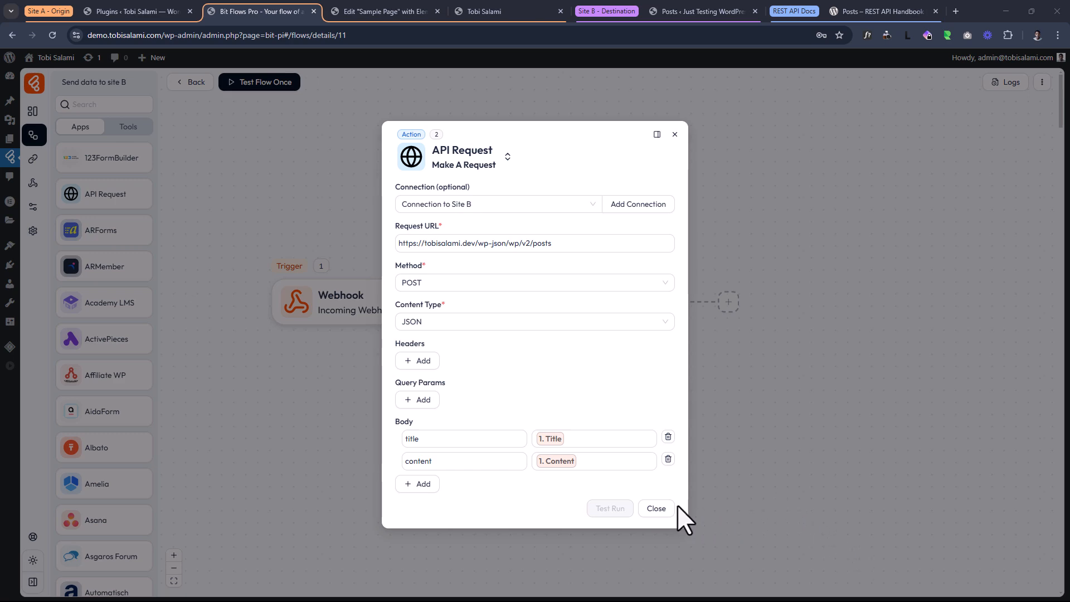
pyautogui.click(658, 509)
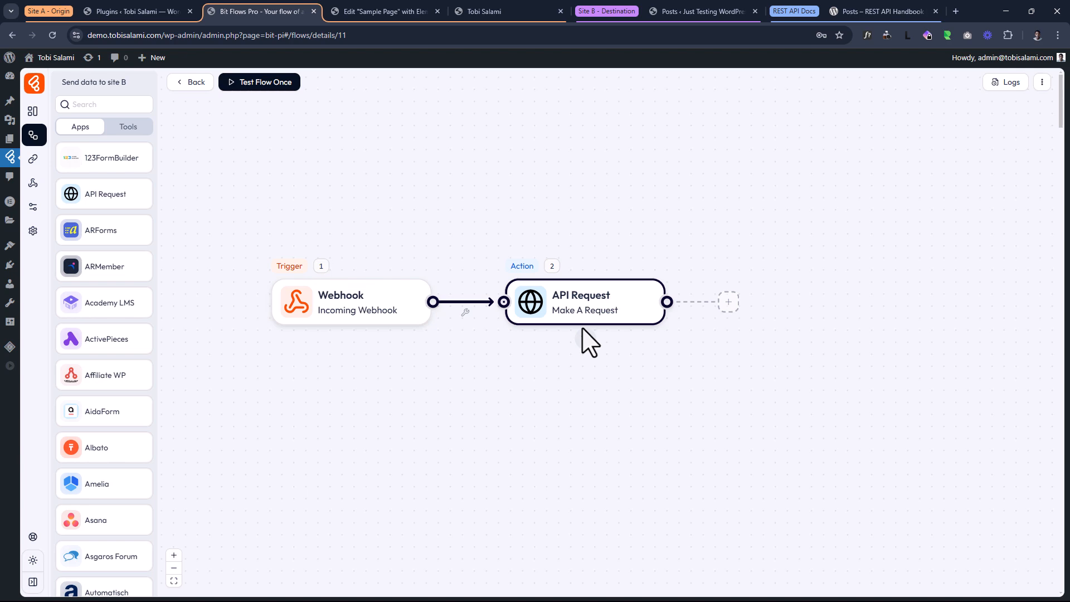
# Step: Submit the Site A form with the title "Anything of our choice" and the text "Hey how are you doing today?"
pyautogui.click(491, 11)
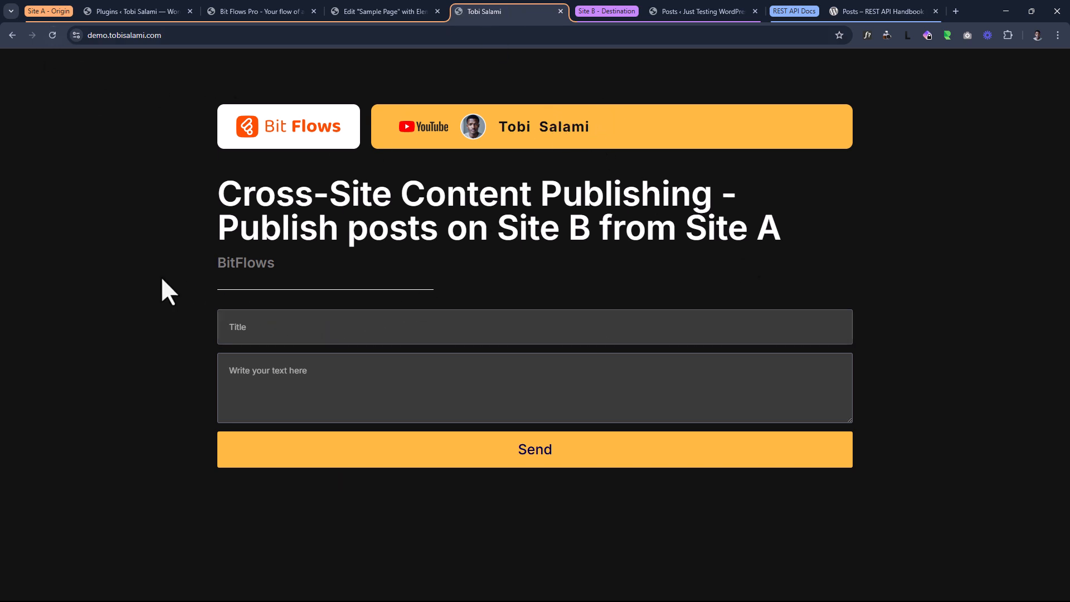
pyautogui.click(243, 329)
pyautogui.write('Anything of our choice')
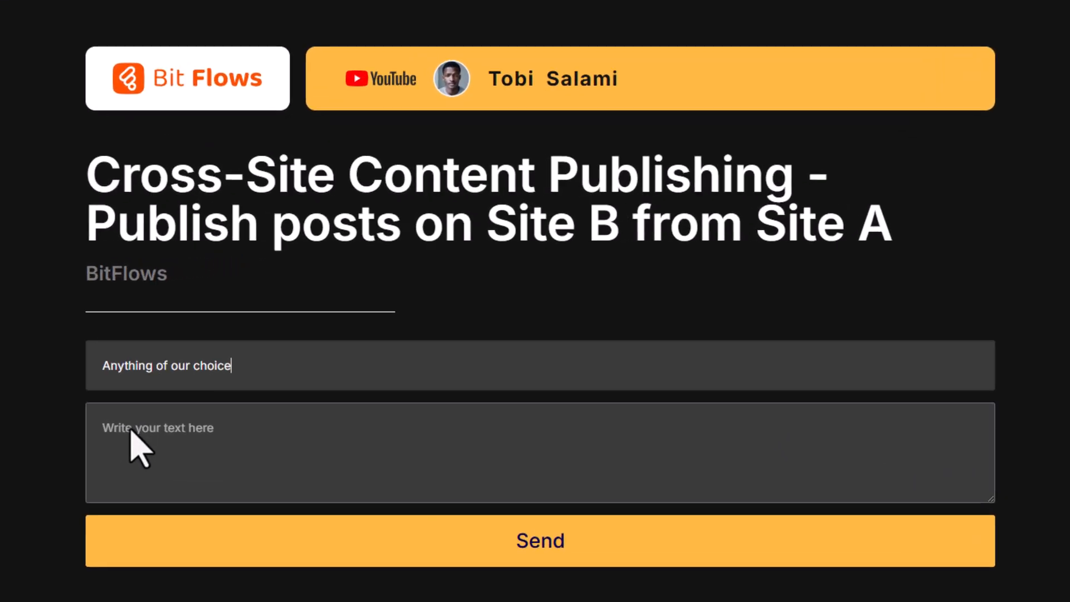
pyautogui.click(183, 404)
pyautogui.write('Hey how are you doing today?')
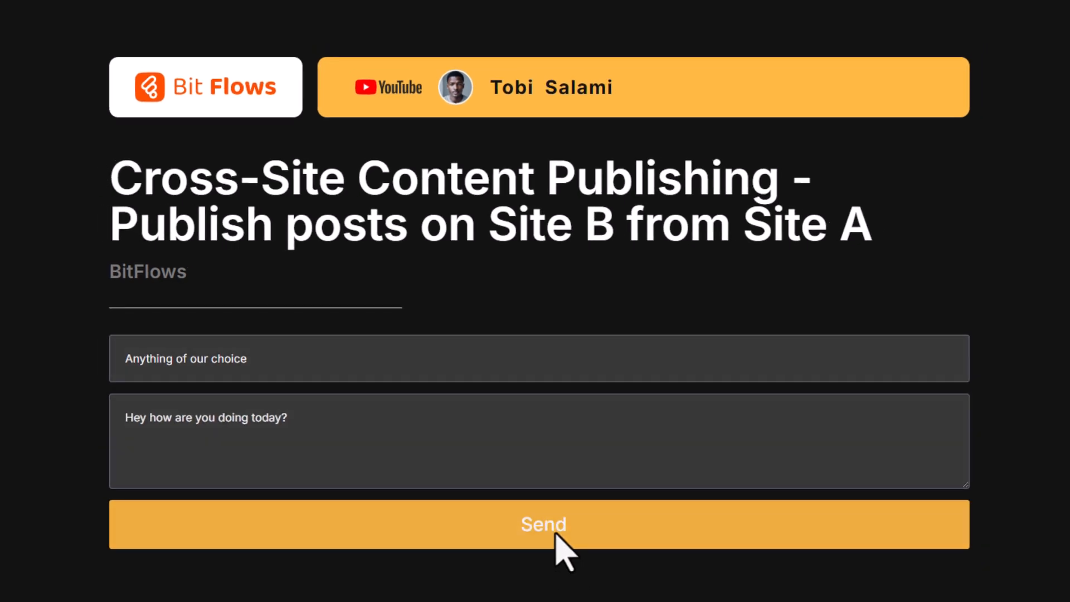
pyautogui.click(555, 532)
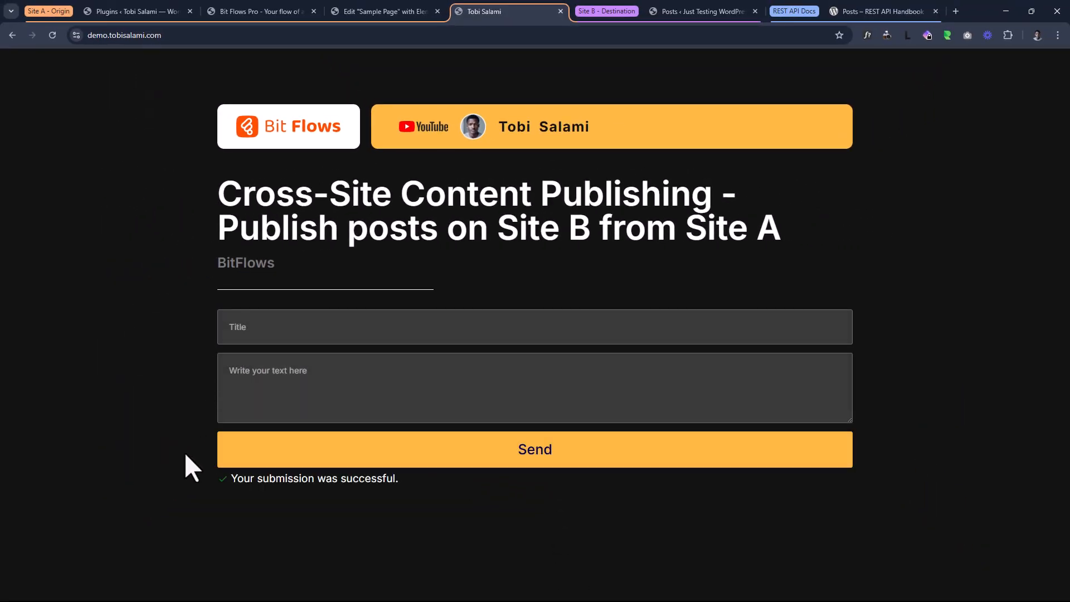
pyautogui.moveTo(445, 481); pyautogui.dragTo(189, 482)
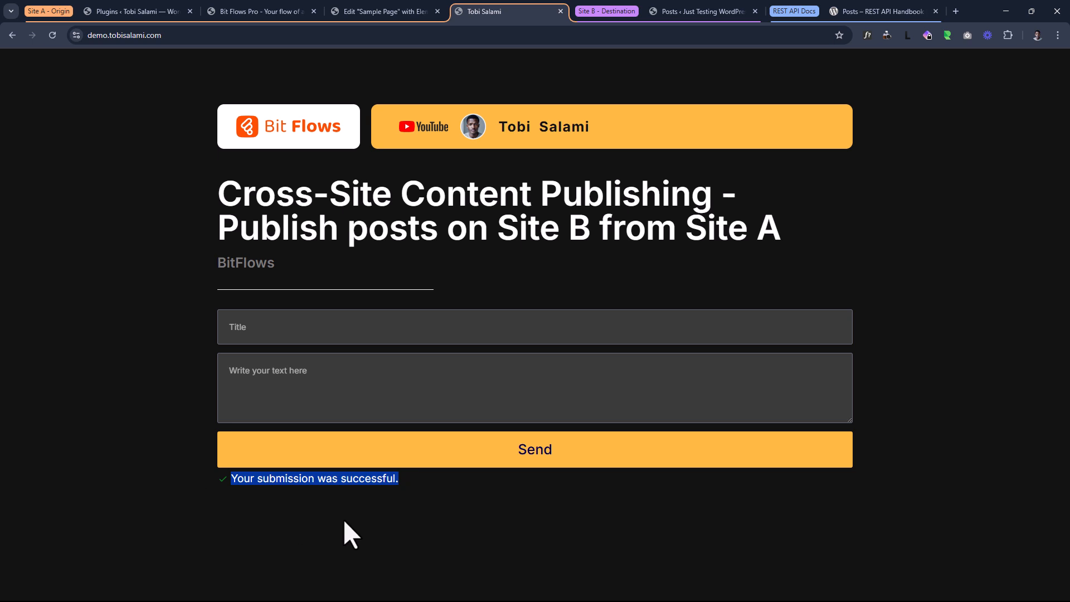
pyautogui.click(371, 517)
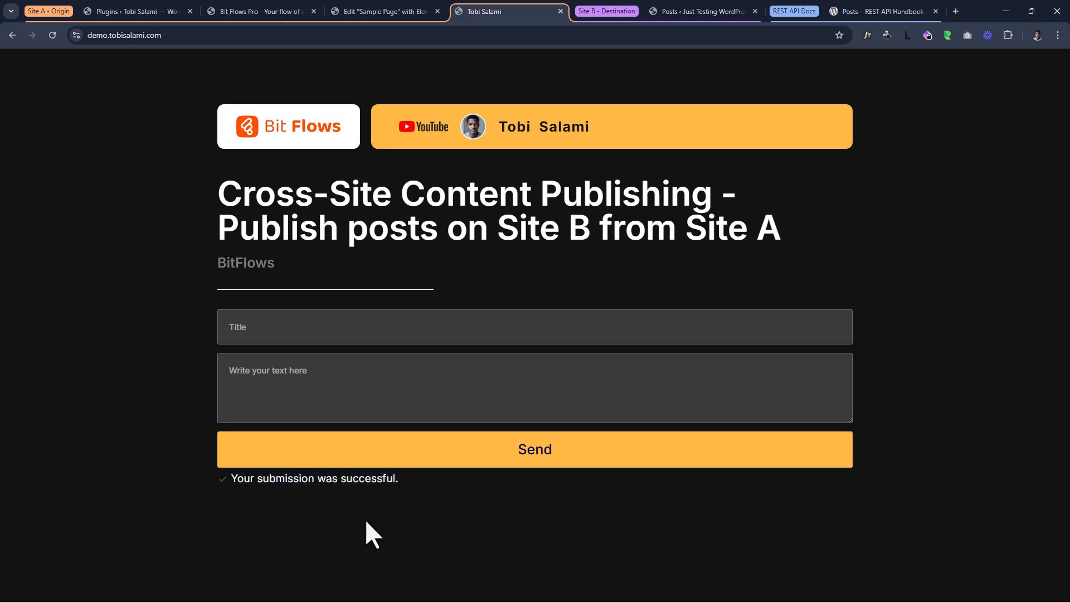
# Step: Refresh the Posts list on Site B and open the "Anything of our choice" post to check its title and content
pyautogui.click(666, 11)
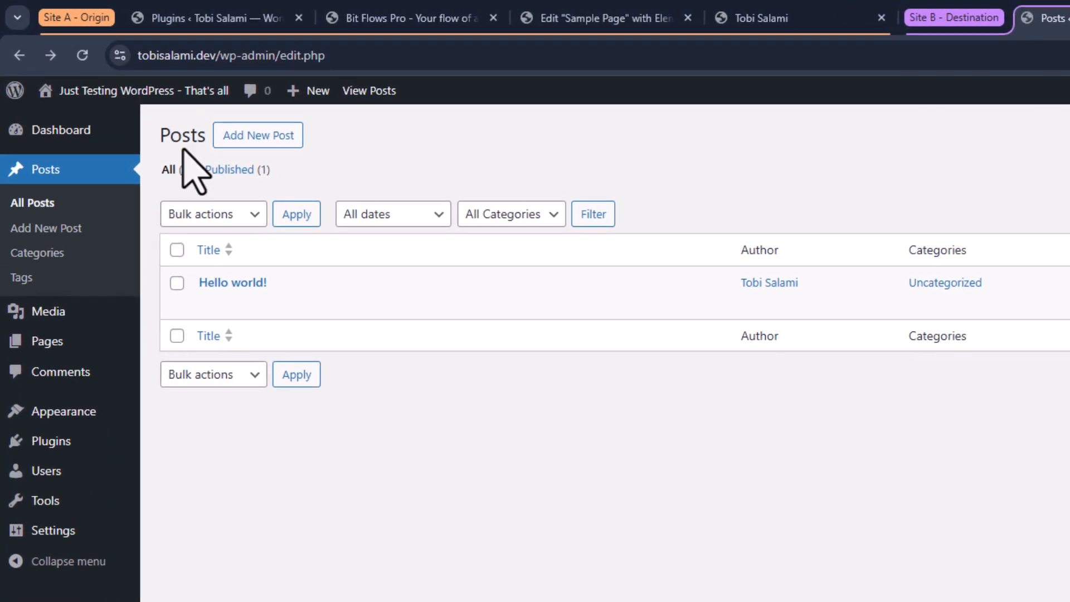
pyautogui.click(82, 55)
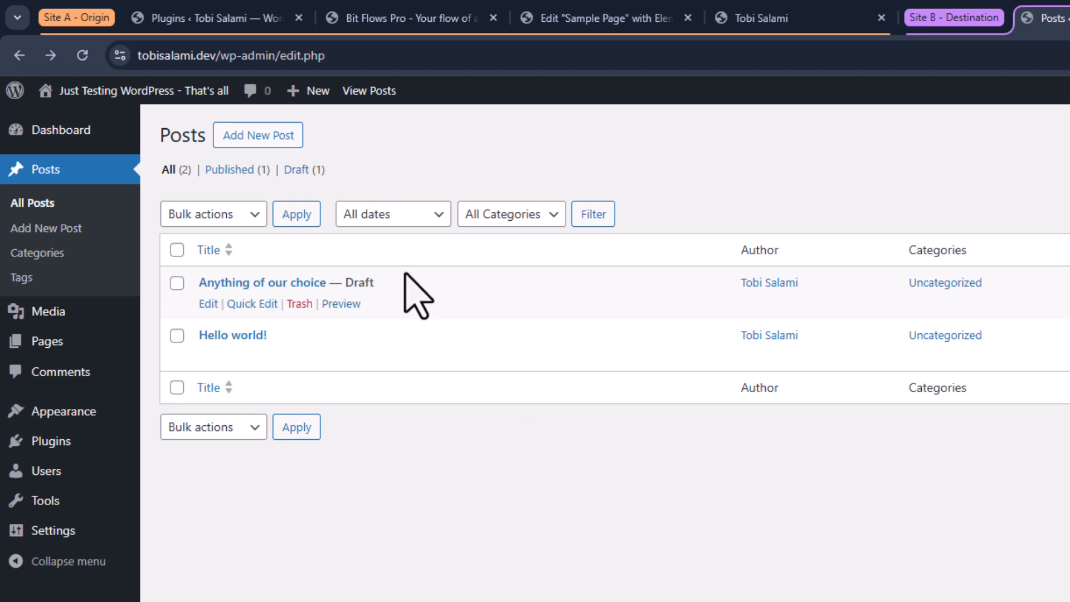
pyautogui.moveTo(336, 286); pyautogui.dragTo(372, 284)
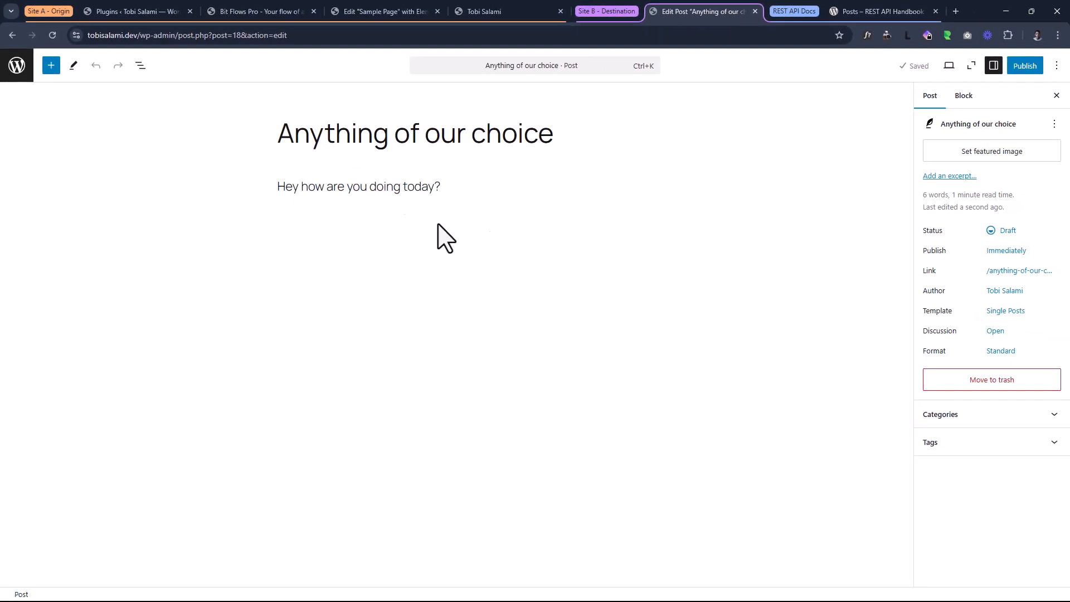
# Step: Return to the Posts list and examine the Status options in Quick Edit for "Anything of our choice", leaving without saving
pyautogui.click(11, 35)
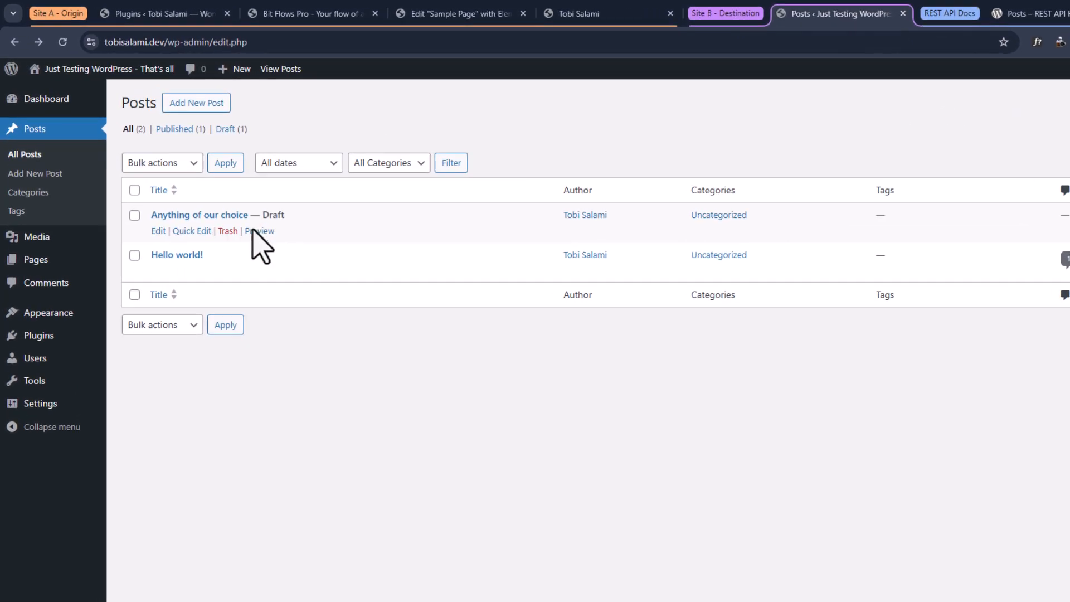
pyautogui.click(193, 231)
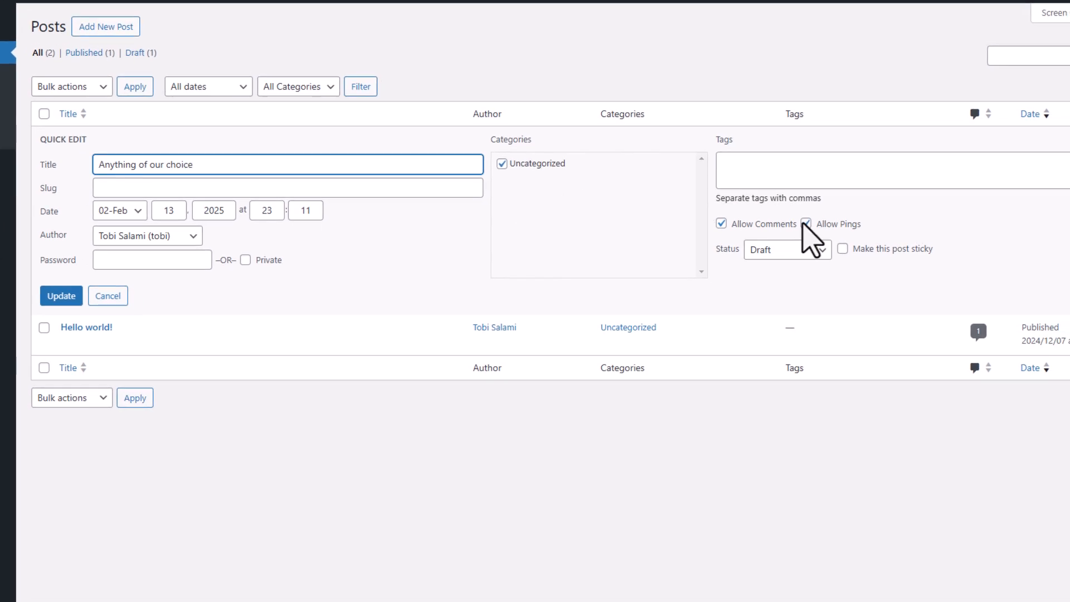
pyautogui.click(811, 251)
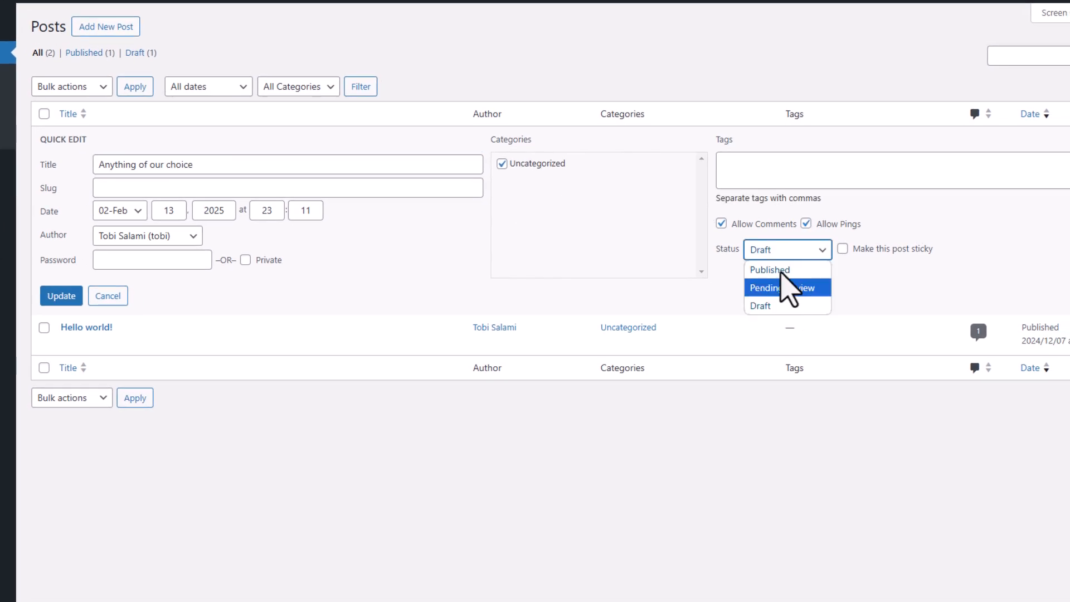
pyautogui.click(103, 292)
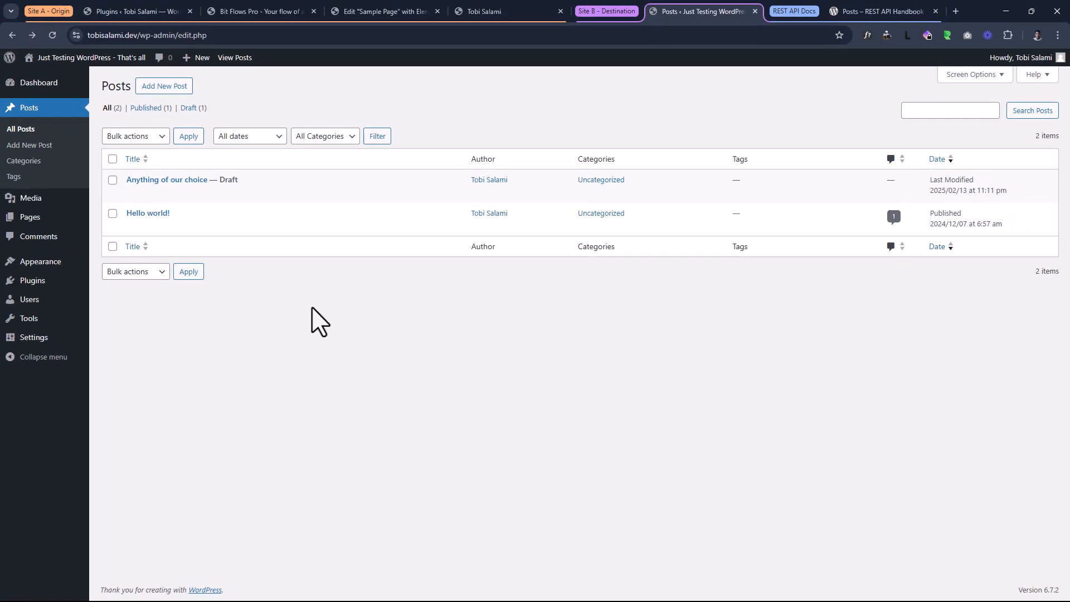
# Step: Compare the Create a Post arguments in the Posts reference with the draft's Status options in Quick Edit on Site B, leaving without saving
pyautogui.click(878, 10)
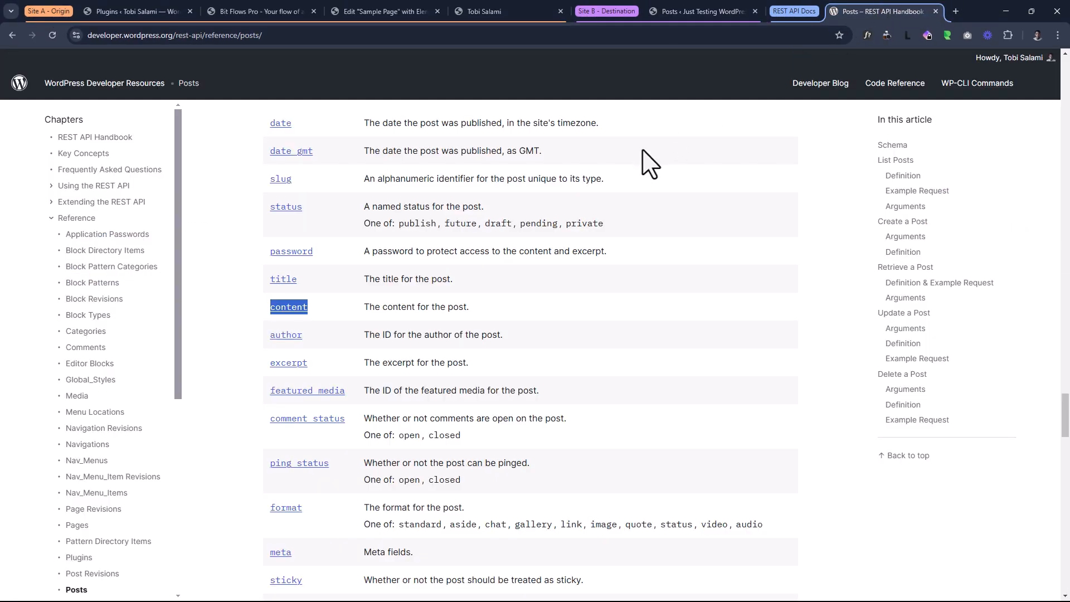
pyautogui.scroll(-5, 407, 356)
pyautogui.scroll(9, 402, 359)
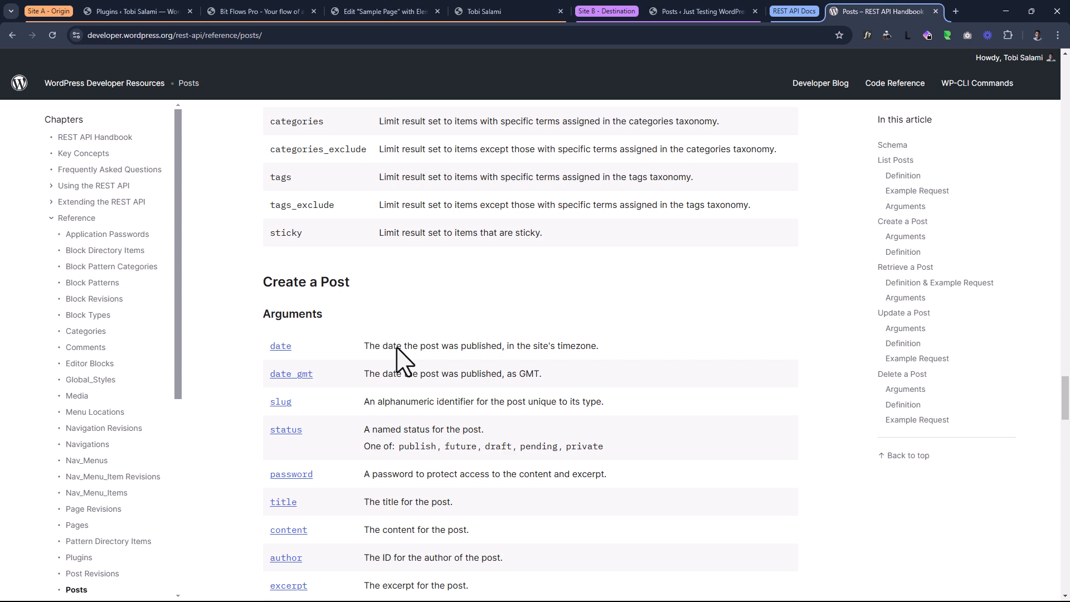
pyautogui.click(692, 11)
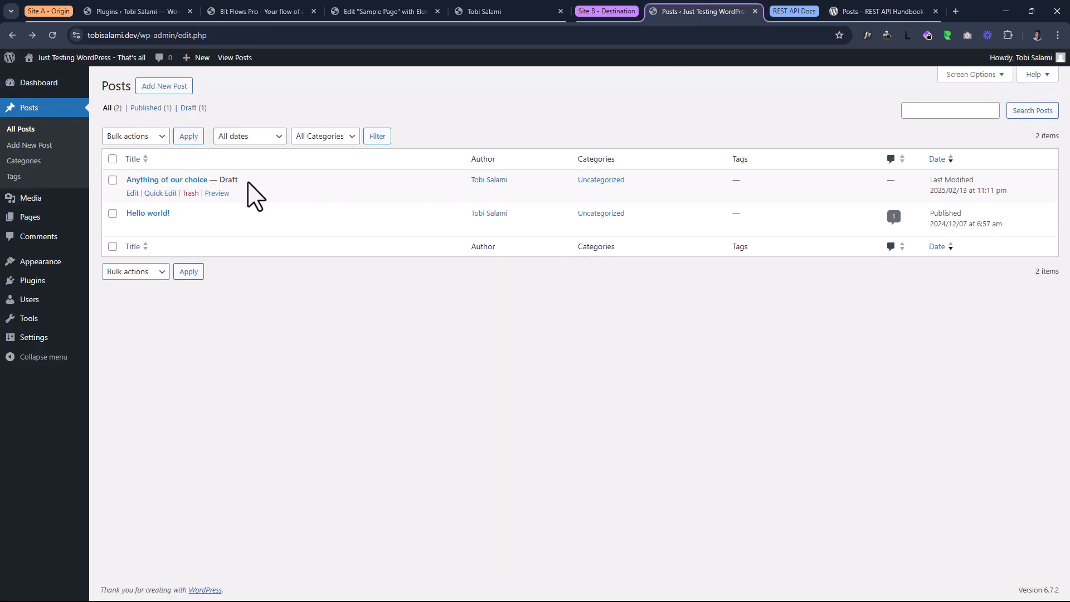
pyautogui.click(160, 193)
pyautogui.click(741, 270)
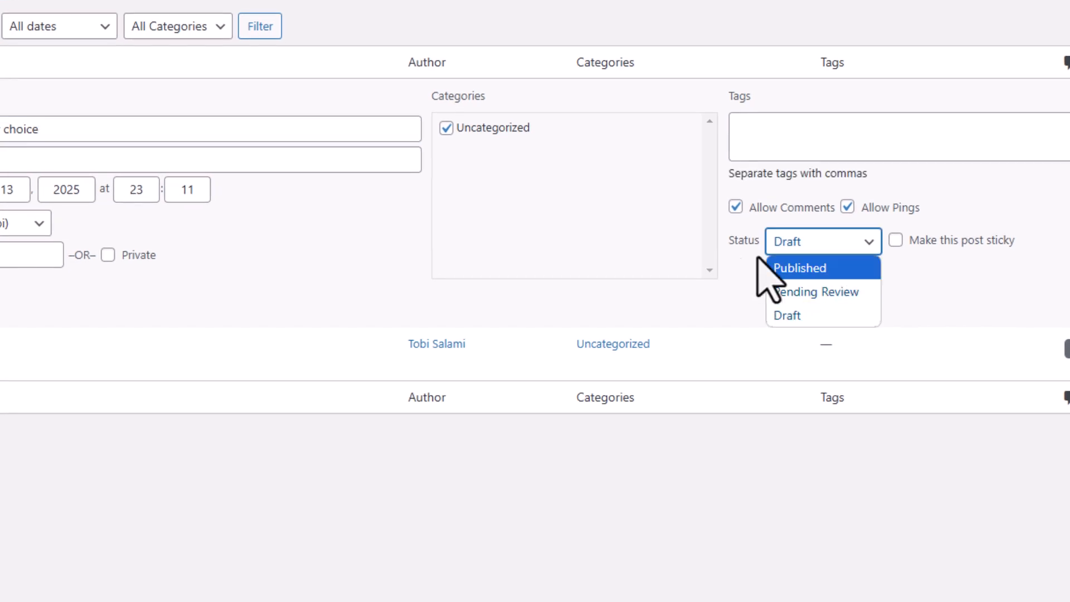
pyautogui.click(731, 268)
pyautogui.click(89, 309)
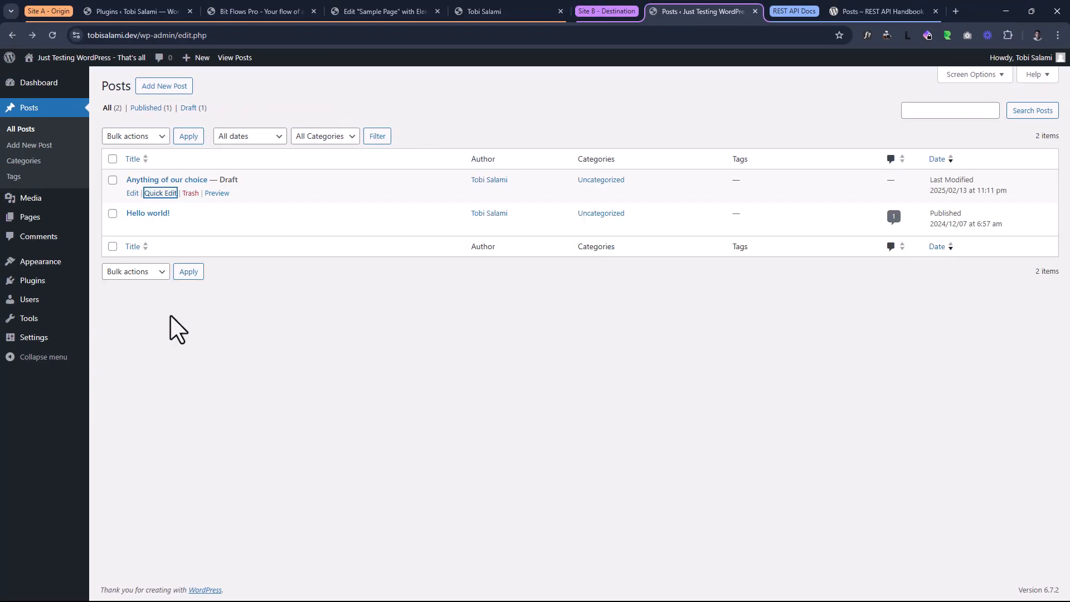
# Step: Examine the status argument and its allowed values under Create a Post in the REST API Posts reference
pyautogui.click(886, 11)
pyautogui.scroll(-2, 546, 388)
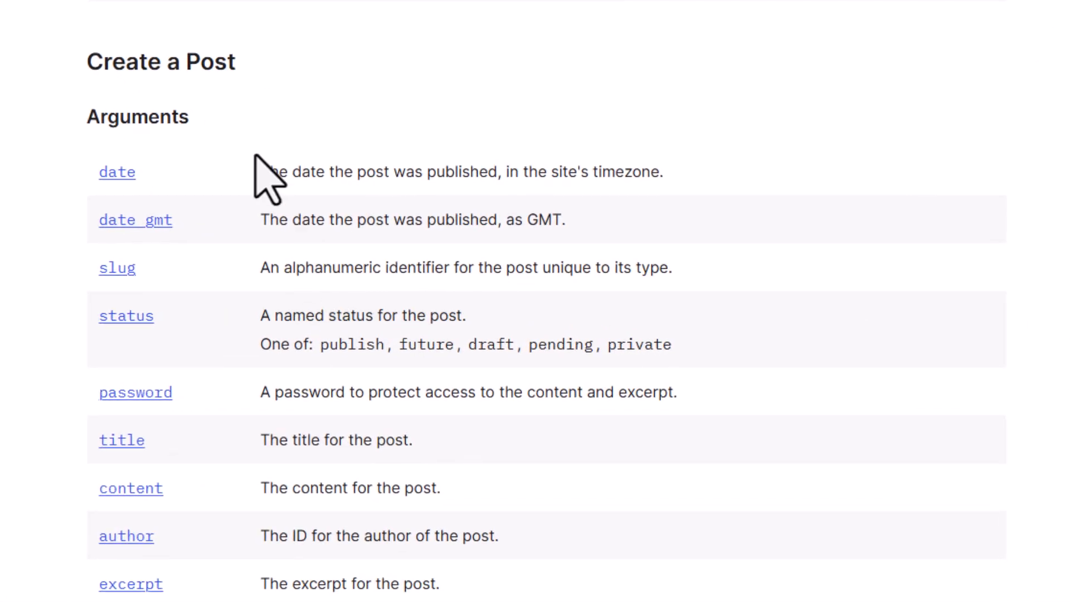
pyautogui.moveTo(162, 317); pyautogui.dragTo(39, 310)
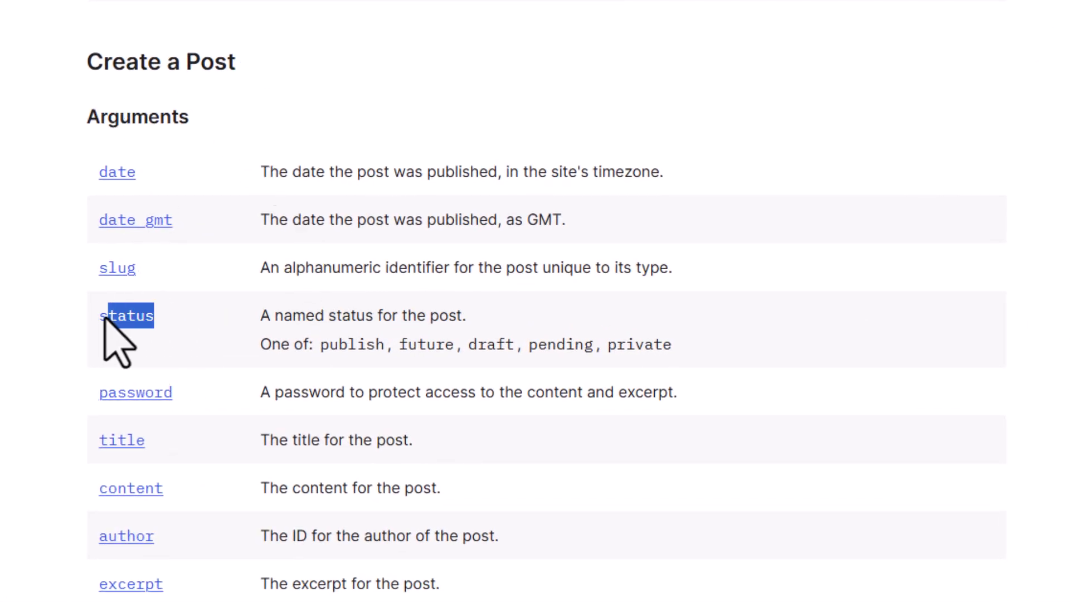
pyautogui.moveTo(261, 316); pyautogui.dragTo(471, 328)
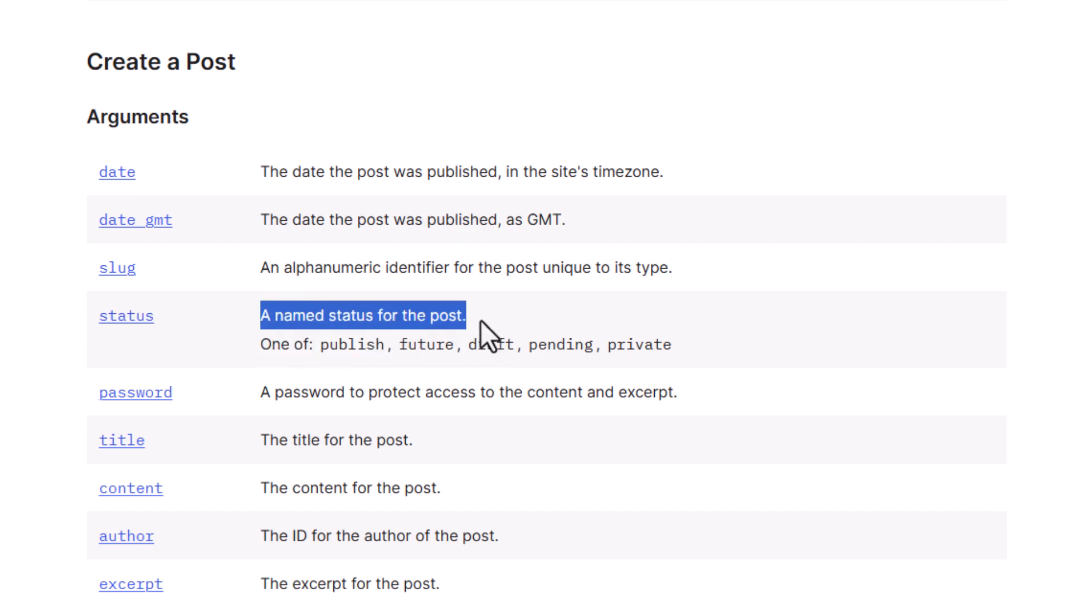
pyautogui.click(347, 340)
pyautogui.doubleClick(357, 345)
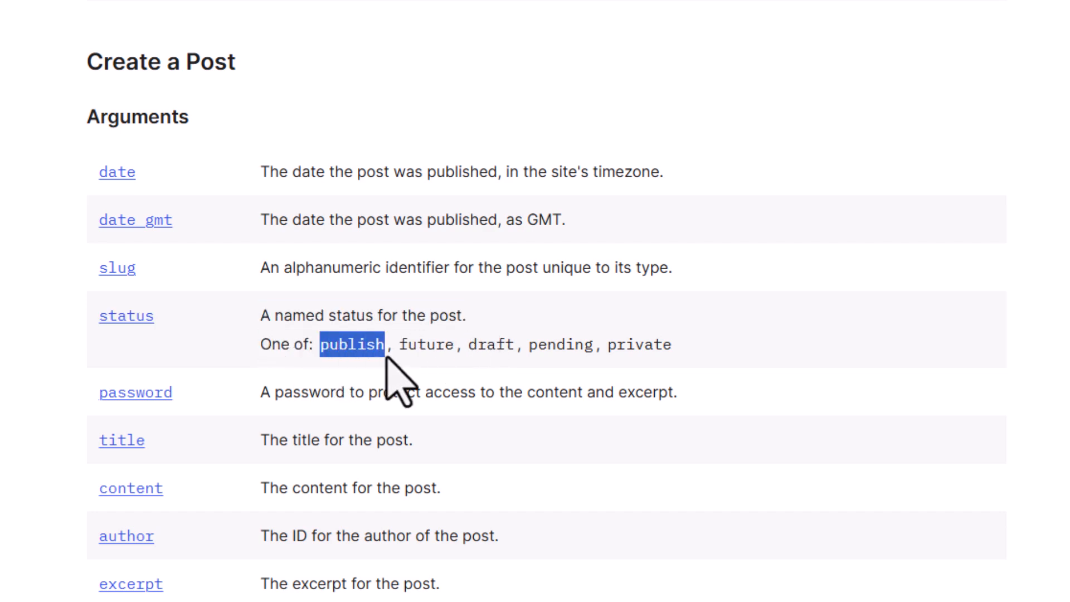
pyautogui.doubleClick(415, 345)
pyautogui.click(492, 359)
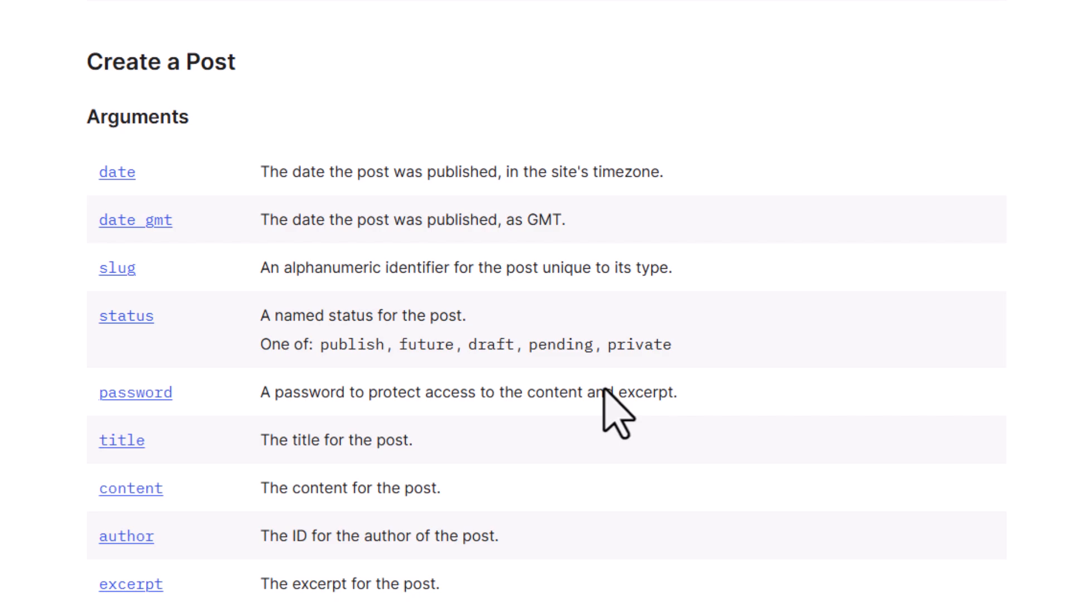
pyautogui.moveTo(120, 322); pyautogui.dragTo(91, 323)
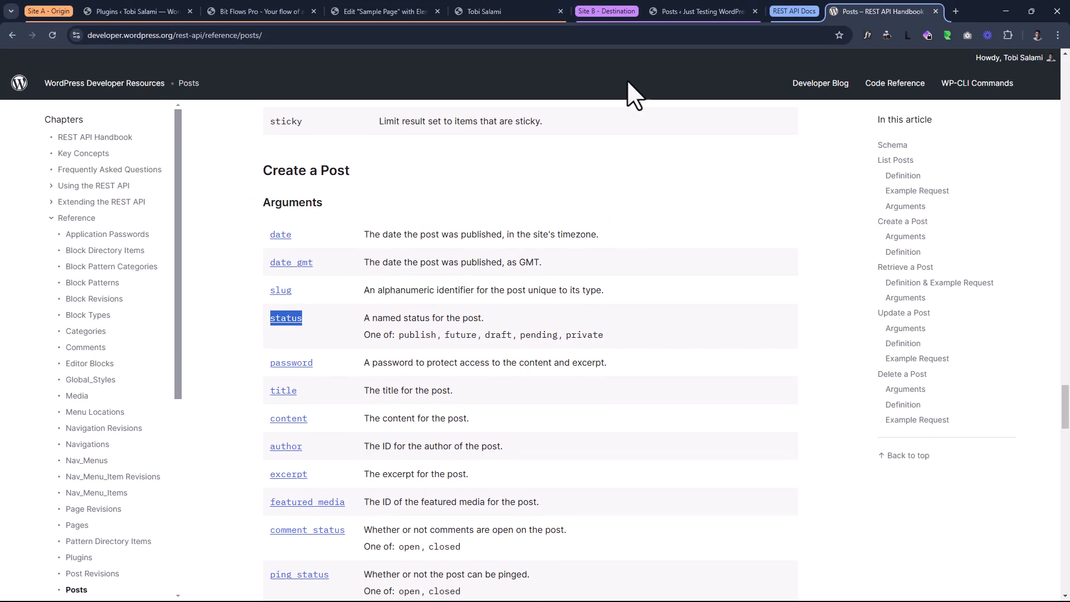
# Step: Add a body row with the key "status" to the API Request action in the Bit Flows flow
pyautogui.click(253, 8)
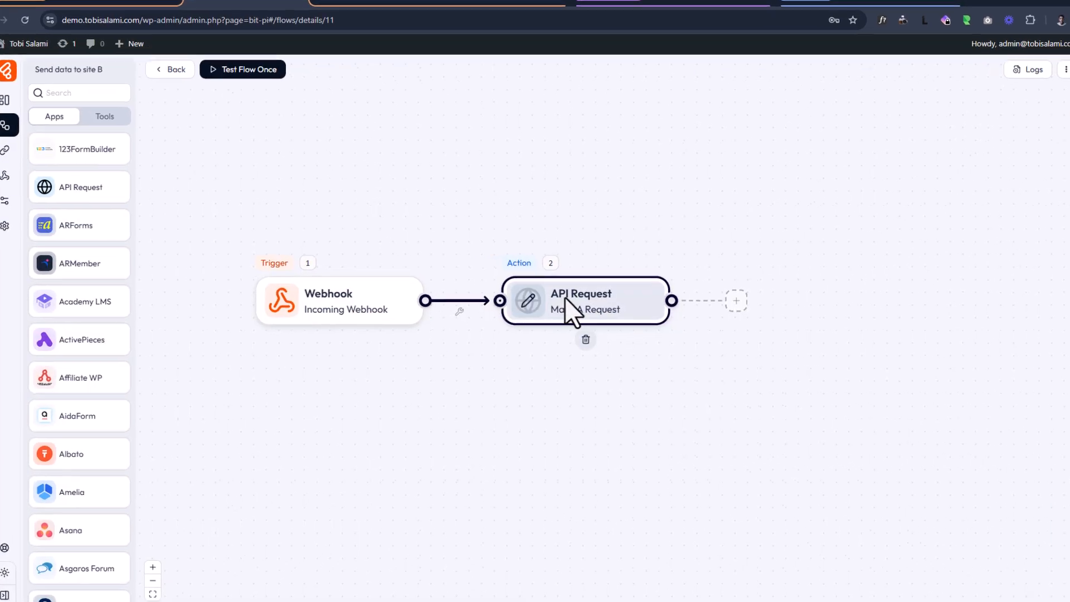
pyautogui.click(566, 299)
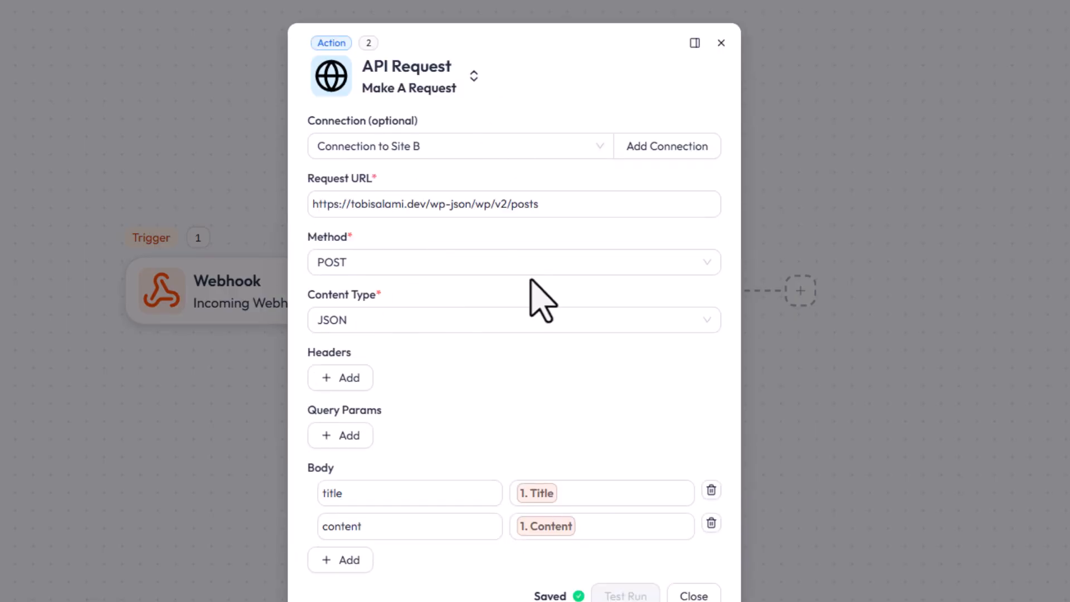
pyautogui.click(357, 559)
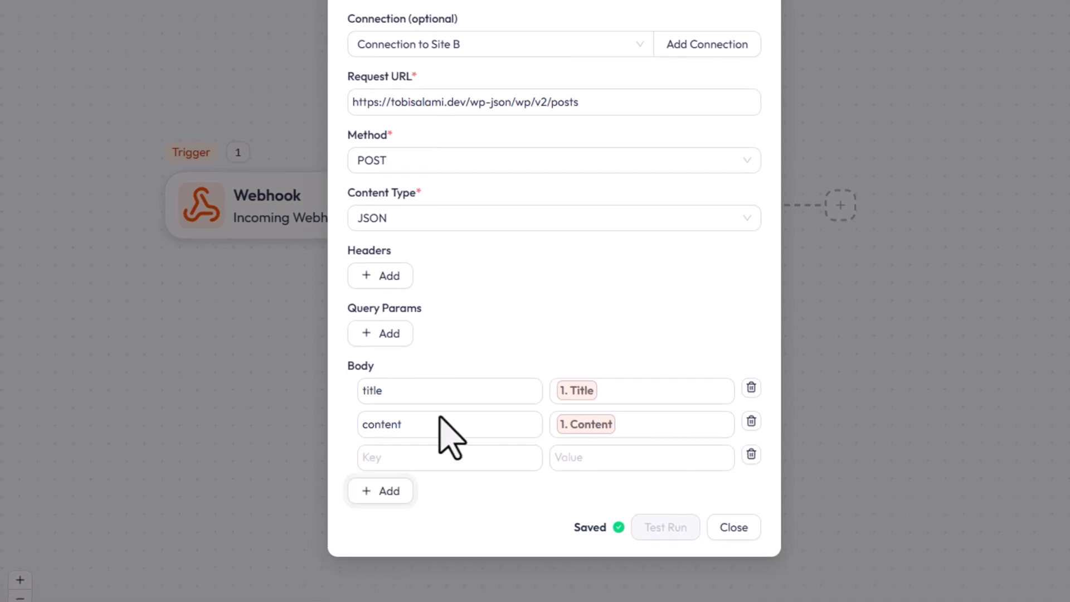
pyautogui.click(439, 419)
pyautogui.click(446, 455)
pyautogui.write('status')
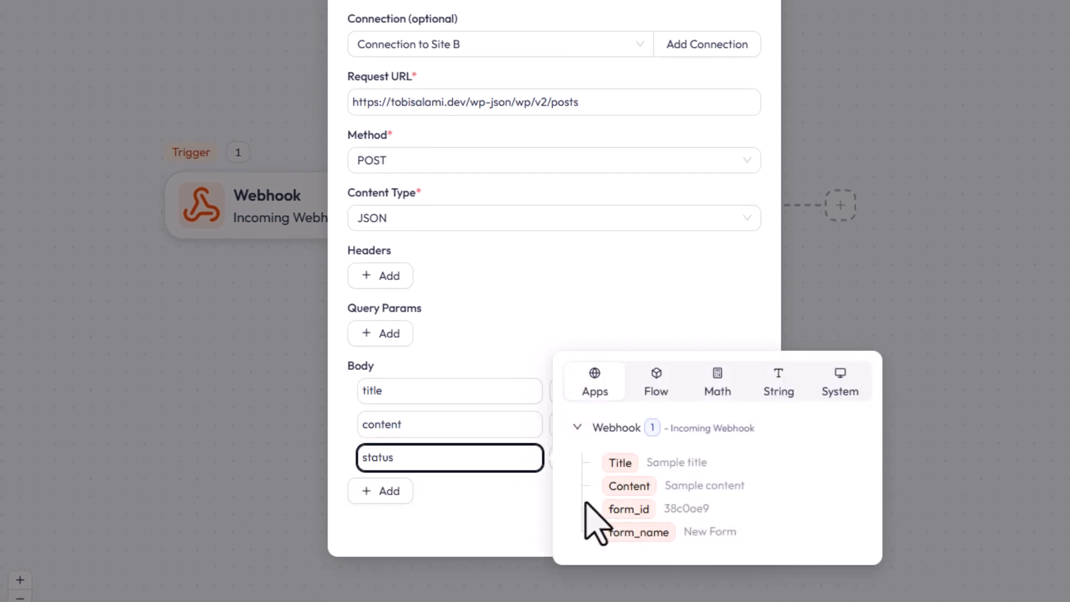
pyautogui.click(482, 372)
pyautogui.click(578, 466)
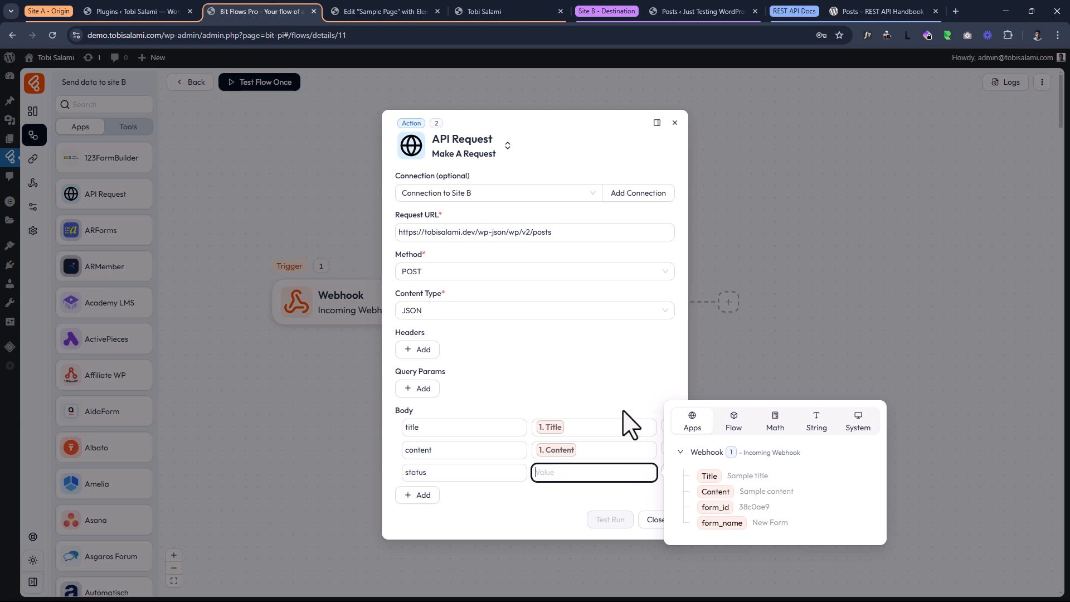
# Step: Review the form's fields in the Elementor editor and the Posts list on Site B
pyautogui.click(379, 9)
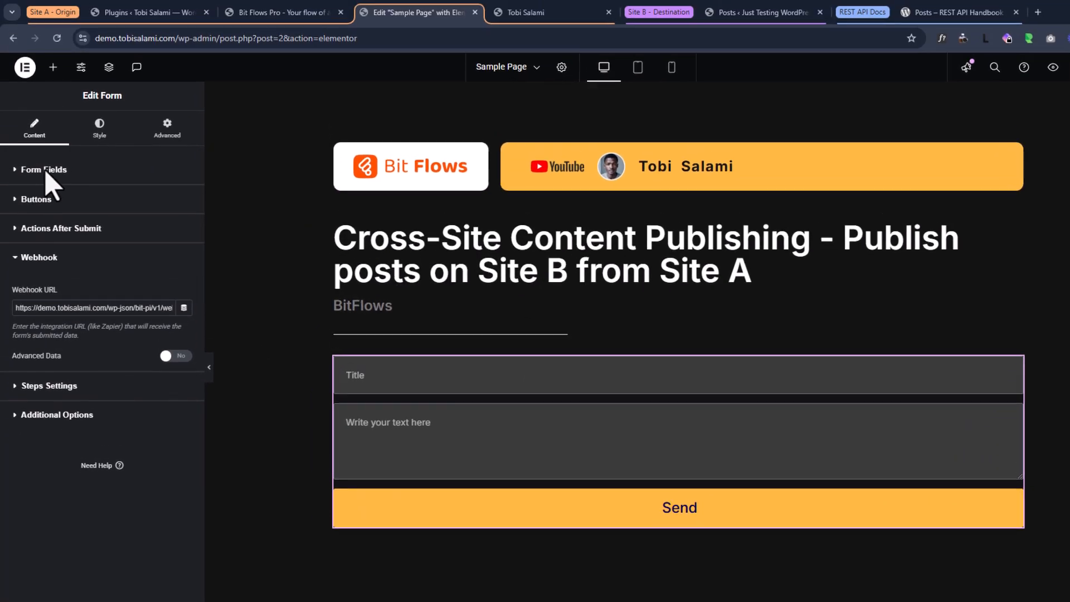
pyautogui.click(25, 120)
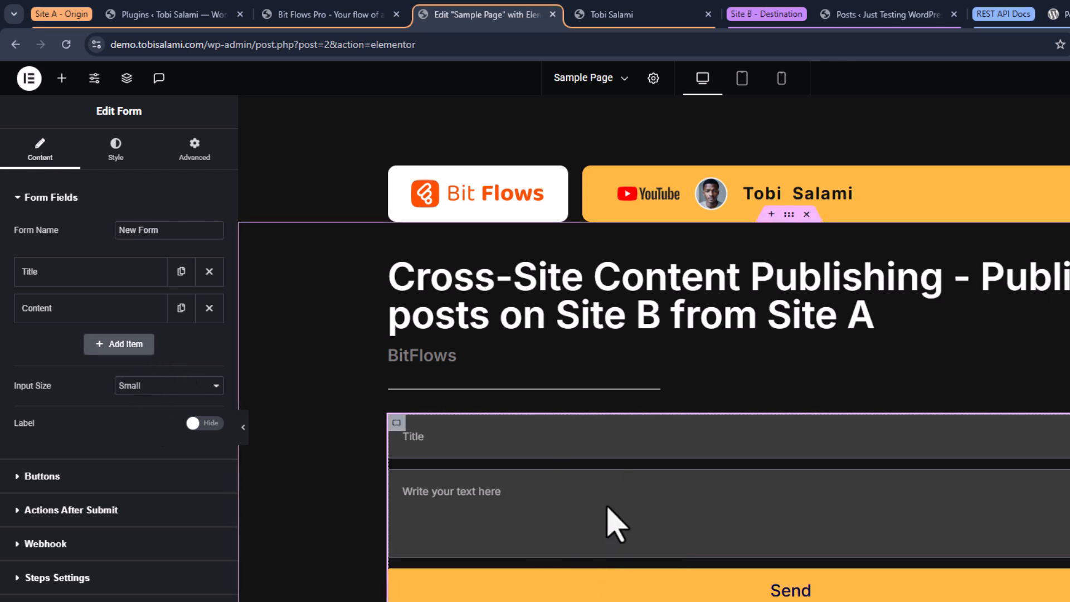
pyautogui.click(289, 12)
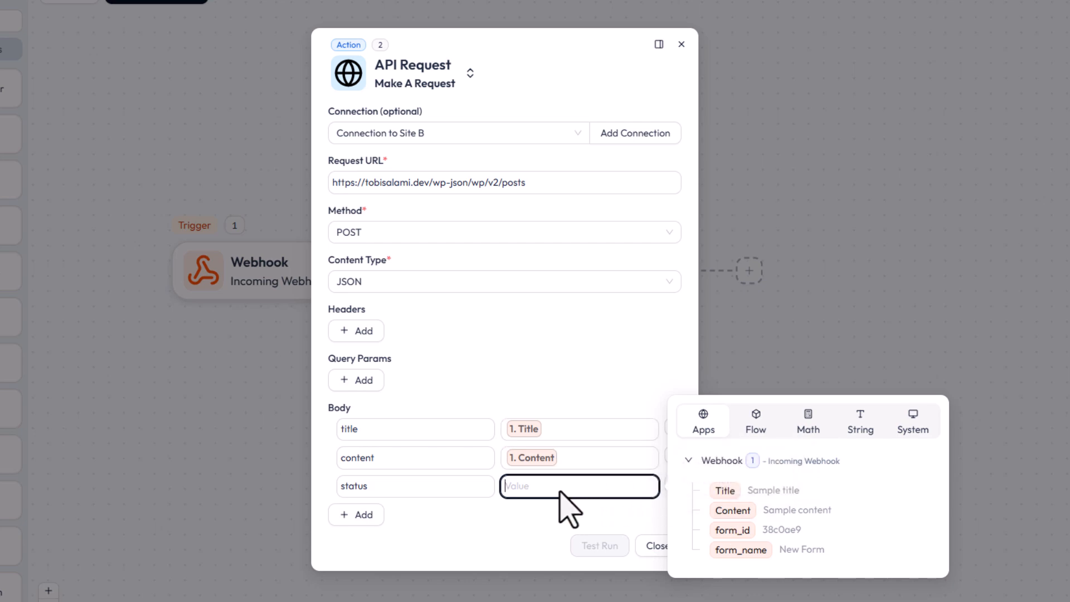
pyautogui.click(671, 3)
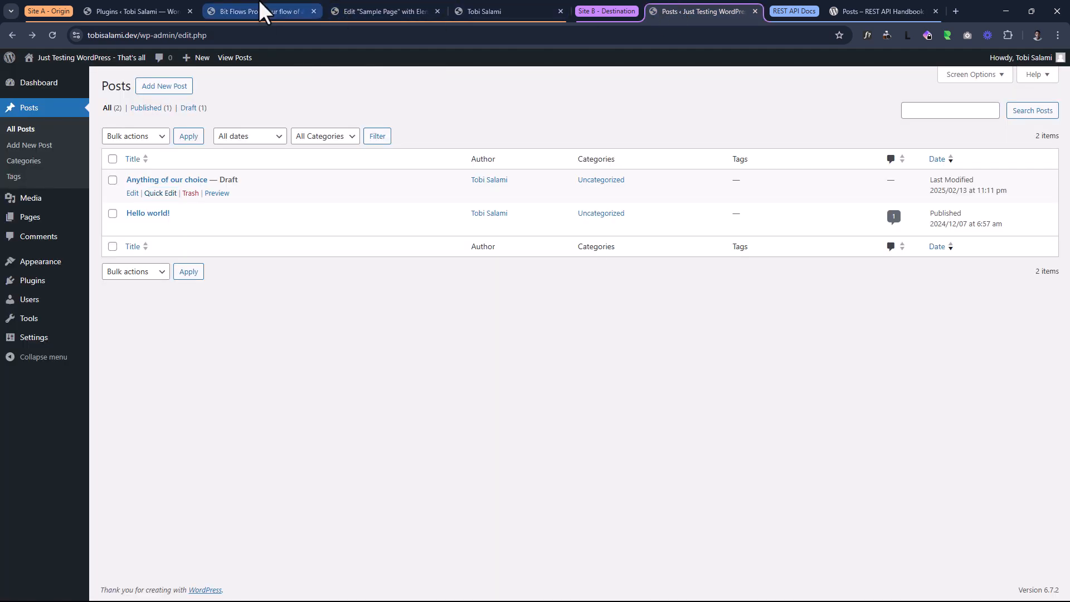
# Step: Set the status body value to "publish" in the API Request action and close its settings
pyautogui.click(263, 11)
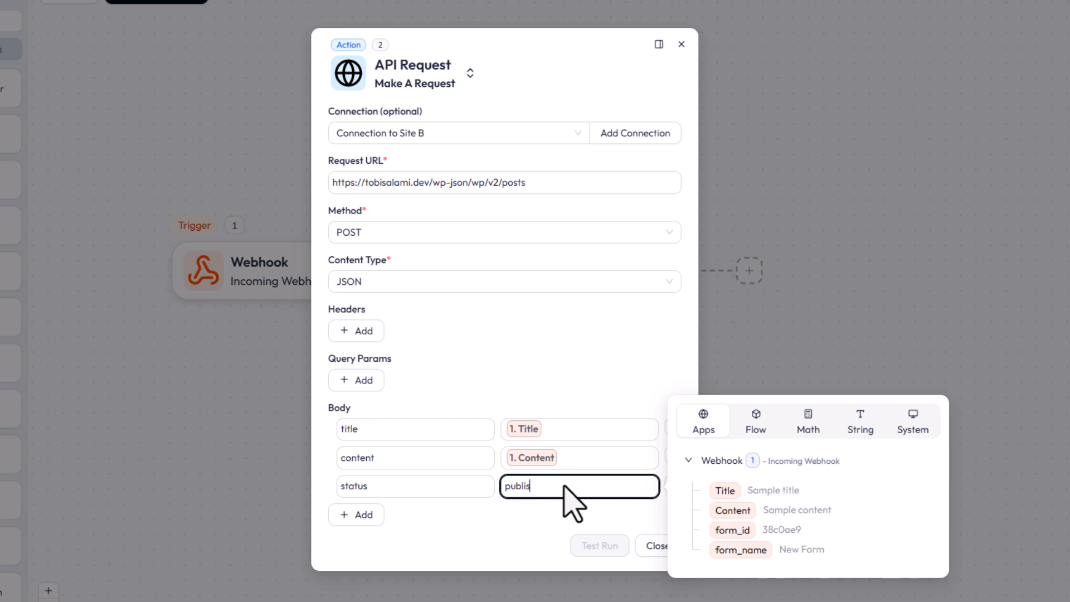
pyautogui.write('h')
pyautogui.moveTo(512, 552); pyautogui.dragTo(569, 553)
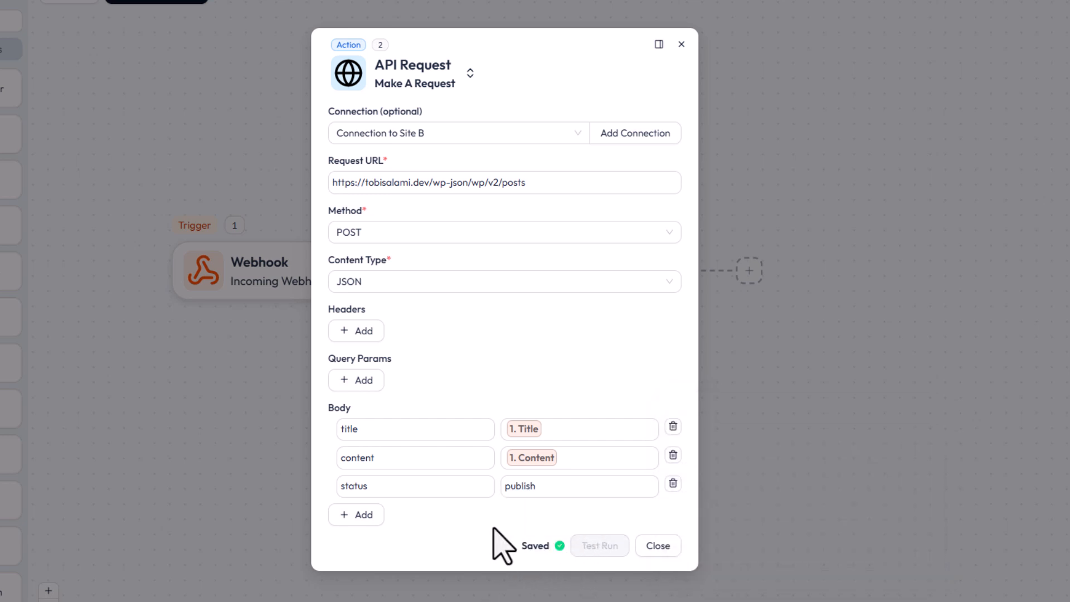
pyautogui.click(659, 546)
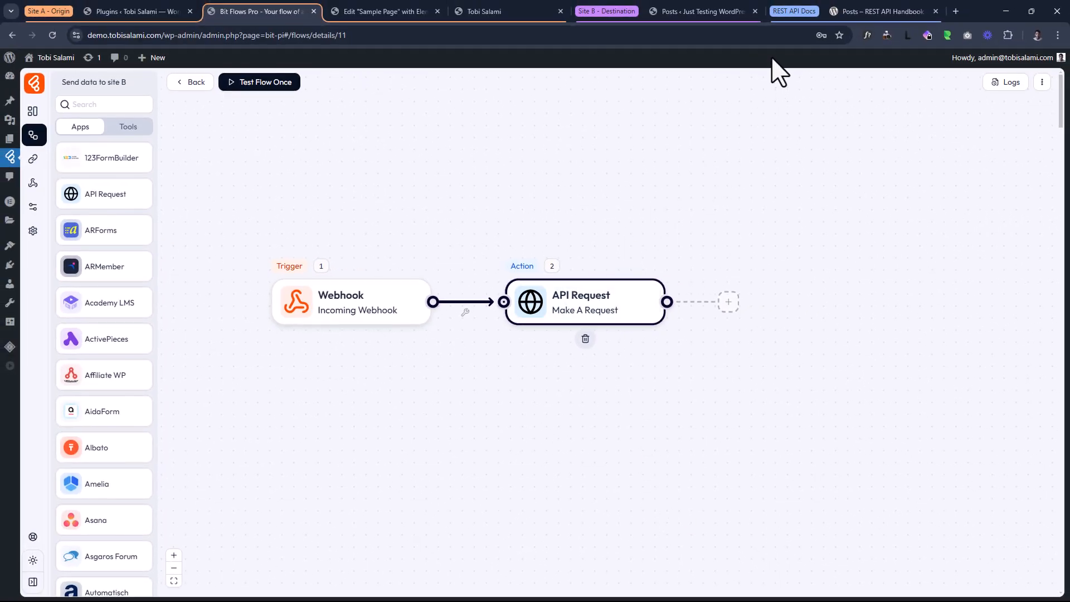
# Step: Submit the Site A form with the title "Anything that is a title" and the text "Anything that is a content for it too!"
pyautogui.click(477, 3)
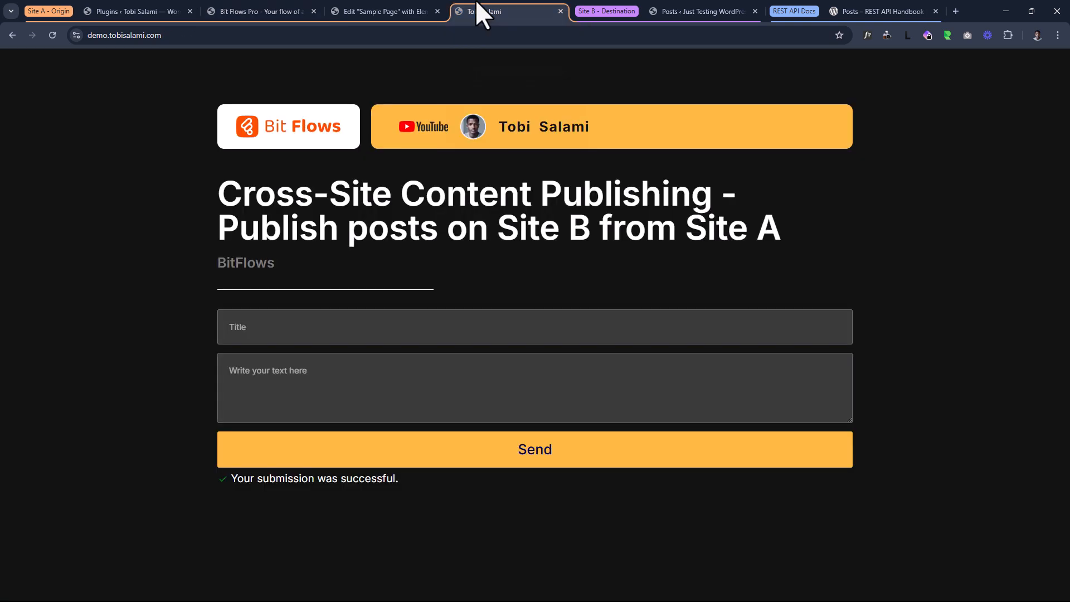
pyautogui.click(266, 328)
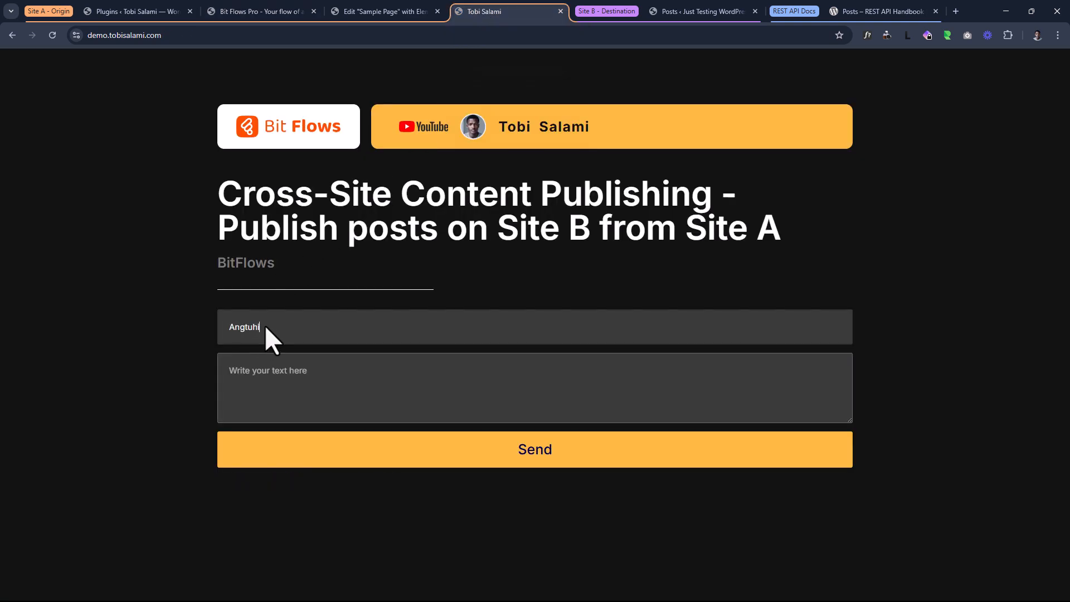
pyautogui.write('an')
pyautogui.click(356, 400)
pyautogui.click(356, 400)
pyautogui.write('Anything that is a content for it too!')
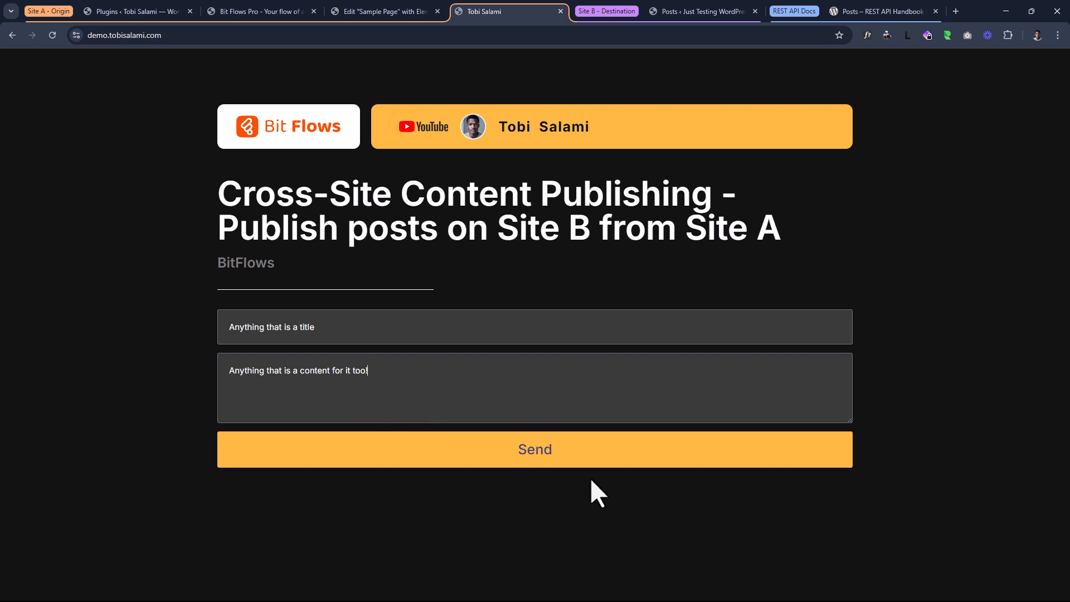
pyautogui.click(547, 441)
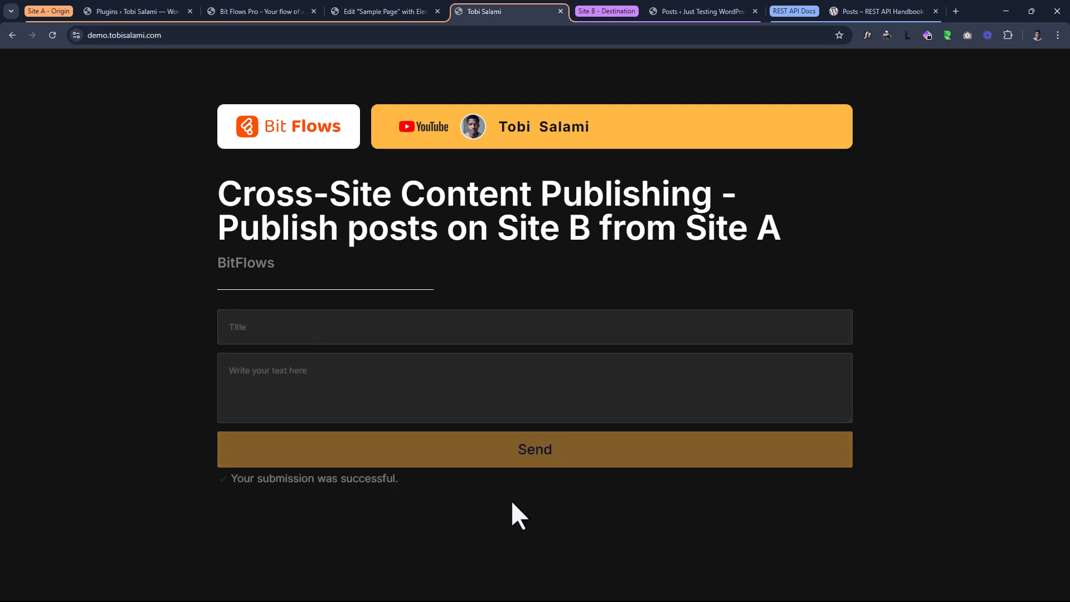
pyautogui.moveTo(439, 478); pyautogui.dragTo(223, 485)
pyautogui.click(254, 510)
# Step: Refresh the Posts list on Site B and check the status of "Anything that is a title" in Quick Edit, leaving without saving
pyautogui.click(691, 11)
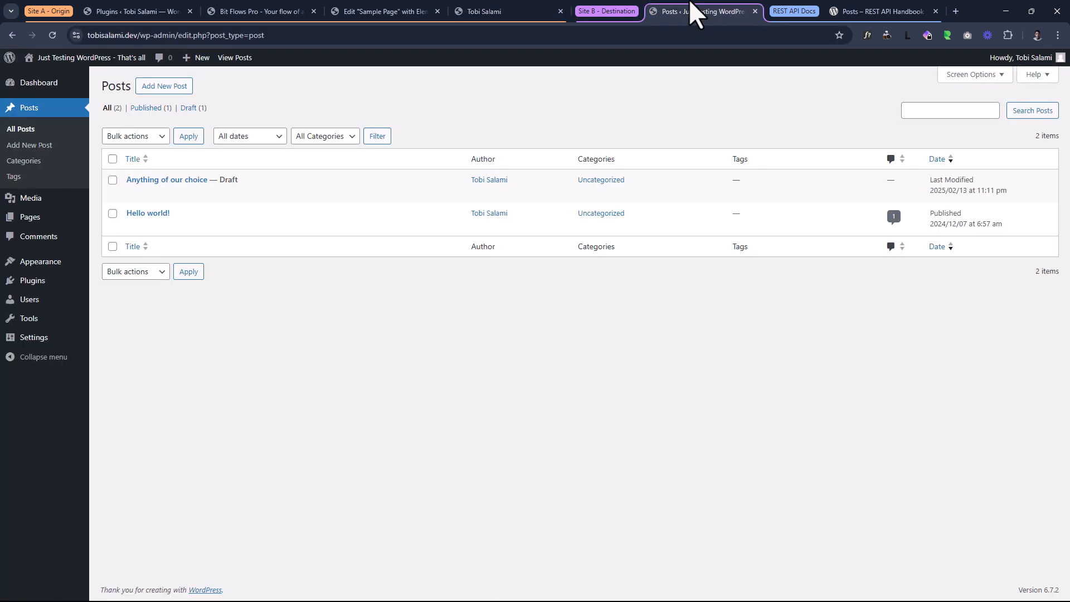
pyautogui.click(72, 49)
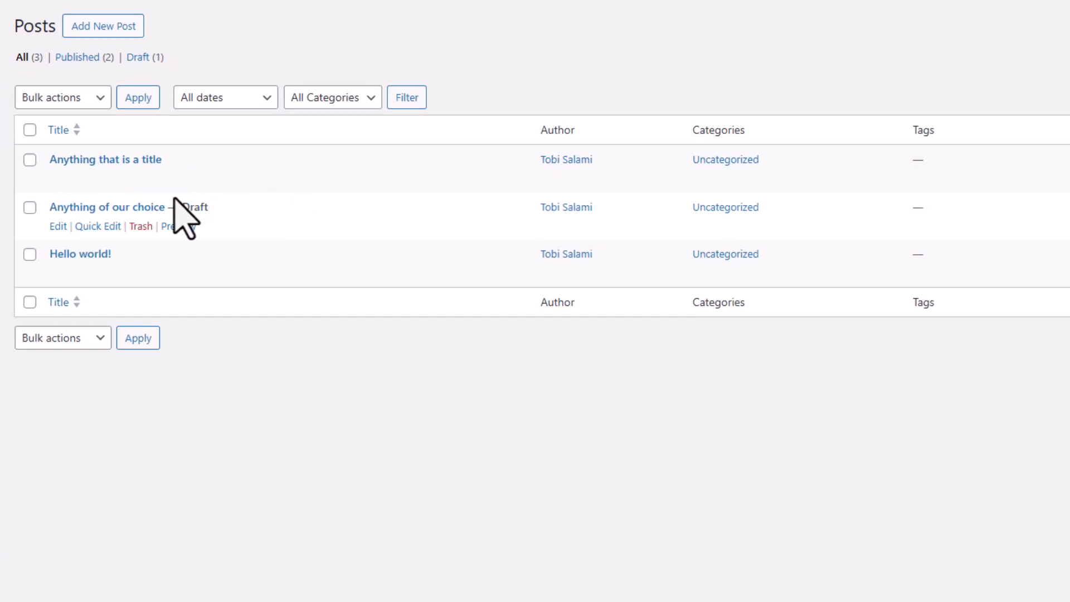
pyautogui.click(109, 178)
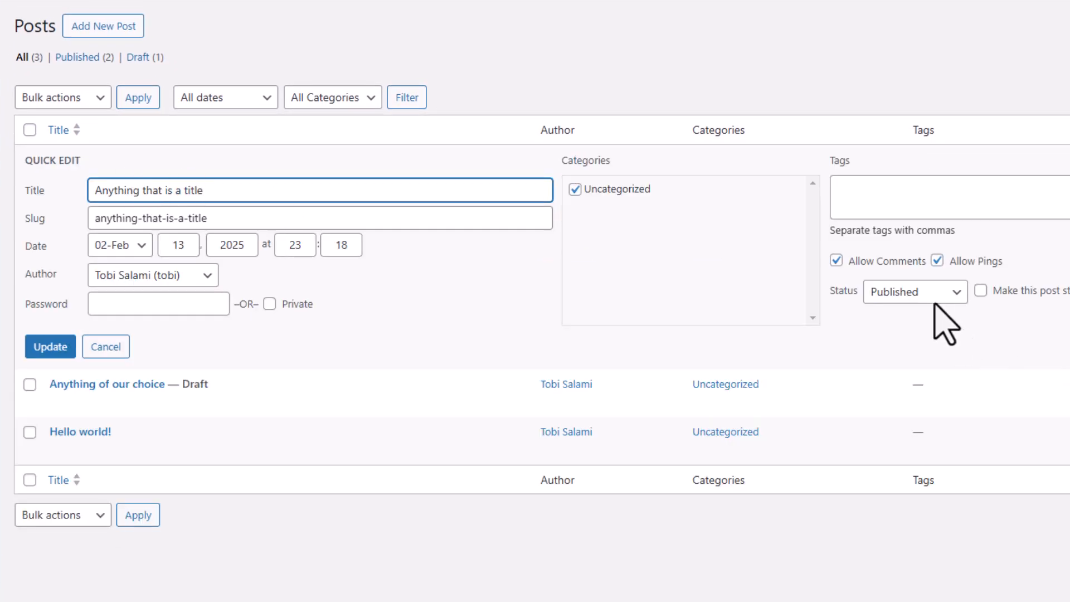
pyautogui.click(119, 346)
# Step: Browse the remaining Create a Post arguments in the Posts reference and return to the Posts list on Site B
pyautogui.click(877, 11)
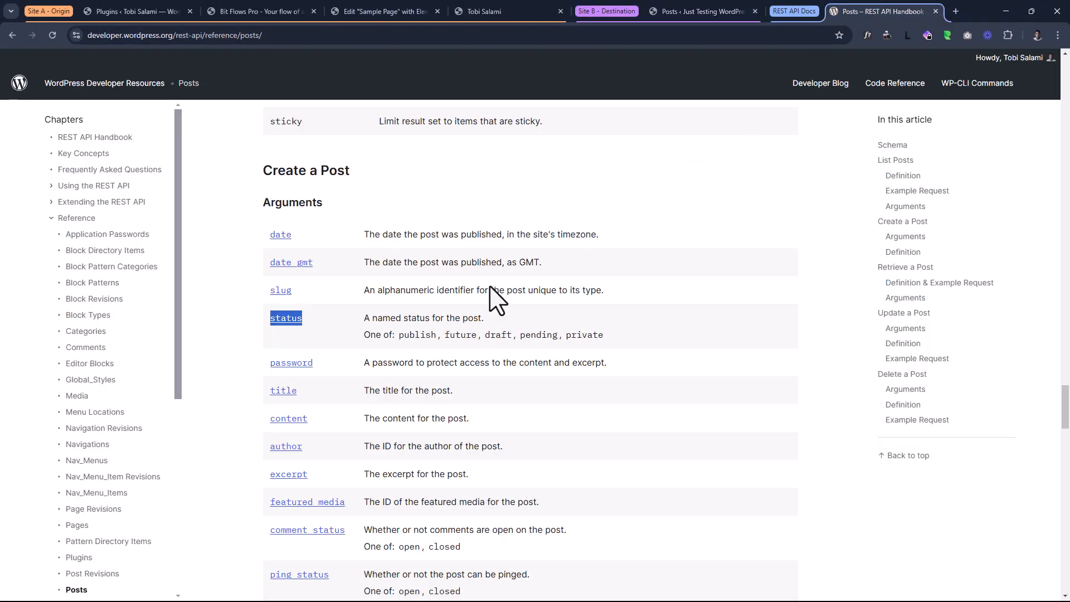
pyautogui.scroll(-8, 498, 301)
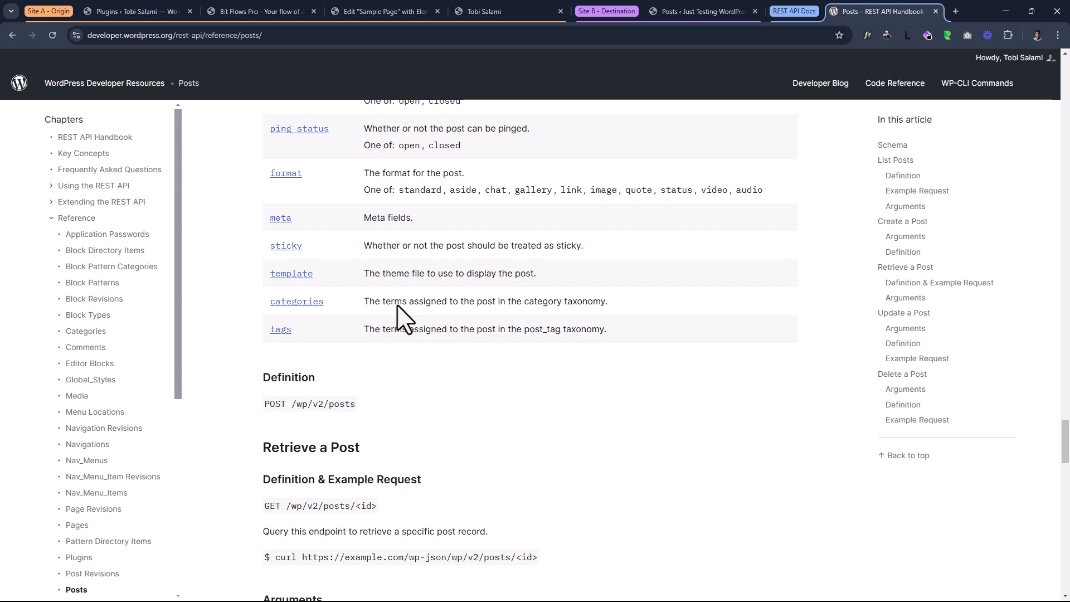
pyautogui.scroll(-3, 392, 334)
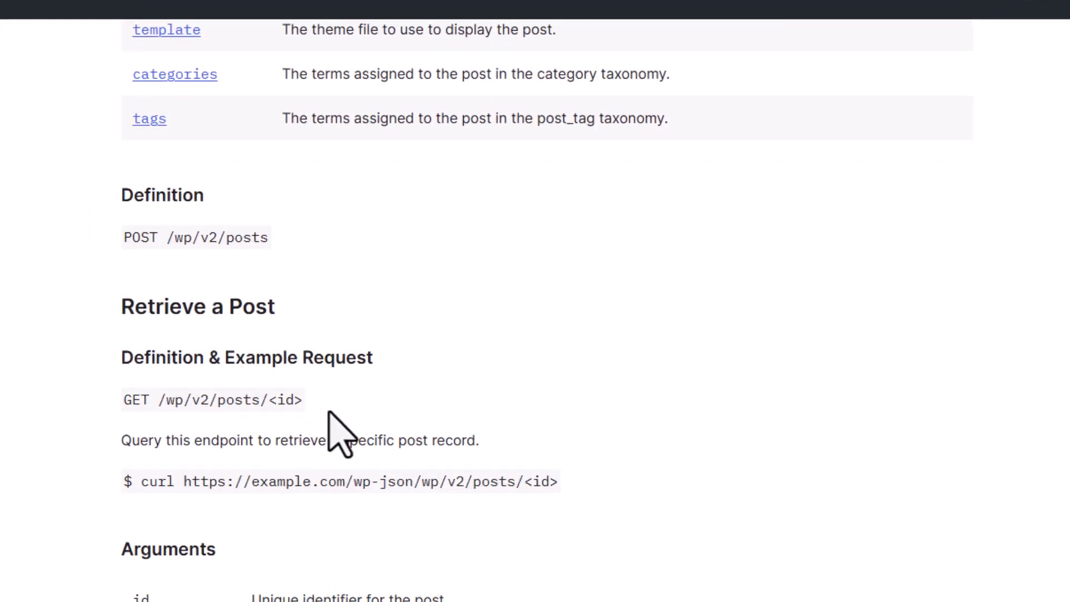
pyautogui.scroll(19, 341, 434)
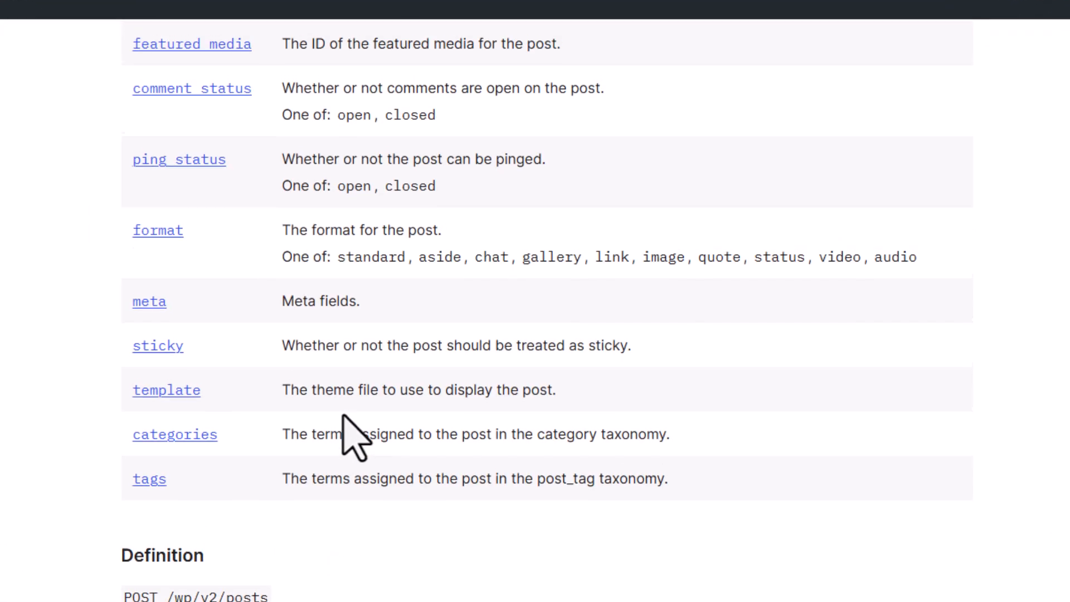
pyautogui.click(357, 440)
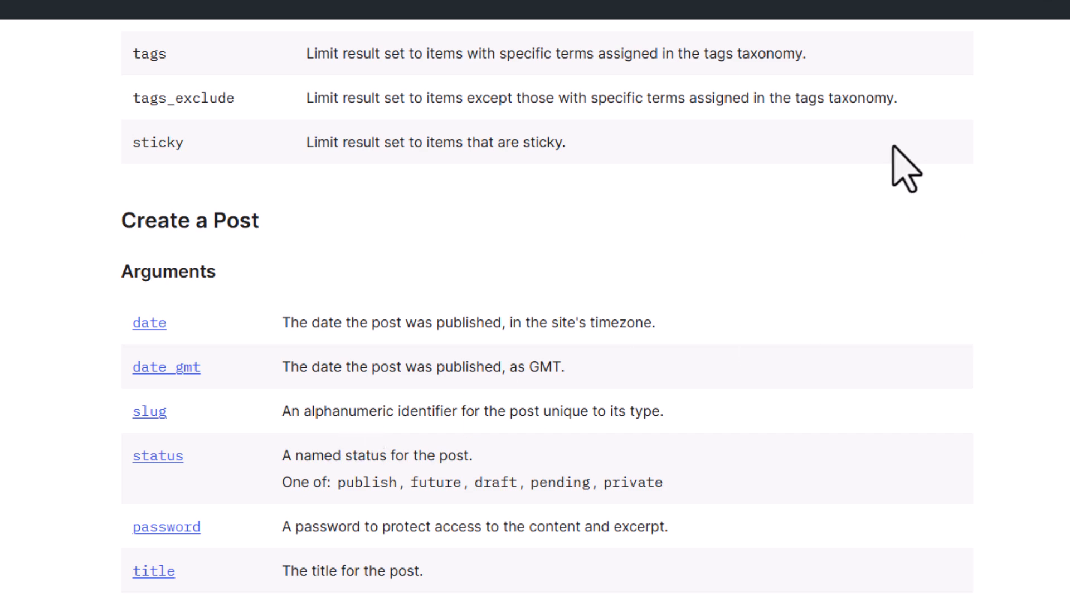
pyautogui.click(703, 8)
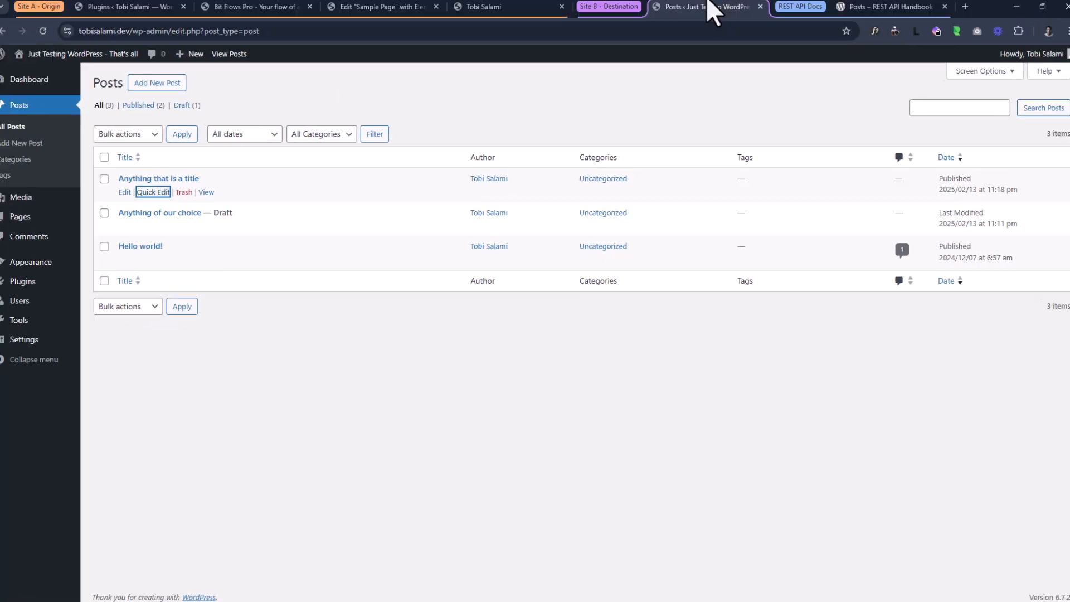
pyautogui.click(634, 68)
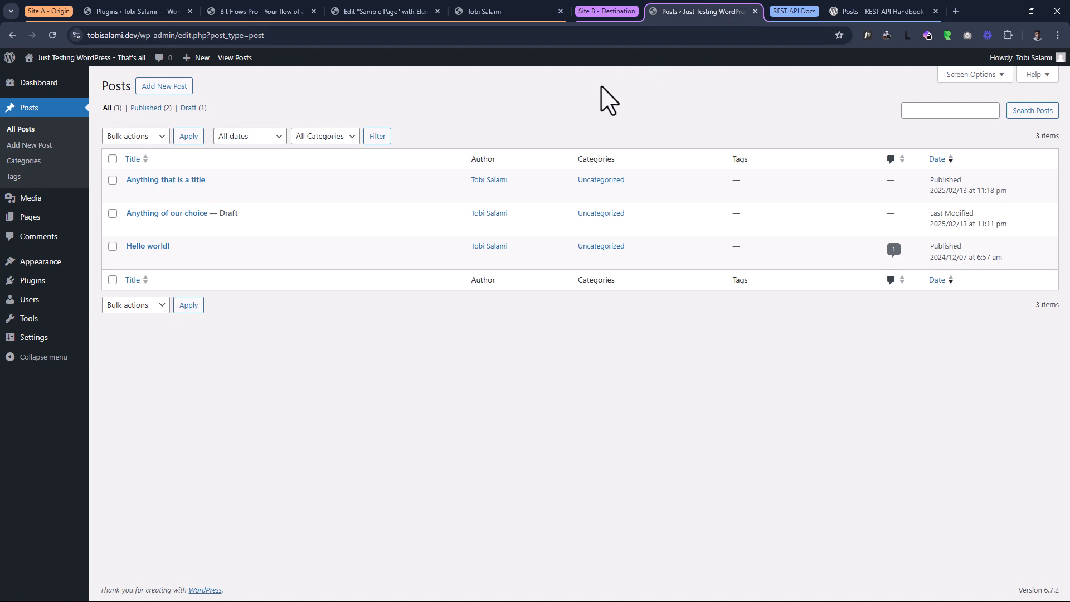
# Step: Return to the Bit Flows editor, move the API Request action farther from the Webhook trigger, and unlink the two
pyautogui.click(384, 10)
pyautogui.click(274, 9)
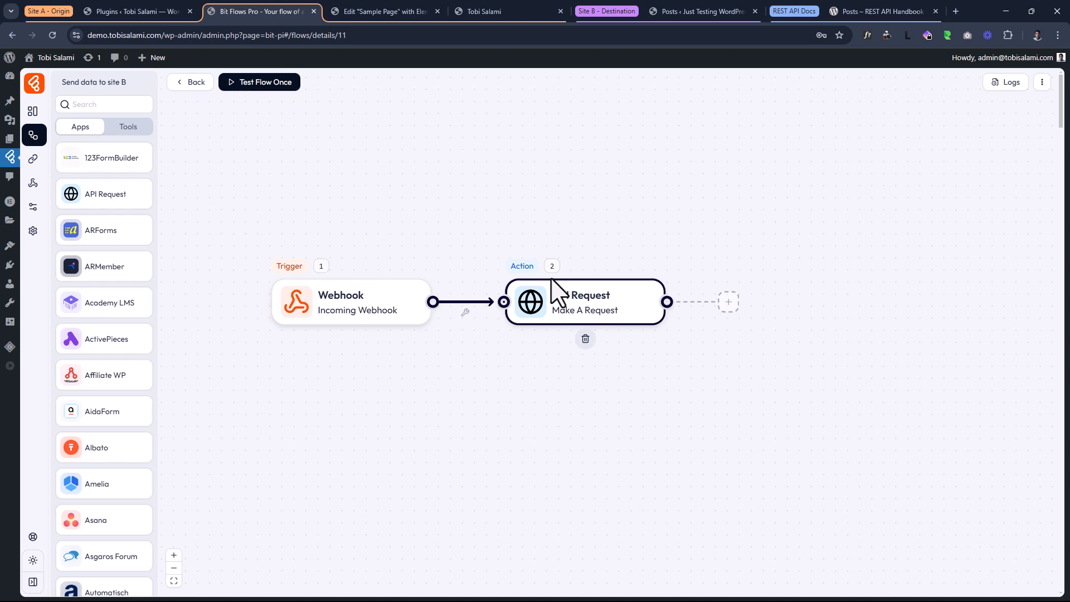
pyautogui.moveTo(537, 311); pyautogui.dragTo(734, 301)
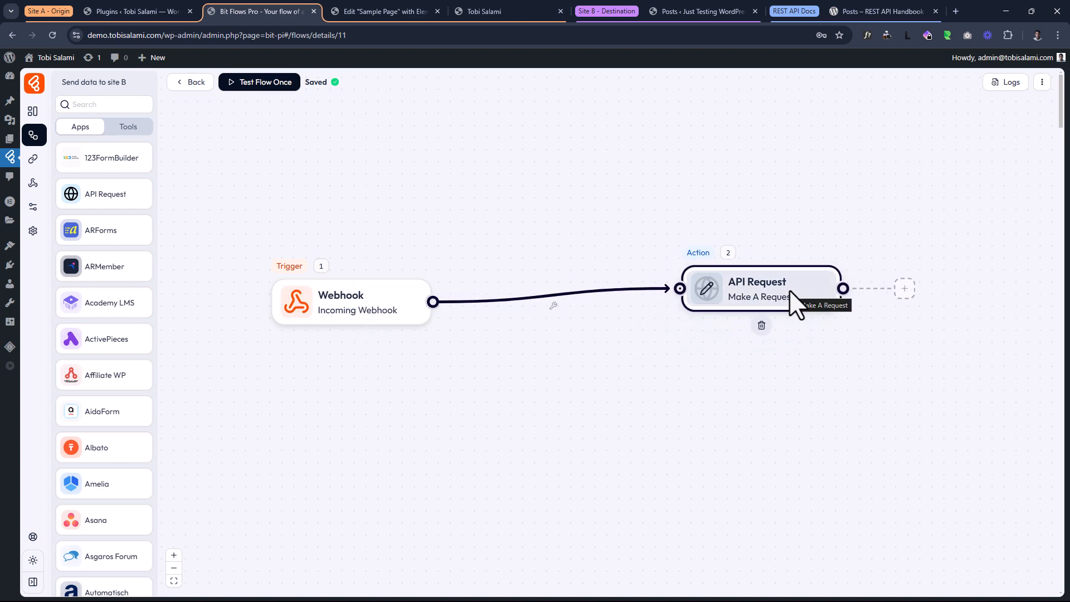
pyautogui.click(554, 306)
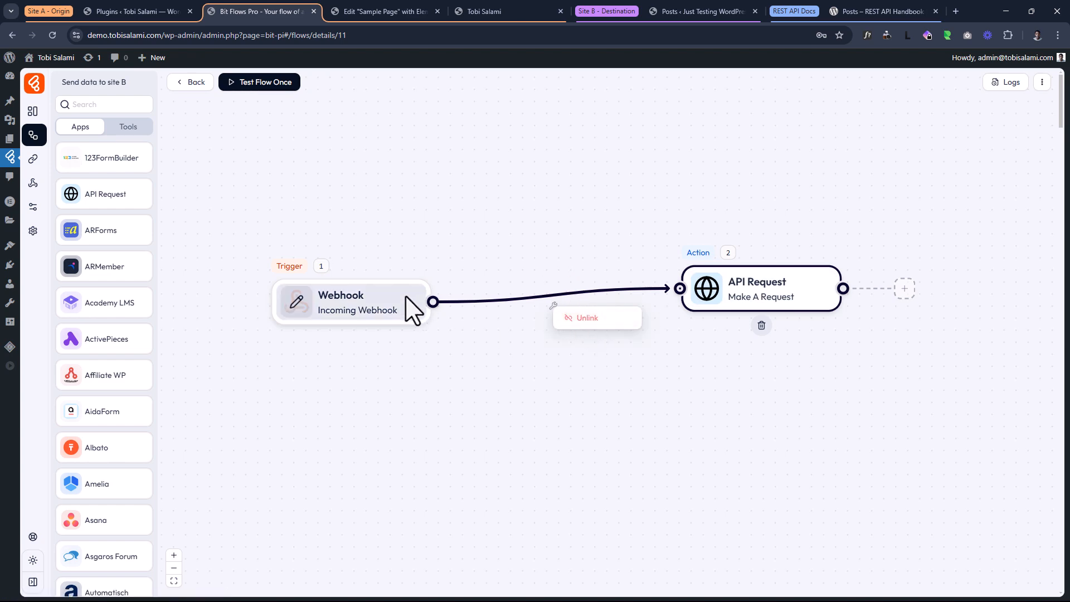
pyautogui.click(608, 331)
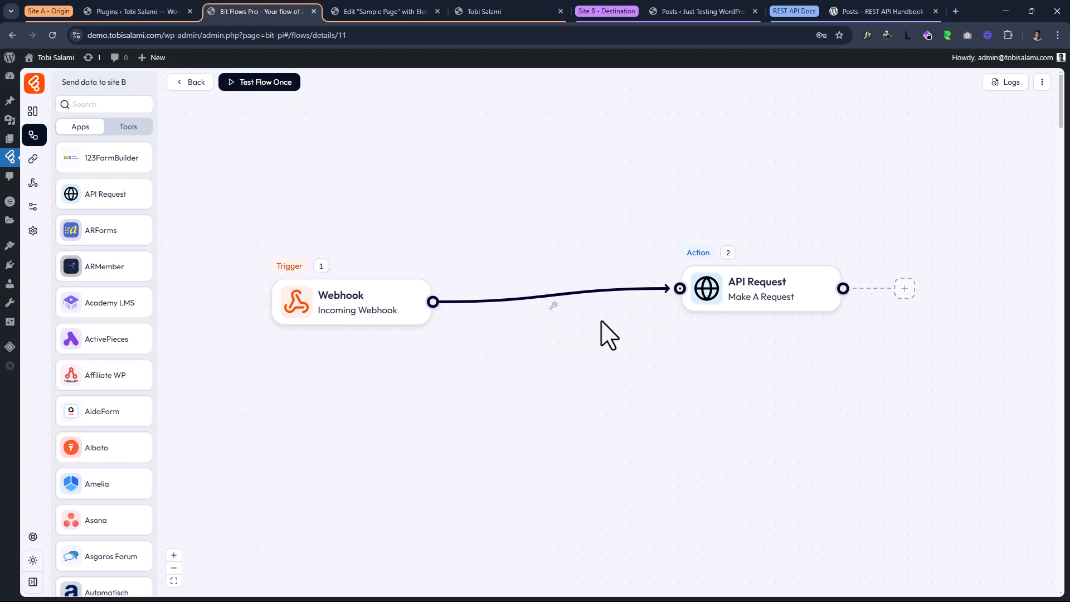
pyautogui.click(580, 321)
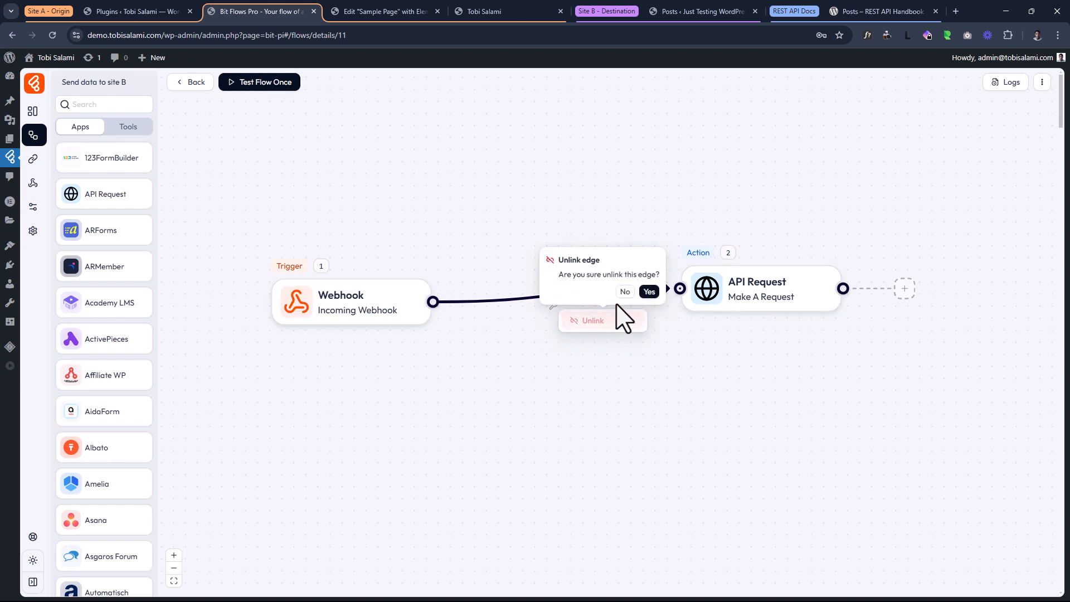
pyautogui.click(650, 292)
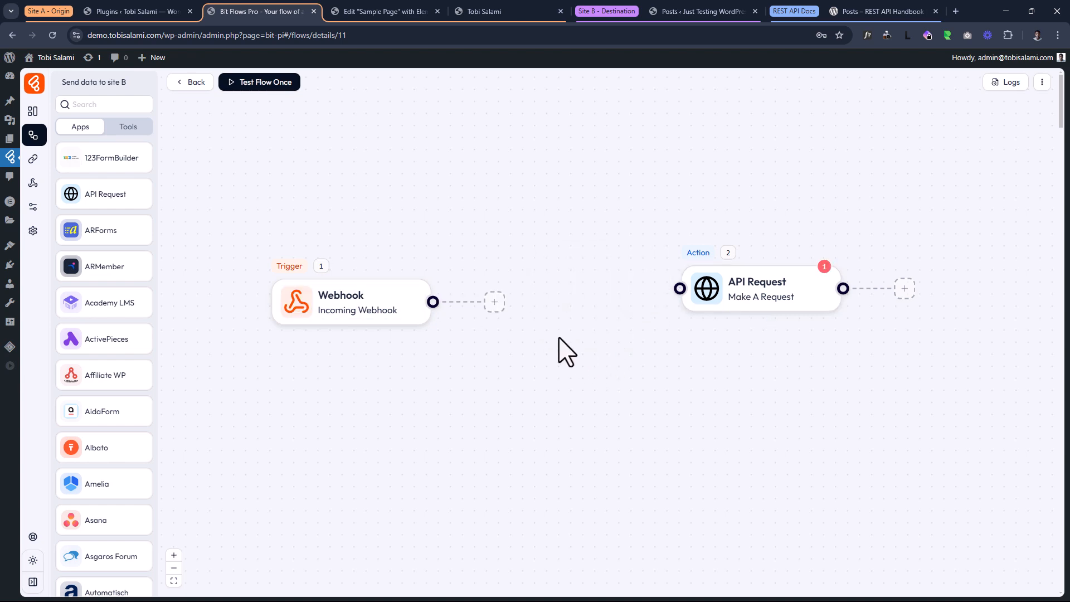
# Step: Add a Condition tool connected after the Webhook trigger and create a first condition in it
pyautogui.click(133, 125)
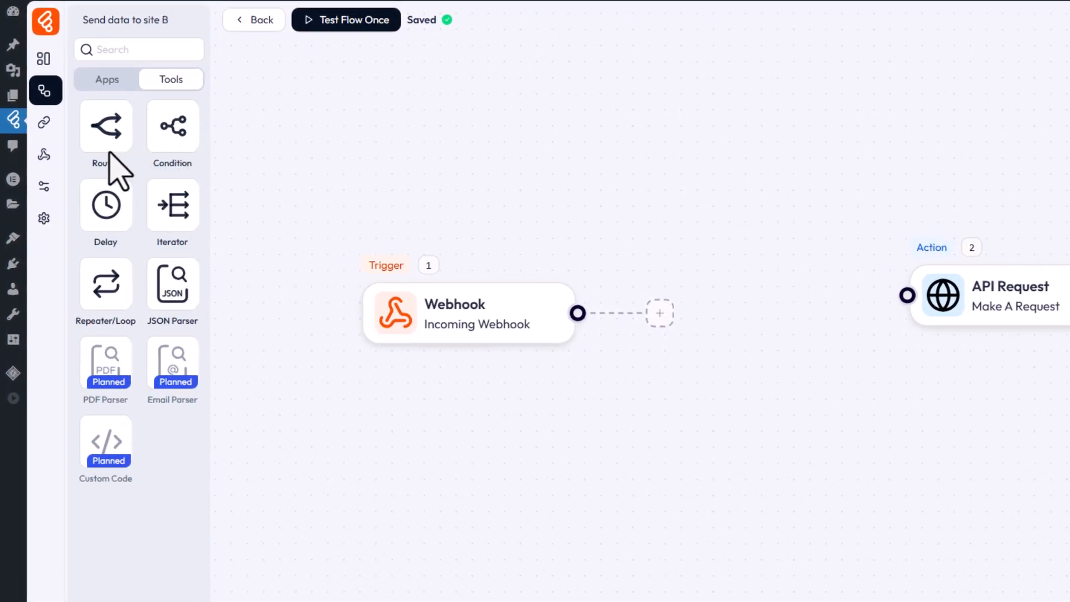
pyautogui.moveTo(156, 149); pyautogui.dragTo(912, 384)
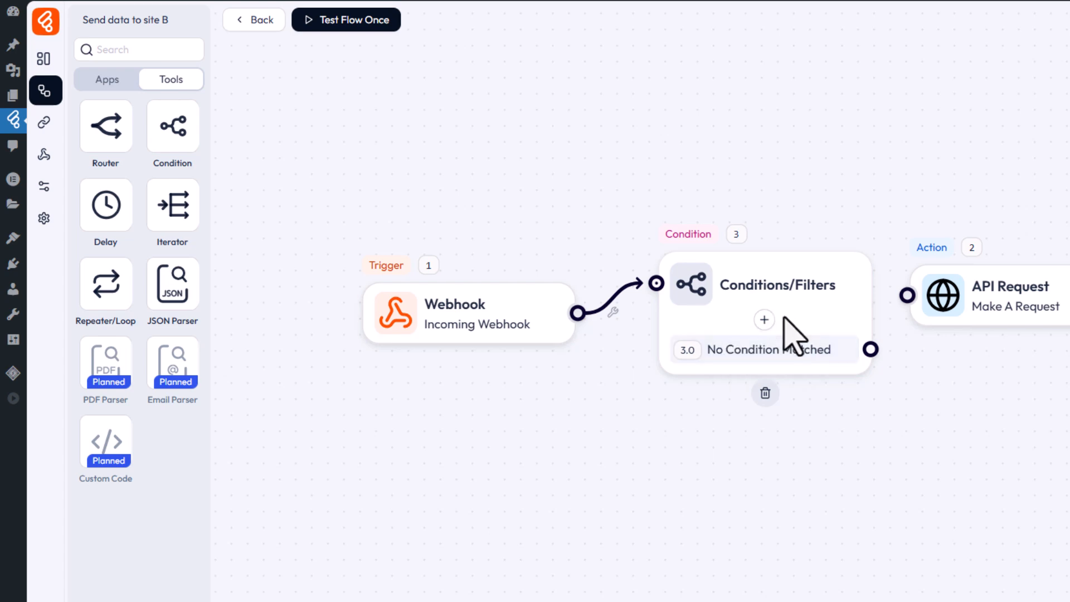
pyautogui.click(764, 320)
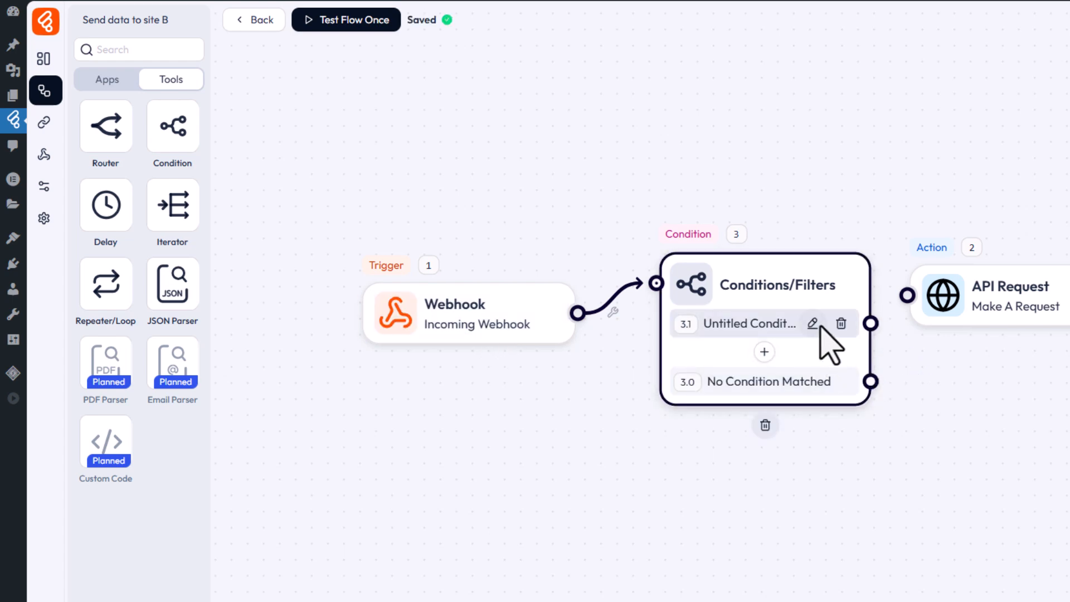
# Step: Set the first condition to check that the webhook's form_id is Equal to "fghishfsg" and close its settings
pyautogui.click(812, 323)
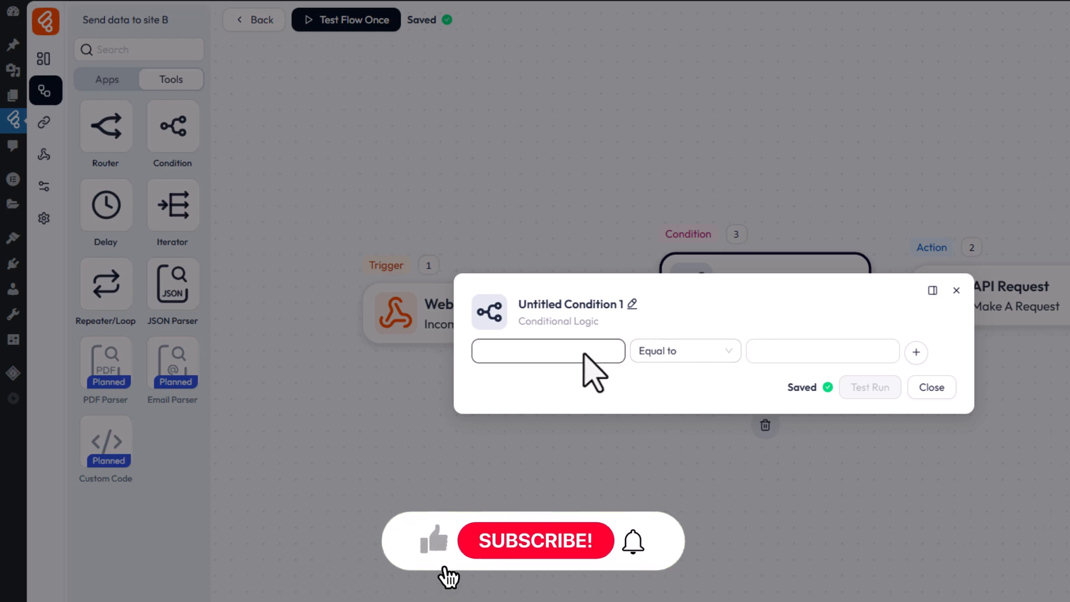
pyautogui.click(584, 354)
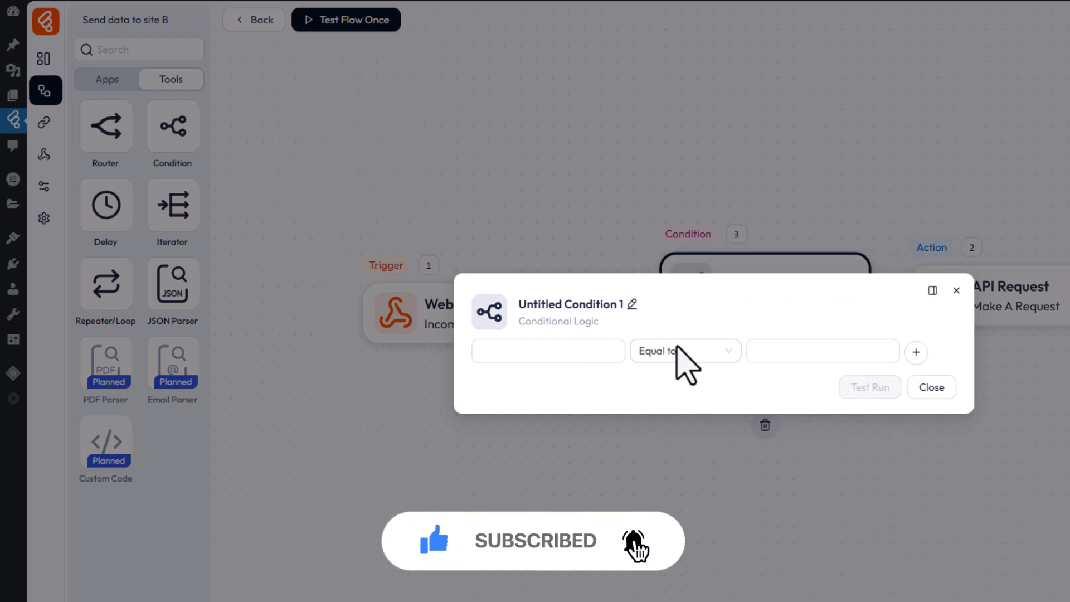
pyautogui.click(684, 351)
pyautogui.click(746, 357)
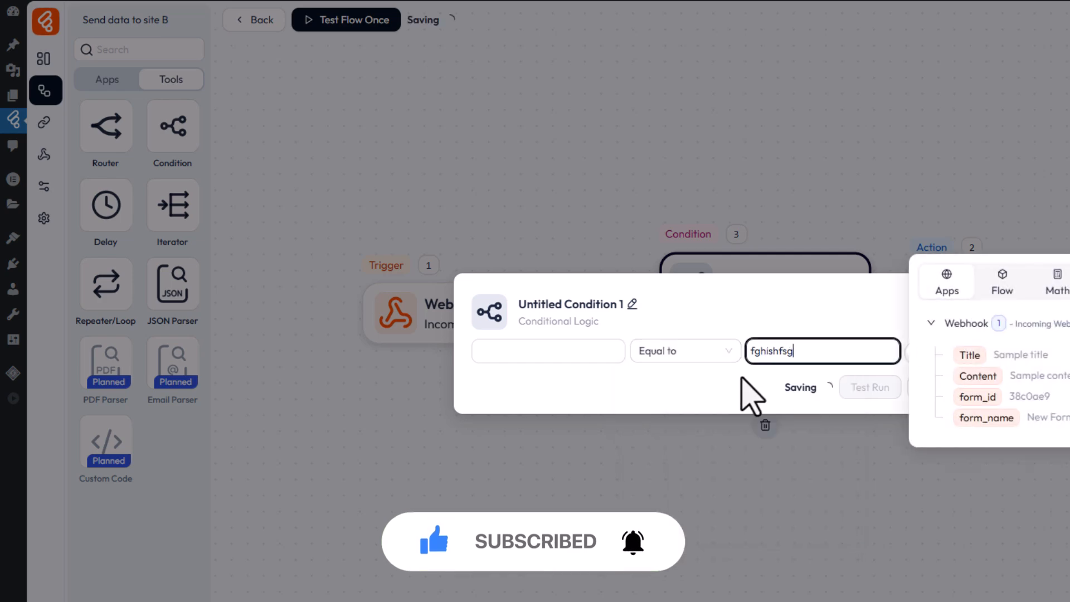
pyautogui.click(568, 353)
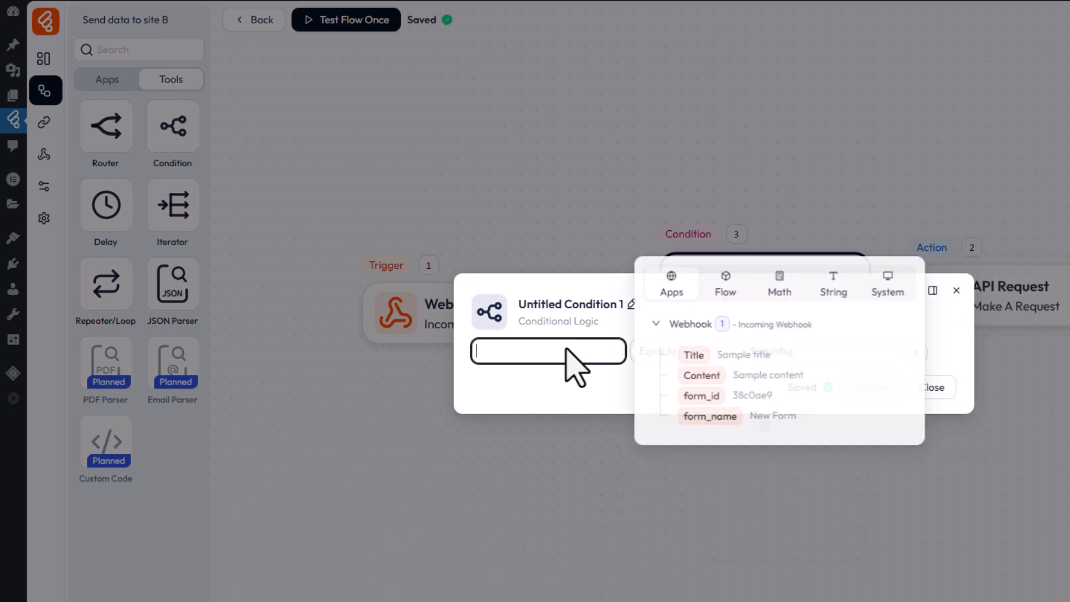
pyautogui.click(704, 397)
pyautogui.click(595, 390)
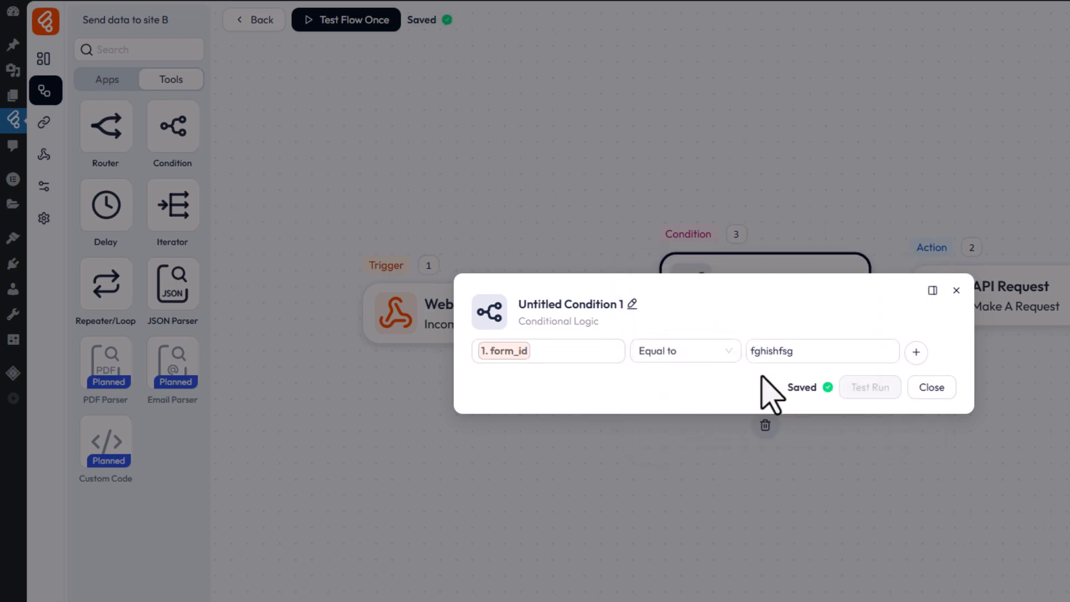
pyautogui.moveTo(819, 356); pyautogui.dragTo(730, 357)
pyautogui.click(786, 344)
pyautogui.click(908, 253)
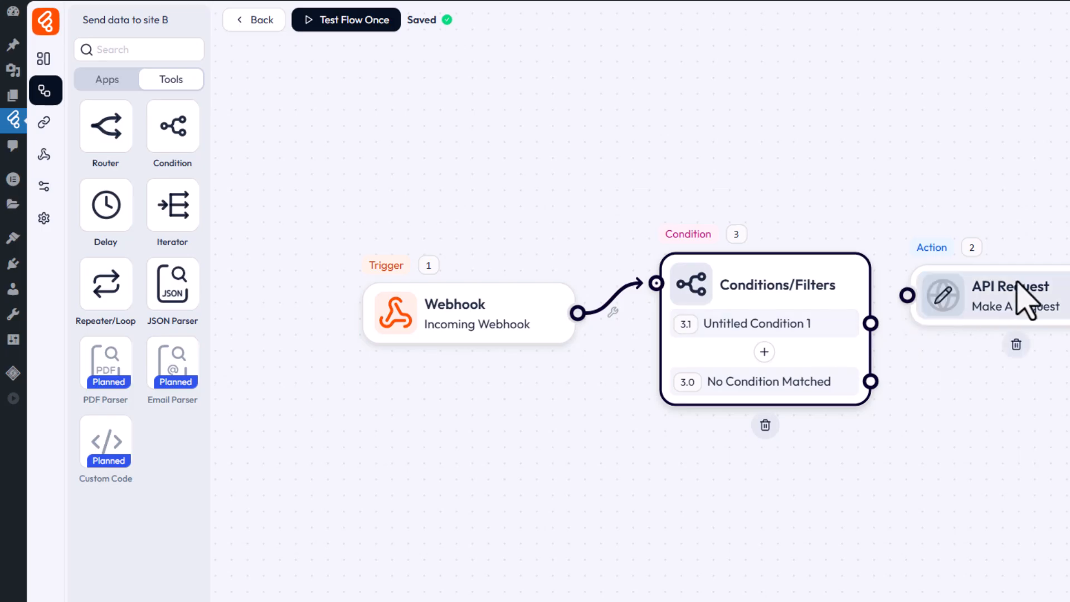
# Step: Rename the first condition as "Verify form ID" and recheck its settings
pyautogui.click(819, 334)
pyautogui.click(842, 323)
pyautogui.click(812, 323)
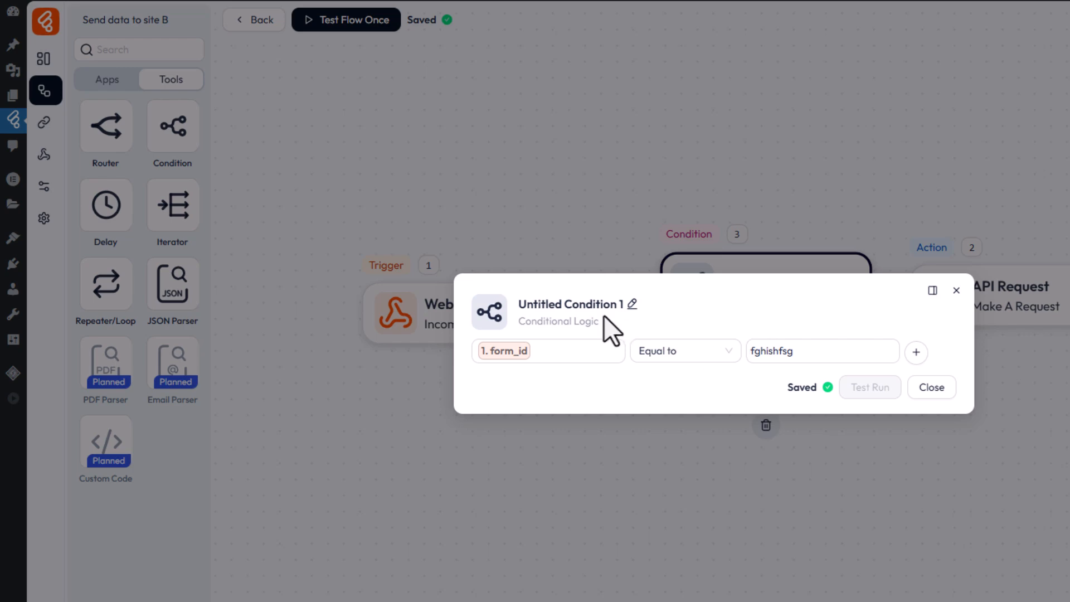
pyautogui.click(631, 304)
pyautogui.doubleClick(637, 303)
pyautogui.tripleClick(633, 305)
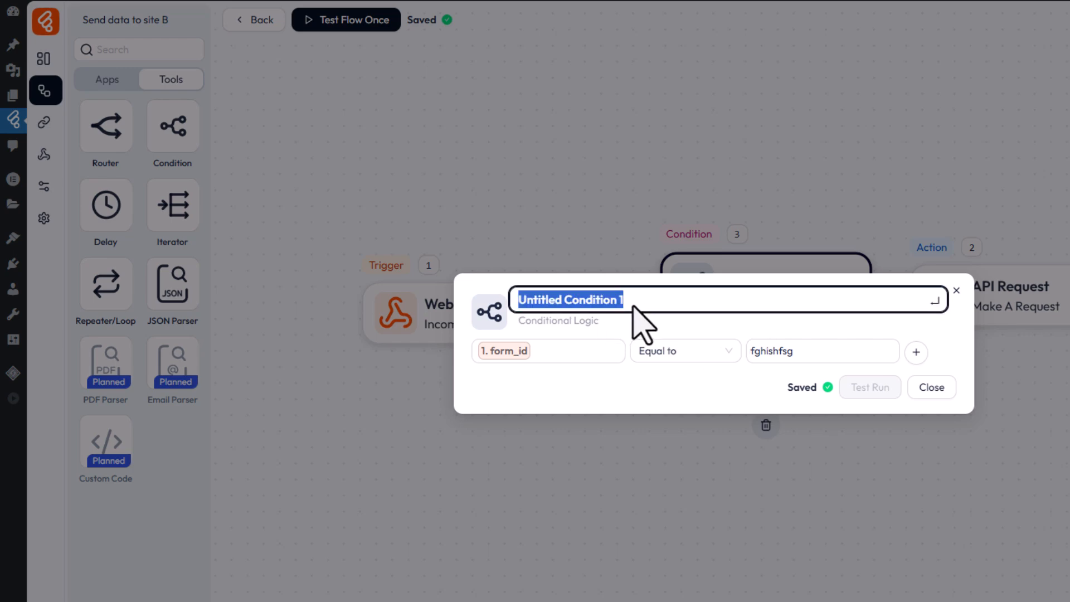
pyautogui.write('Verify form ID')
pyautogui.press('Return')
pyautogui.click(841, 183)
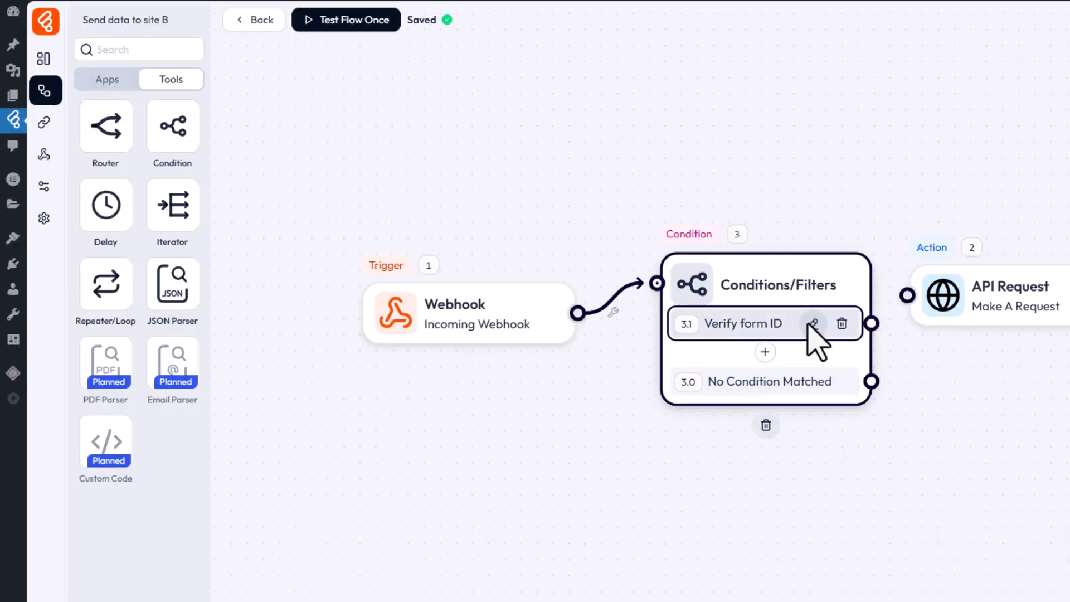
pyautogui.click(813, 323)
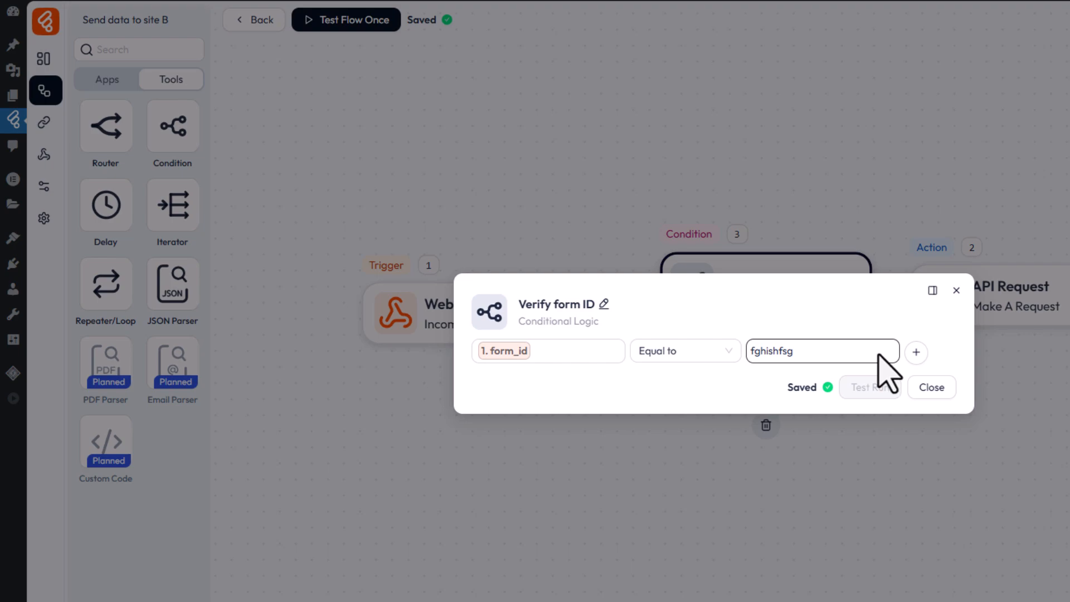
pyautogui.click(956, 291)
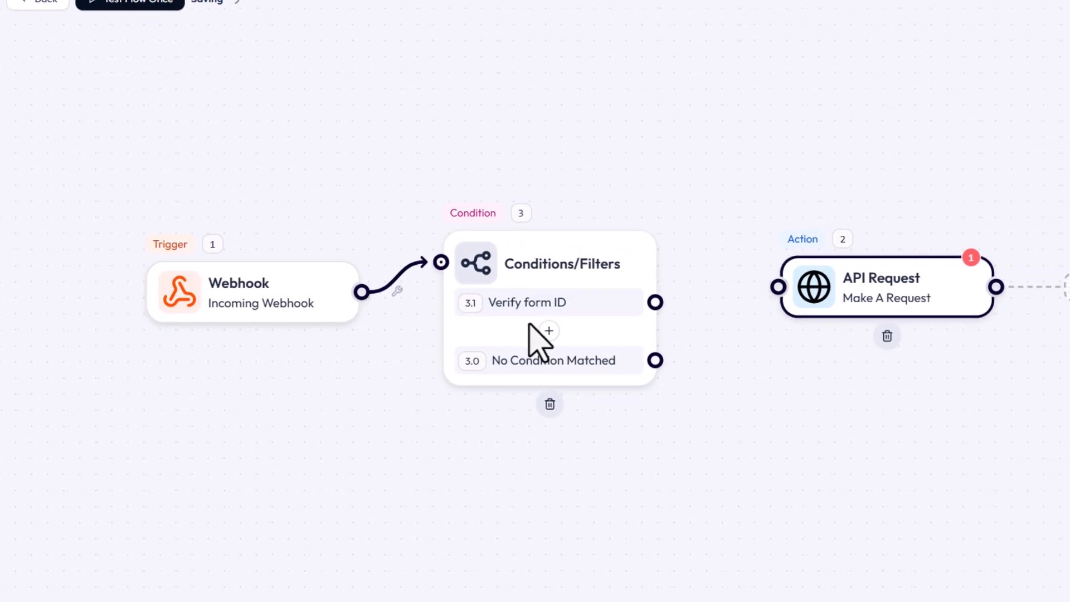
# Step: Shift the Conditions/Filters node slightly and connect its "Verify form ID" branch to the API Request action
pyautogui.moveTo(654, 302); pyautogui.dragTo(728, 232)
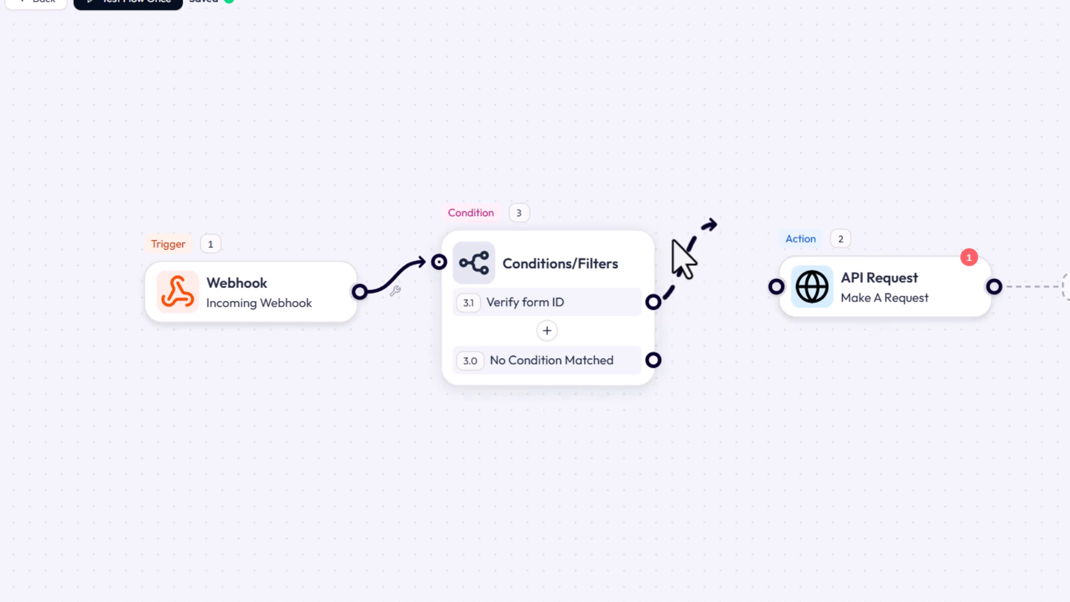
pyautogui.moveTo(550, 314); pyautogui.dragTo(545, 327)
pyautogui.moveTo(697, 277); pyautogui.dragTo(775, 285)
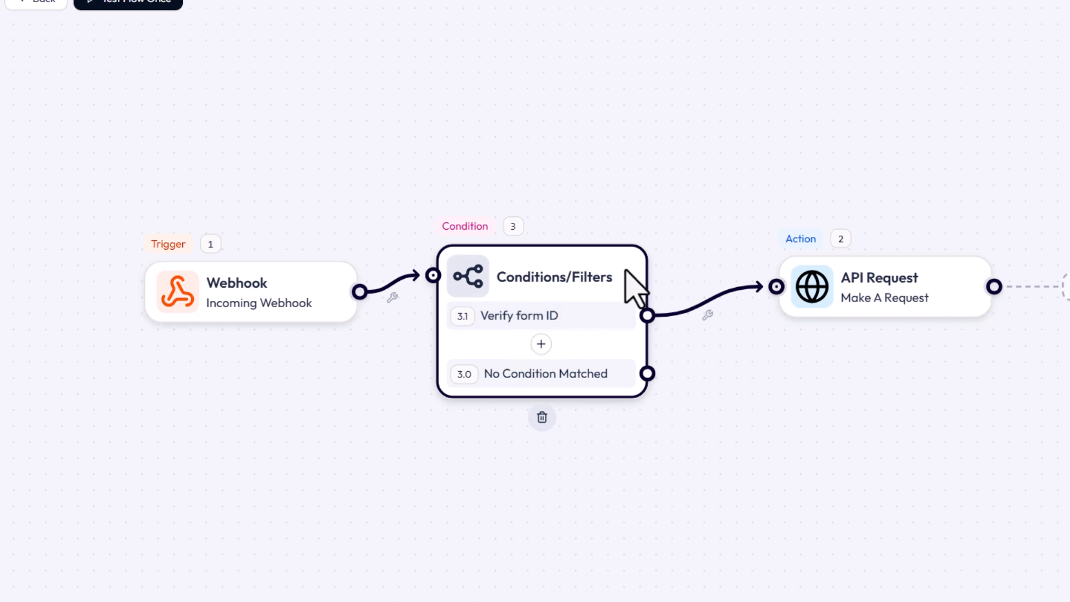
# Step: Add two more untitled conditions to the Conditions/Filters node
pyautogui.click(542, 344)
pyautogui.click(541, 377)
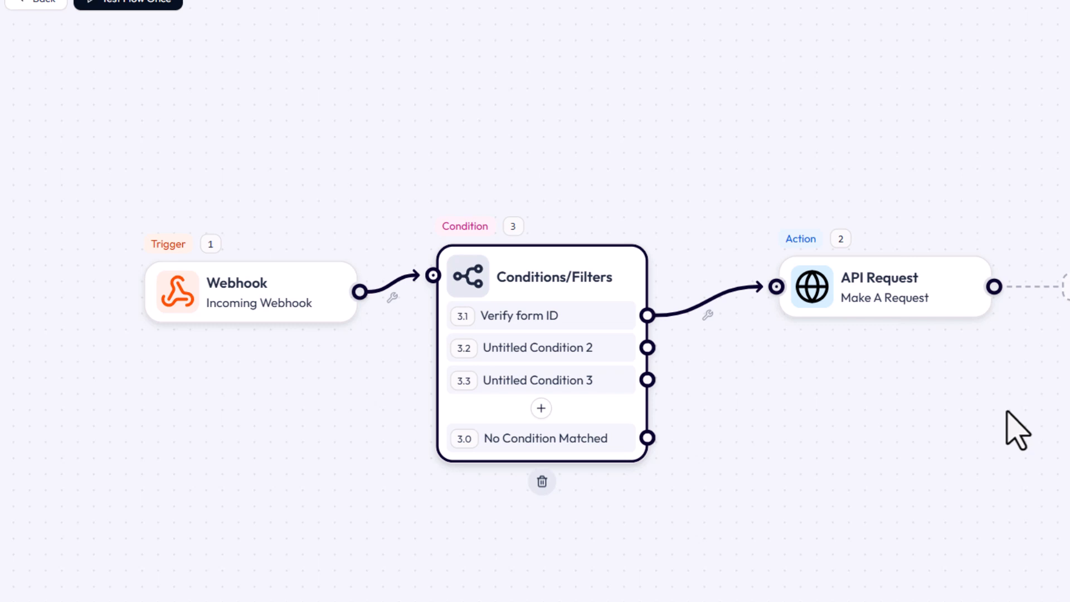
pyautogui.click(834, 419)
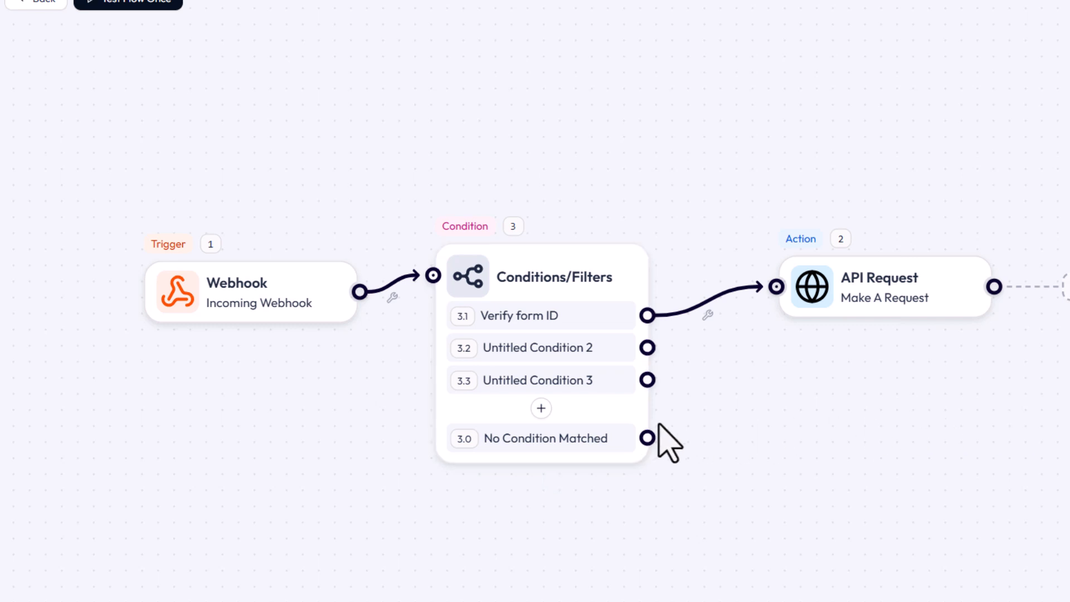
# Step: Unlink the API Request action from the "Verify form ID" branch and place a Delay tool in the gap between them
pyautogui.moveTo(871, 306); pyautogui.dragTo(907, 291)
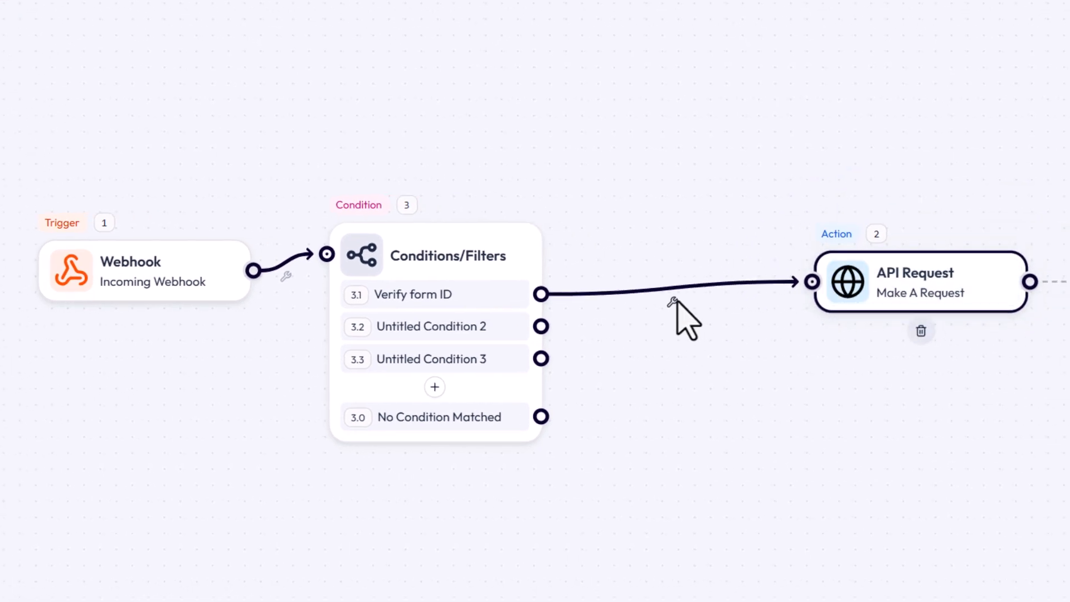
pyautogui.click(674, 302)
pyautogui.click(730, 313)
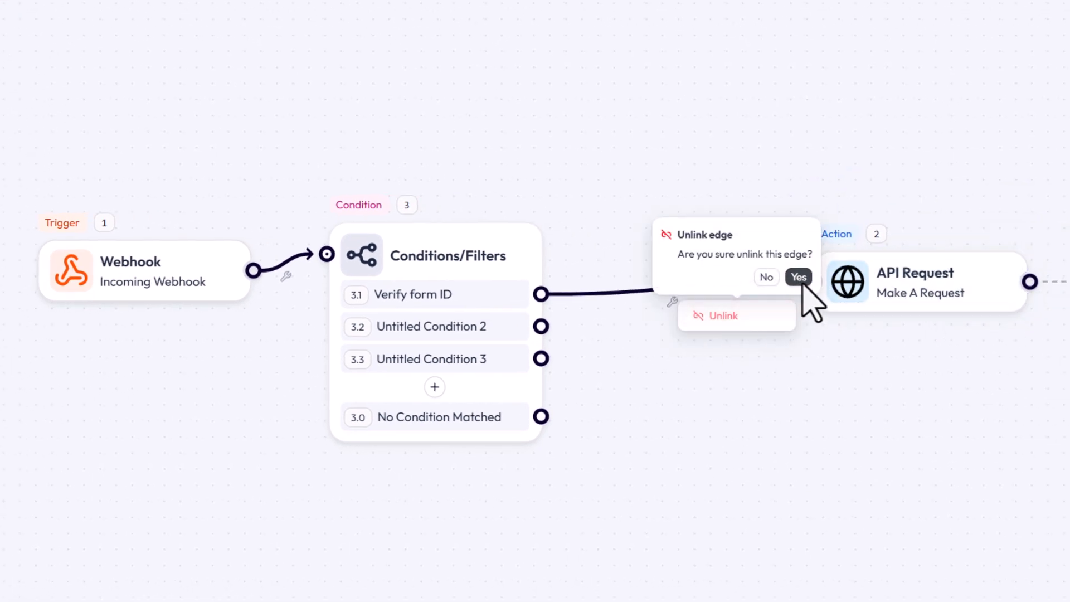
pyautogui.click(798, 275)
pyautogui.moveTo(118, 217); pyautogui.dragTo(1015, 347)
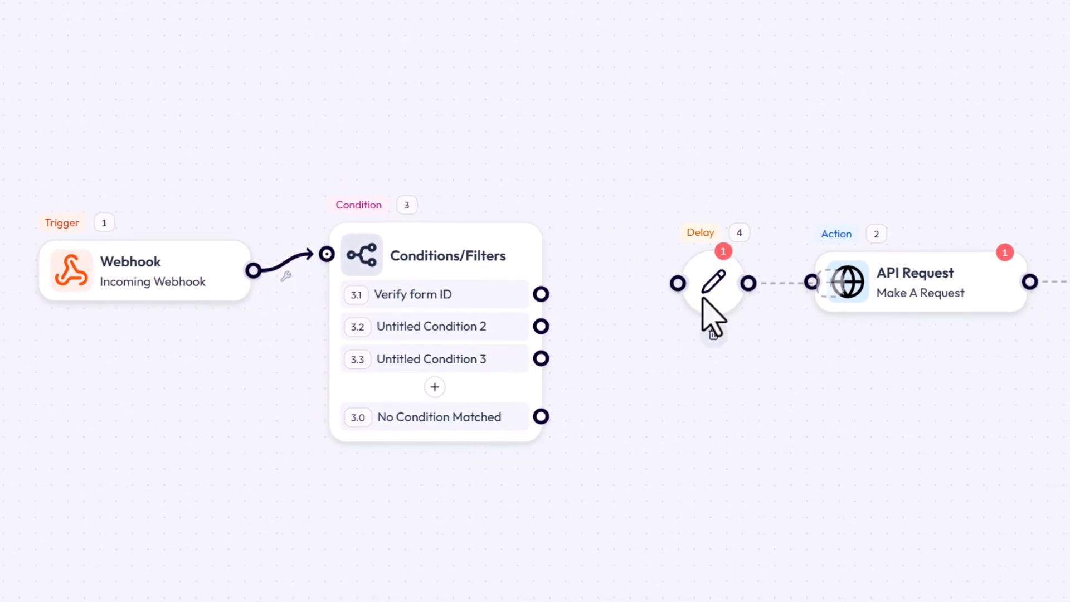